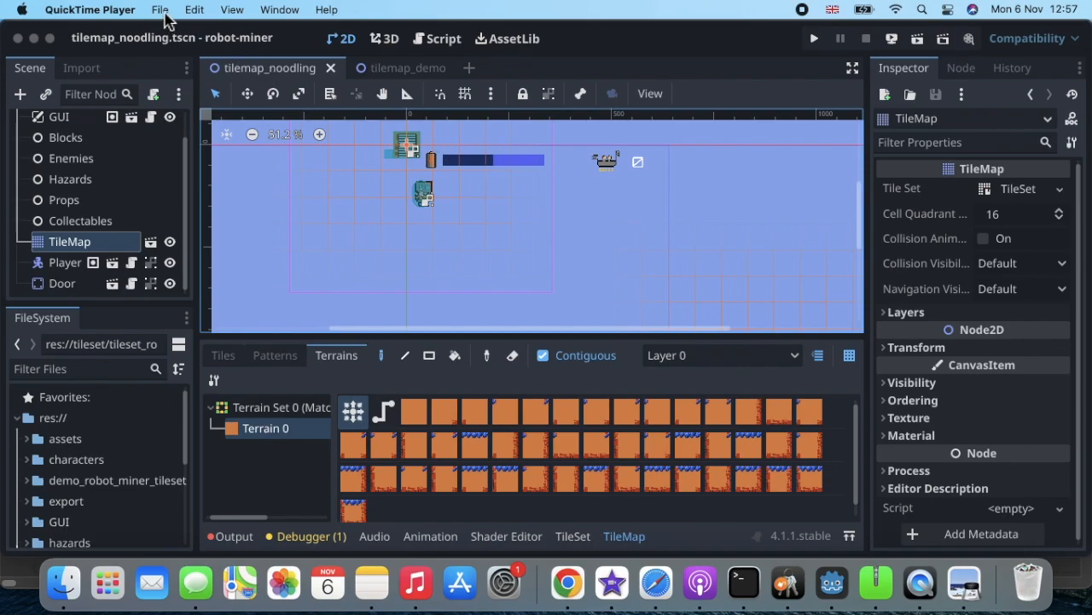
# Quit the current Godot project back to the Project List.
pyautogui.click(177, 65)
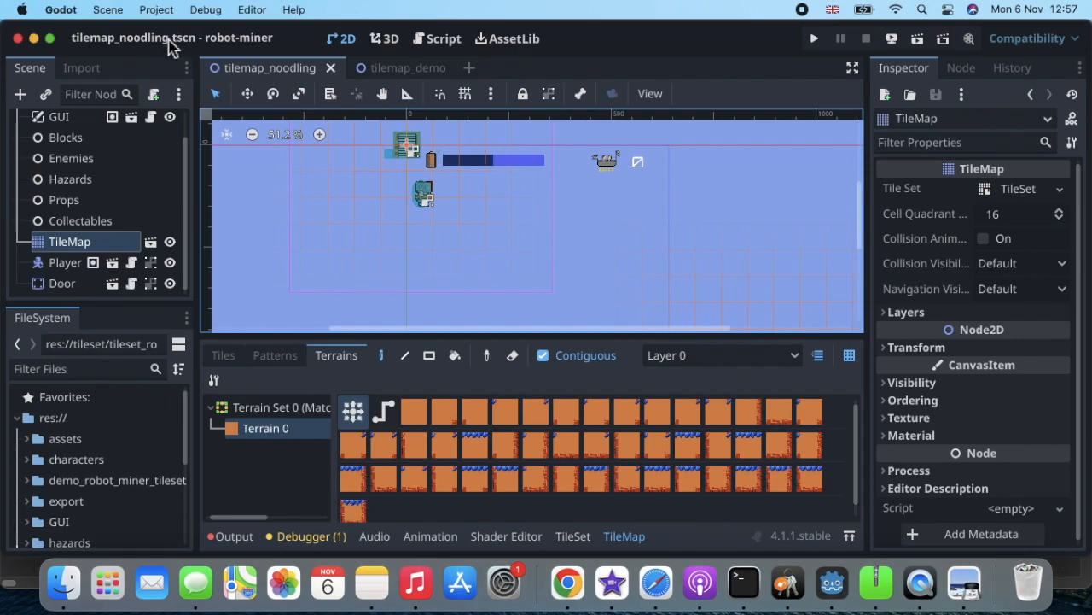
pyautogui.click(162, 12)
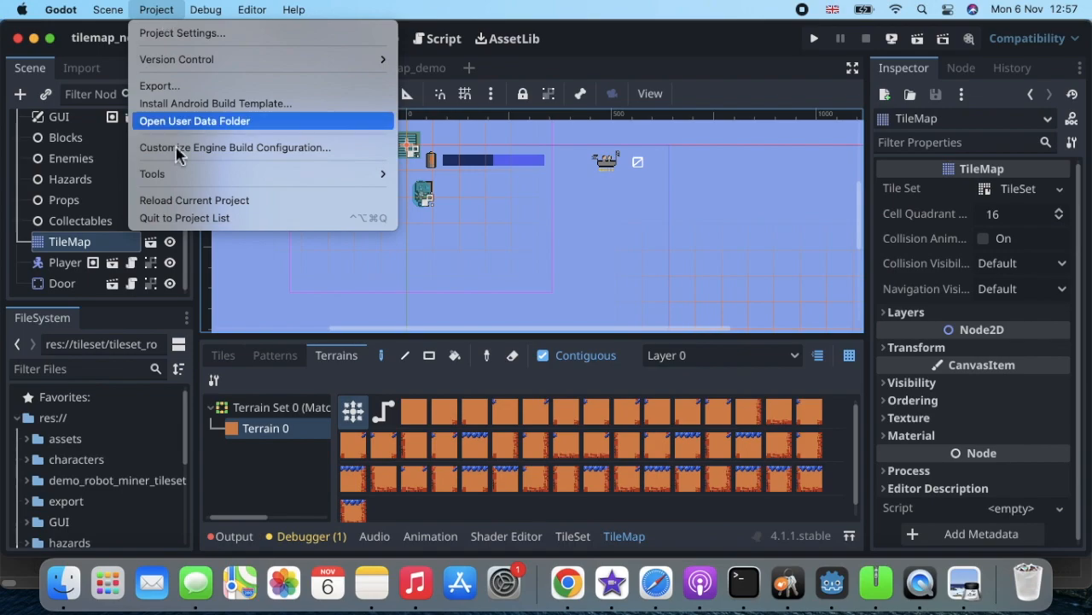
pyautogui.click(190, 219)
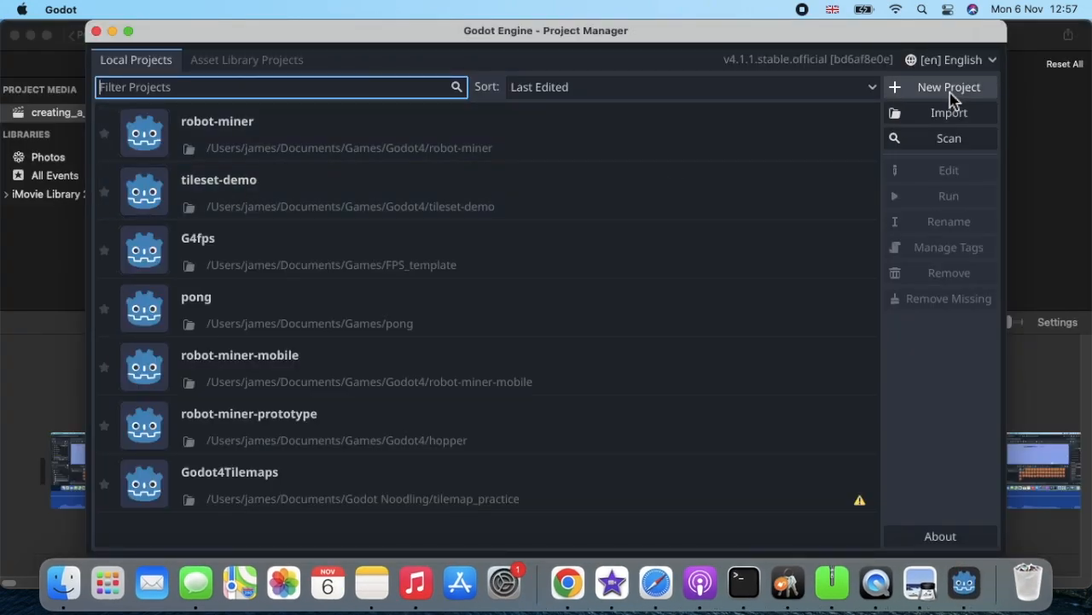
# Create the tilemap_noodling project on the Desktop and open it in the editor.
pyautogui.click(950, 88)
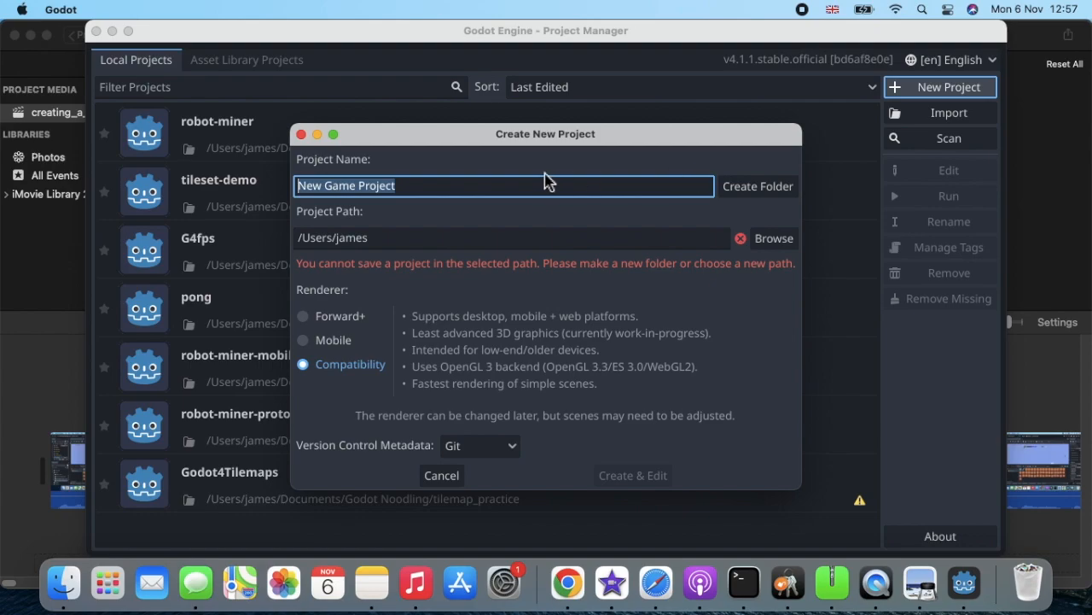
pyautogui.write('tilemap_noodling')
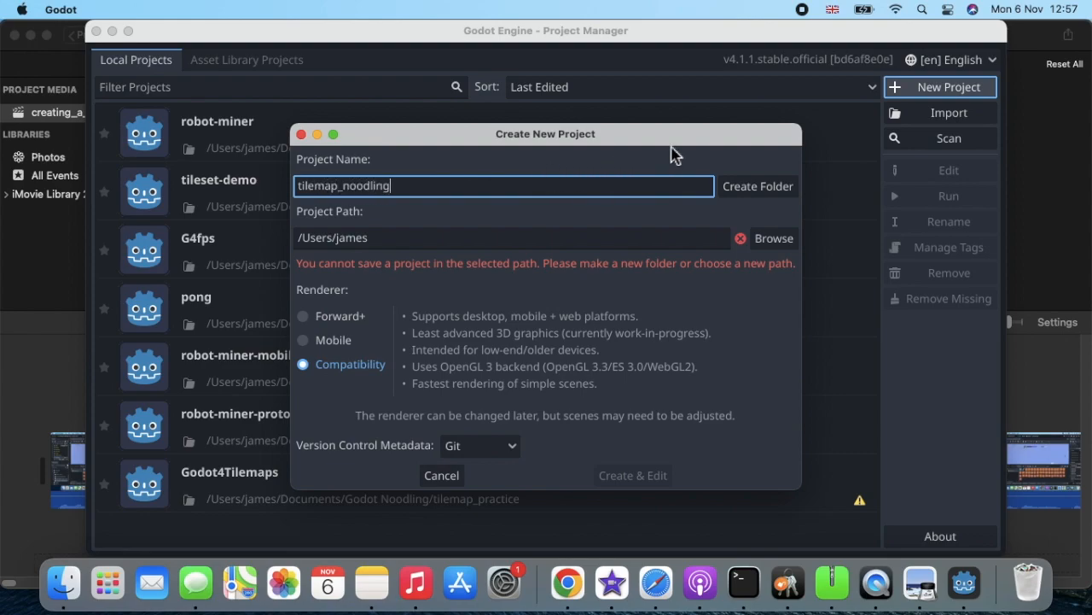
pyautogui.click(771, 239)
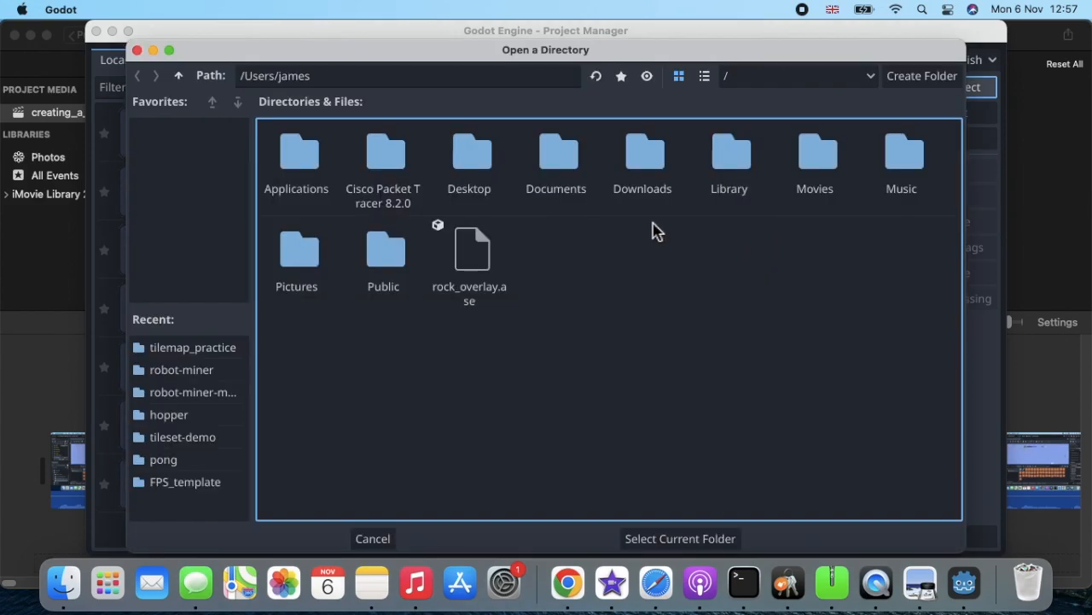
pyautogui.click(553, 180)
pyautogui.doubleClick(553, 173)
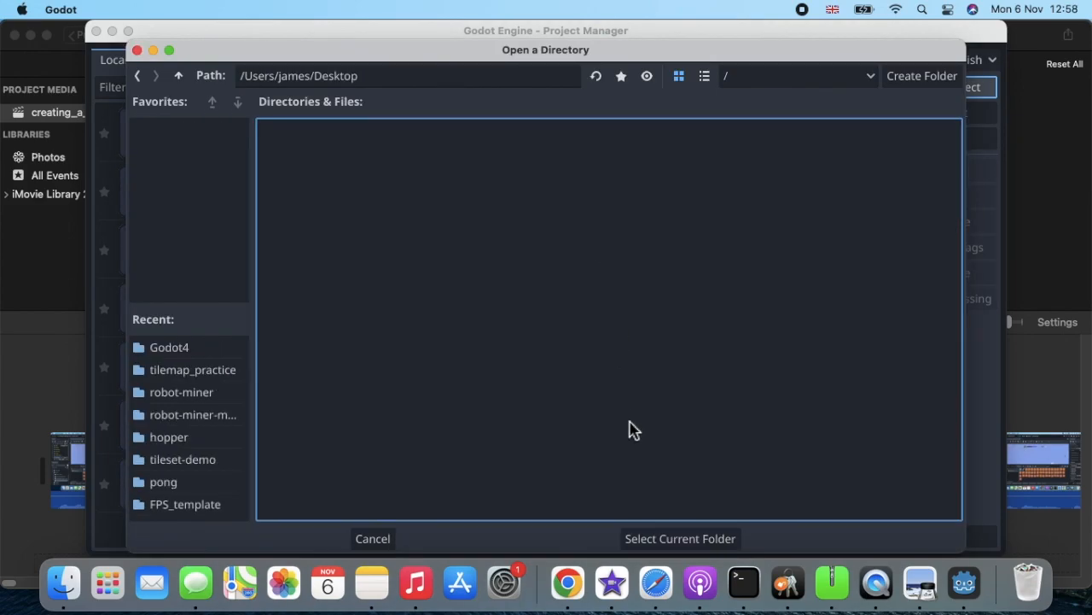
pyautogui.click(674, 543)
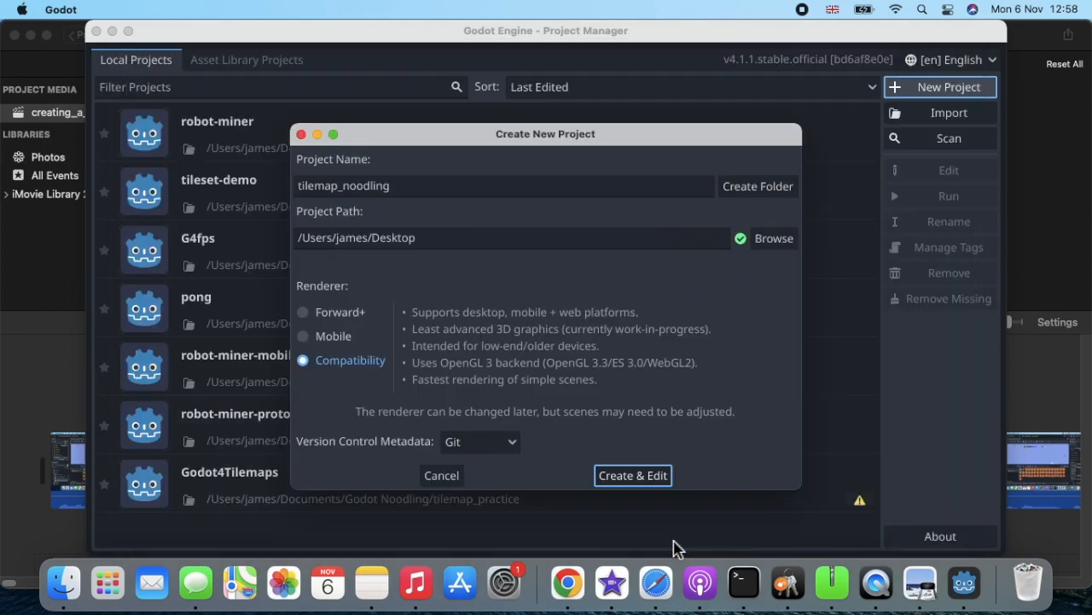
pyautogui.click(634, 480)
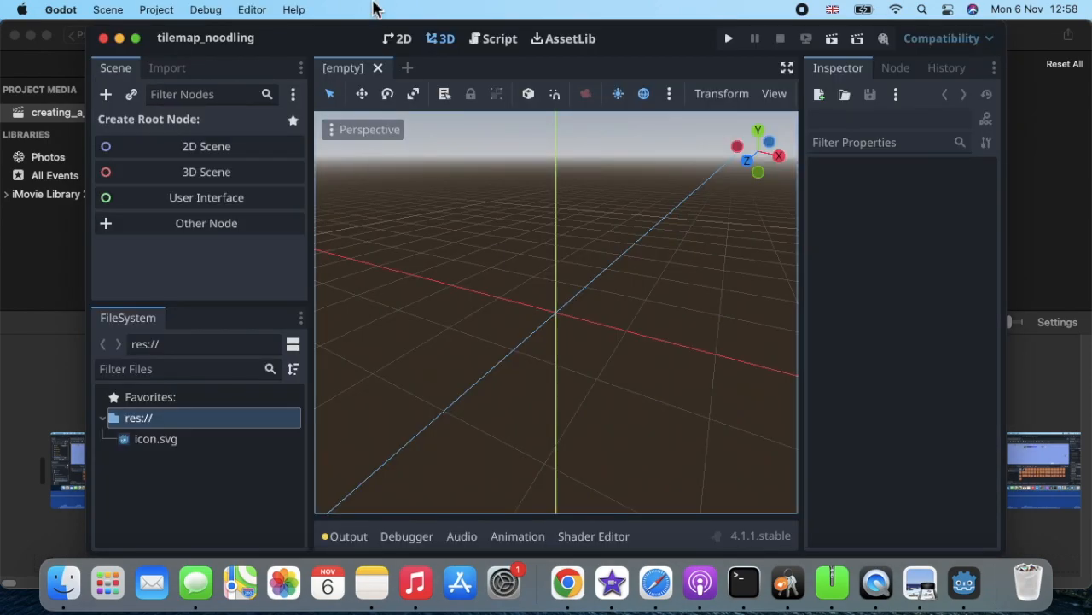
# Start a new empty scene with a Node2D root in the 2D workspace.
pyautogui.click(397, 40)
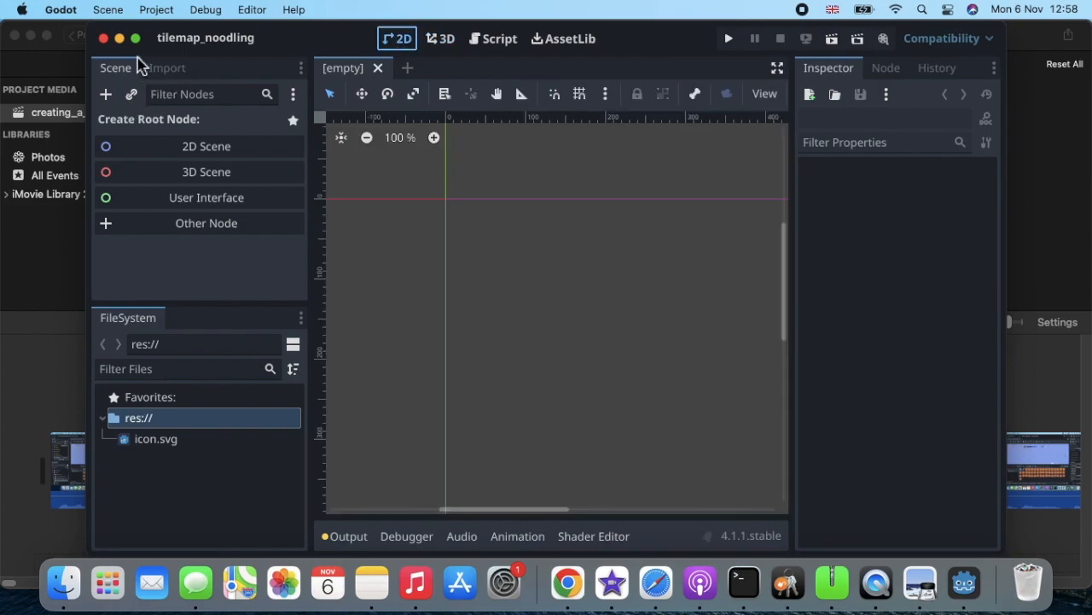
pyautogui.click(117, 15)
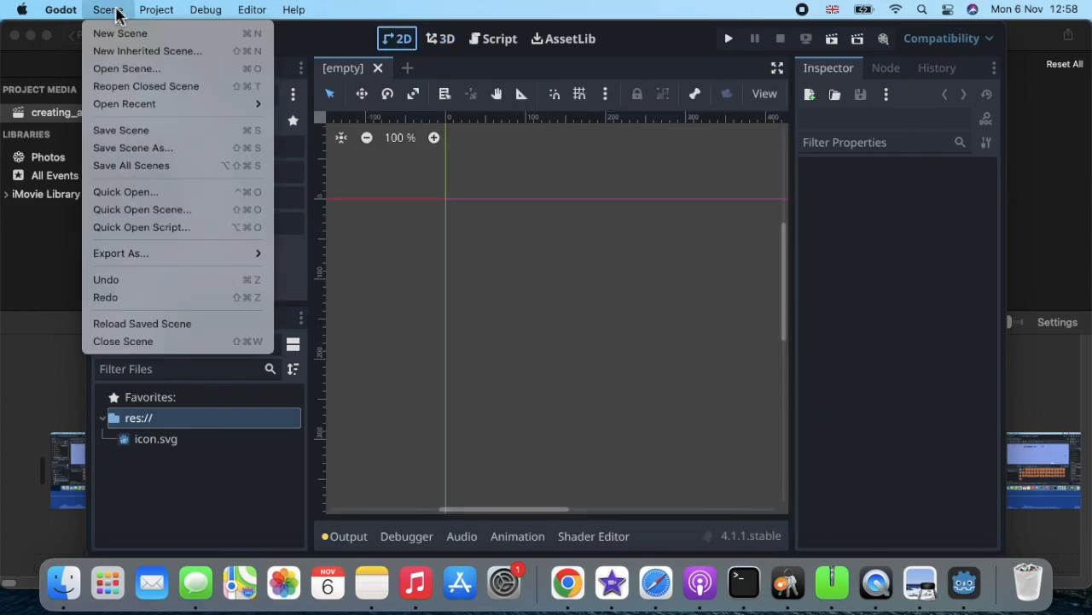
pyautogui.click(133, 34)
pyautogui.moveTo(136, 37)
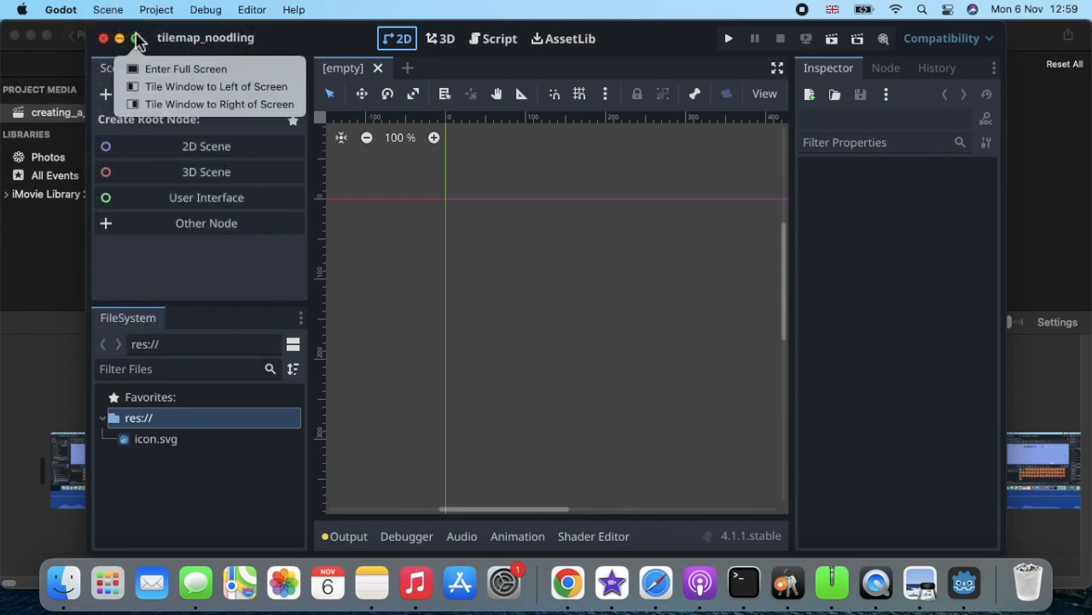
pyautogui.click(184, 150)
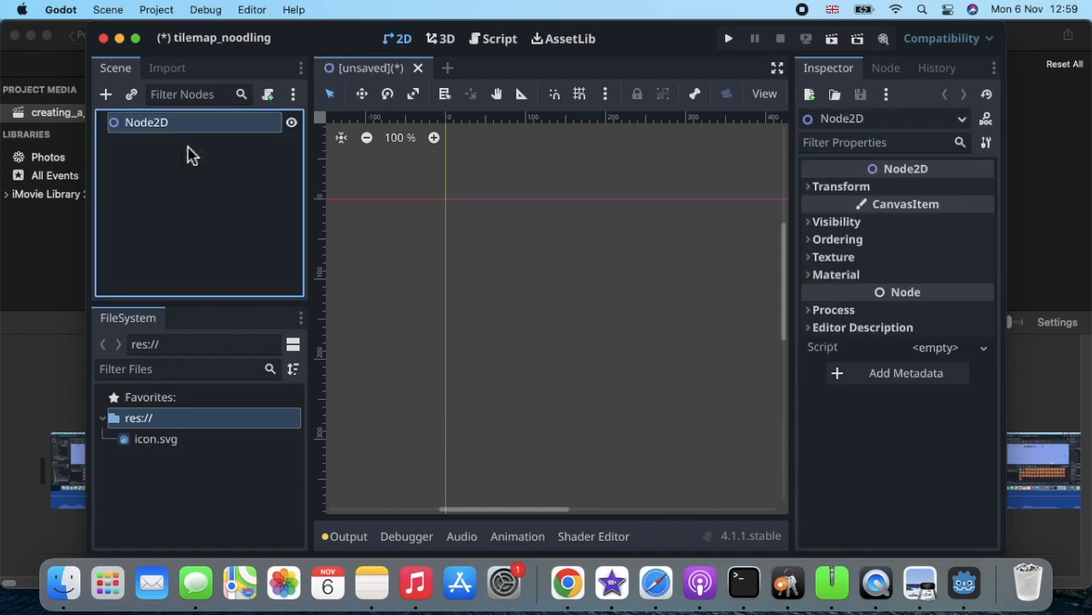
# Rename the Node2D root to 'world'.
pyautogui.doubleClick(179, 122)
pyautogui.write('w')
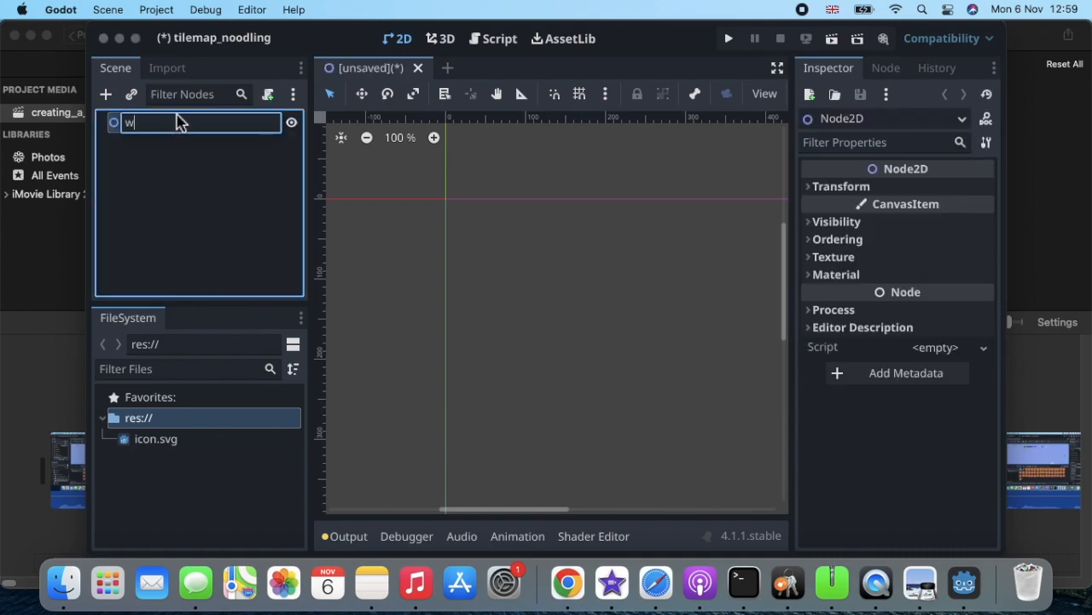
pyautogui.write('orld')
pyautogui.press('Return')
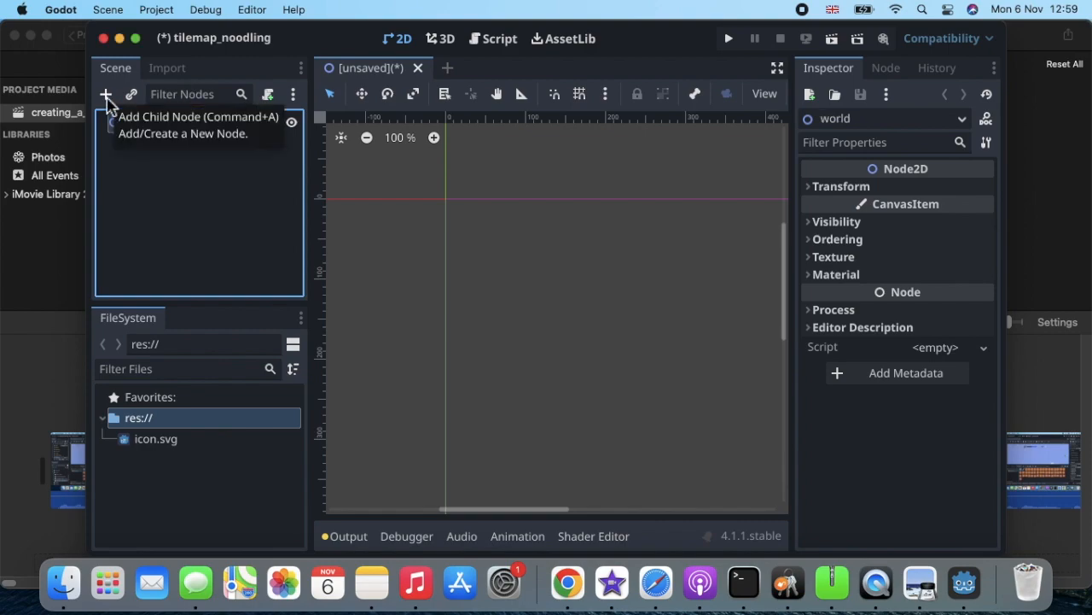
# Add a TileMap child node under world, found by searching 'tilem'.
pyautogui.click(106, 95)
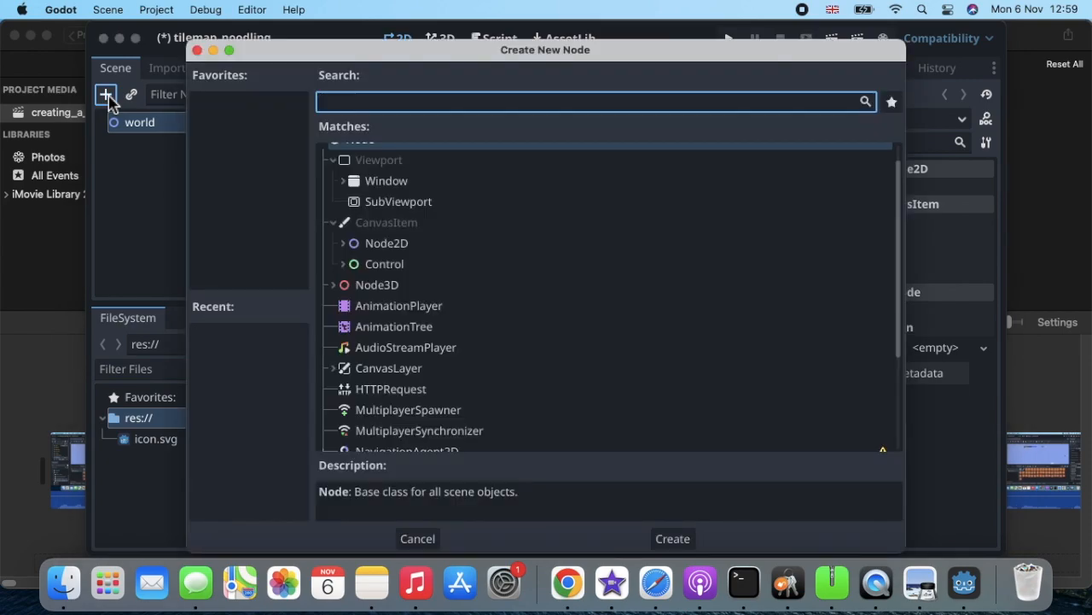
pyautogui.write('tilemap')
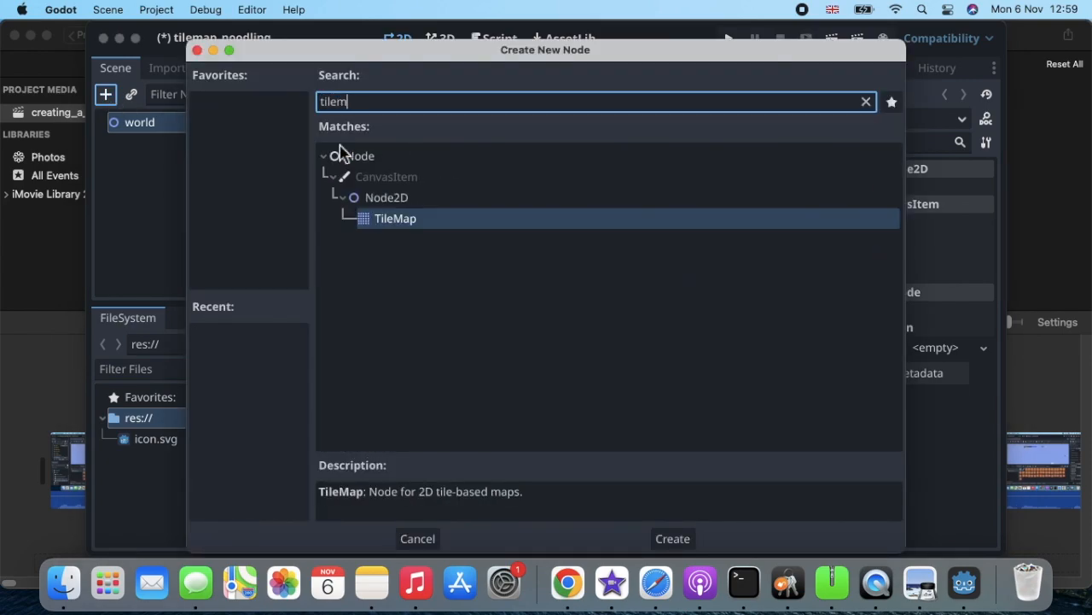
pyautogui.doubleClick(475, 226)
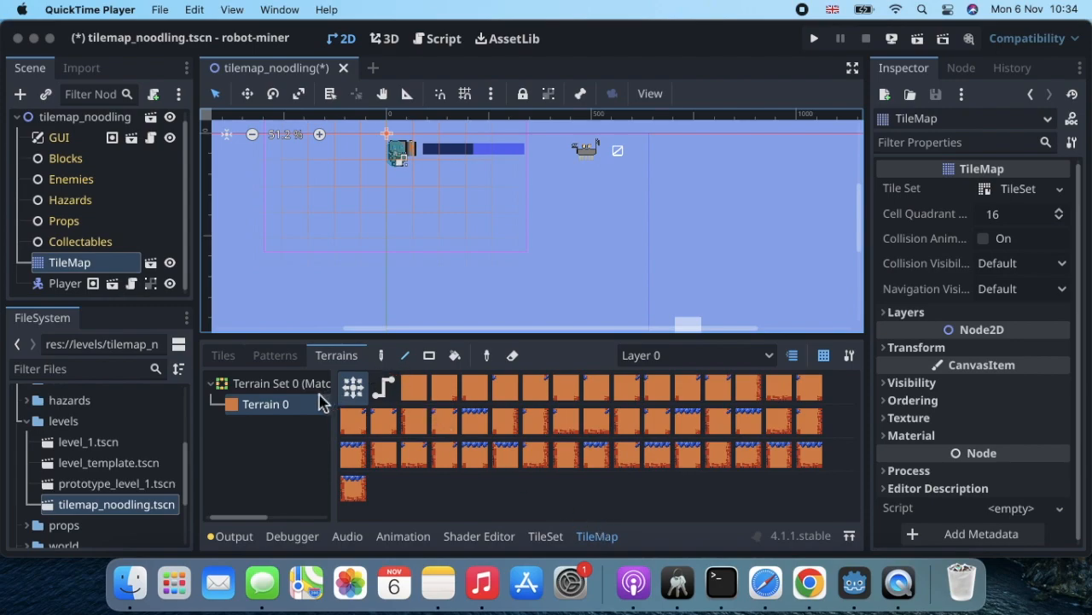
# Paint a stepped orange Terrain 0 platform across the map, then save and run the scene.
pyautogui.click(293, 416)
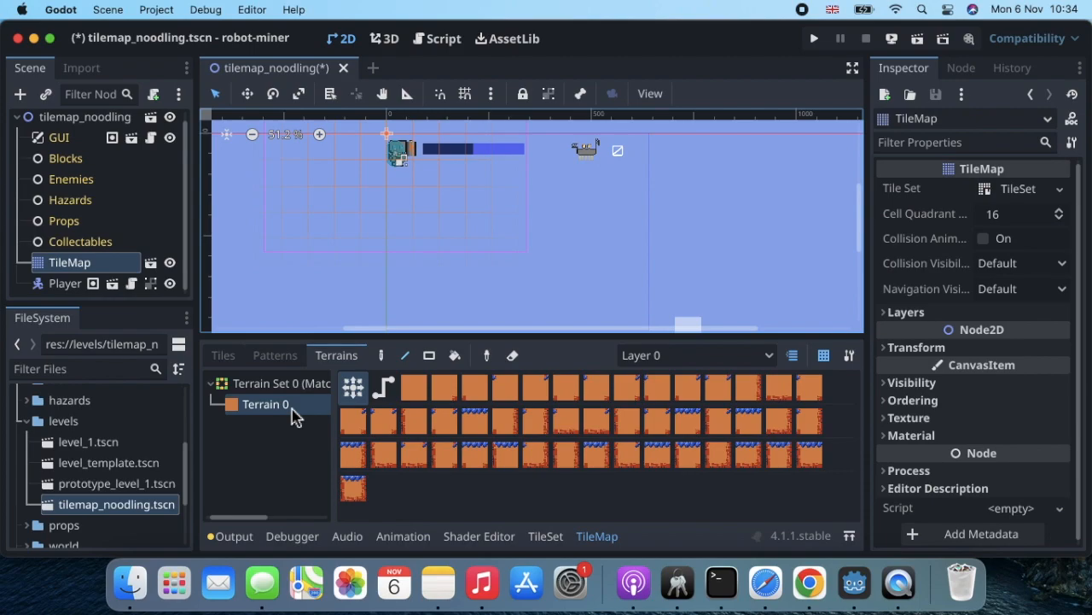
pyautogui.click(382, 359)
pyautogui.moveTo(380, 229)
pyautogui.mouseDown()
pyautogui.moveTo(417, 227)
pyautogui.moveTo(497, 253)
pyautogui.moveTo(416, 245)
pyautogui.moveTo(380, 261)
pyautogui.moveTo(519, 263)
pyautogui.moveTo(495, 224)
pyautogui.moveTo(586, 227)
pyautogui.moveTo(705, 198)
pyautogui.moveTo(612, 214)
pyautogui.moveTo(586, 253)
pyautogui.moveTo(619, 230)
pyautogui.moveTo(692, 221)
pyautogui.moveTo(714, 190)
pyautogui.moveTo(785, 175)
pyautogui.mouseUp()
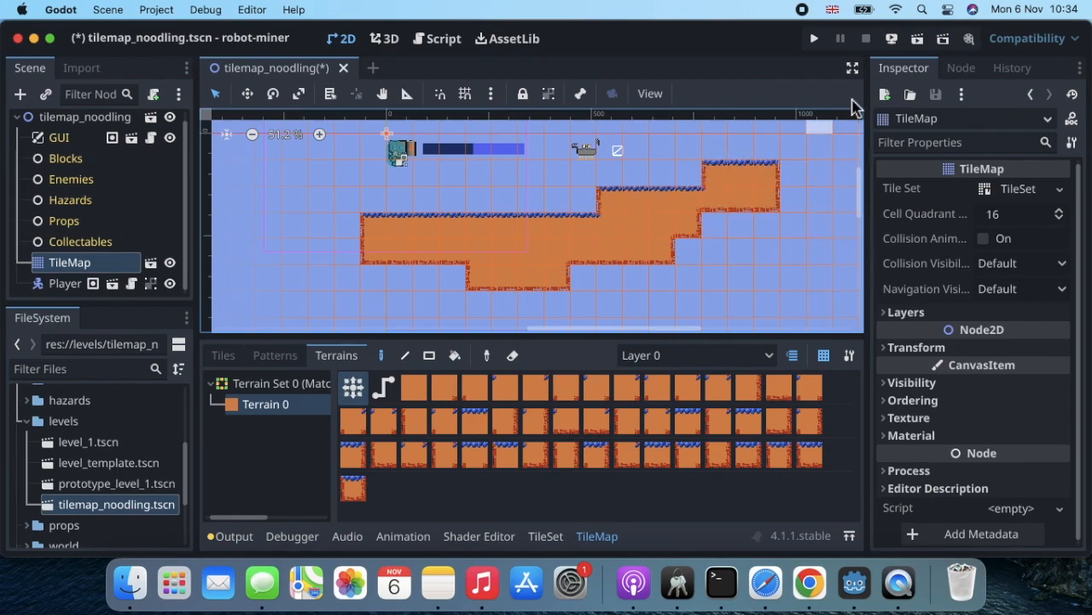
pyautogui.click(920, 40)
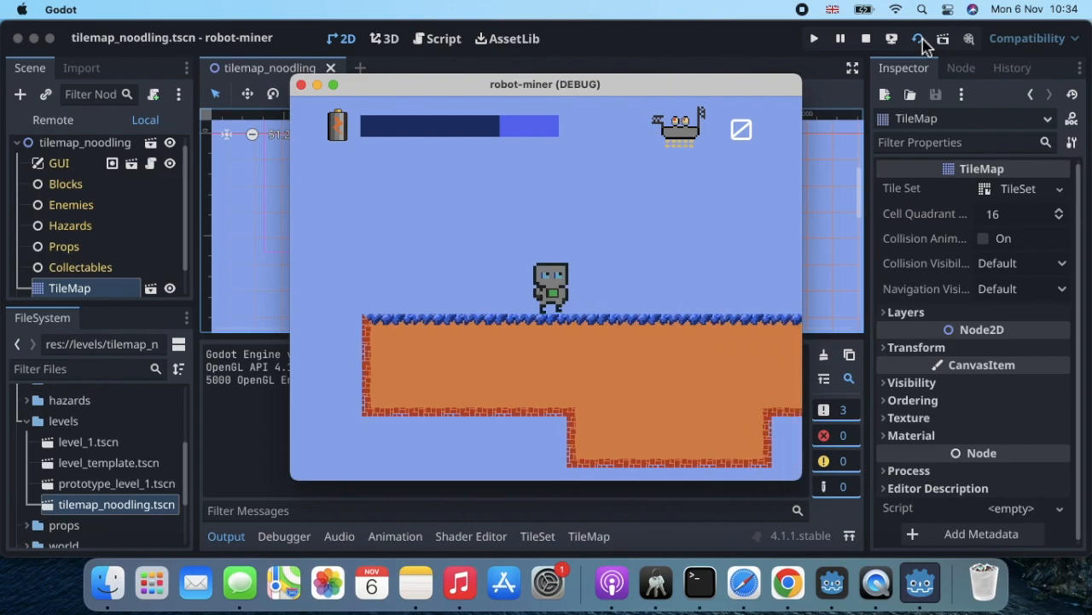
# Walk the robot right and jump it up the platform steps, then close the game window.
pyautogui.press('Right')
pyautogui.press('space')
pyautogui.press('space')
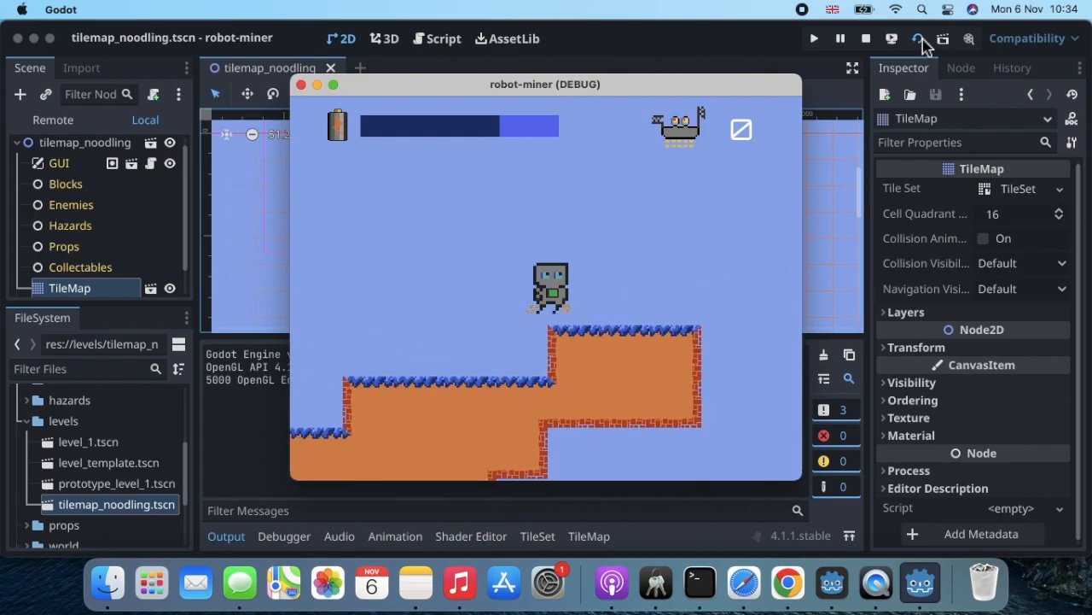
pyautogui.press('Right')
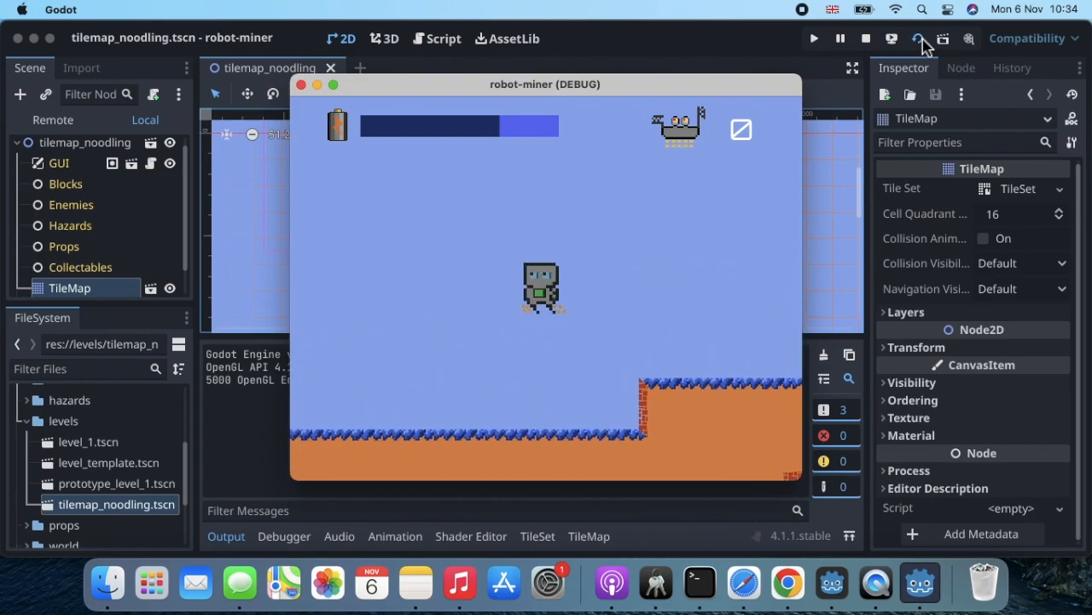
pyautogui.click(301, 86)
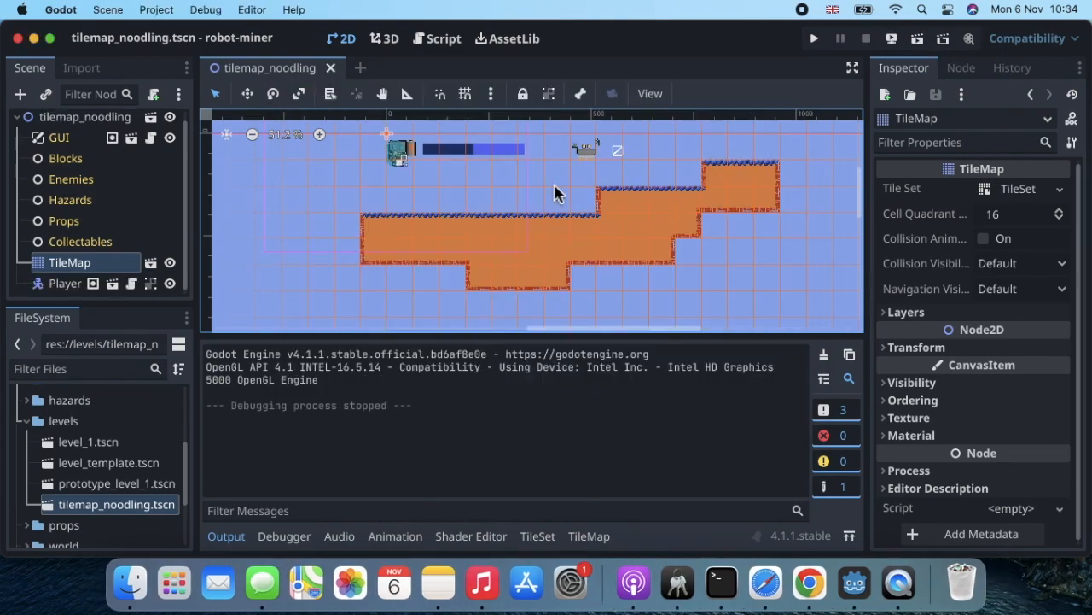
# With Terrain 0 on the TileMap, extend the platform right, fill the empty cell, and paint the bottom-left row.
pyautogui.click(743, 251)
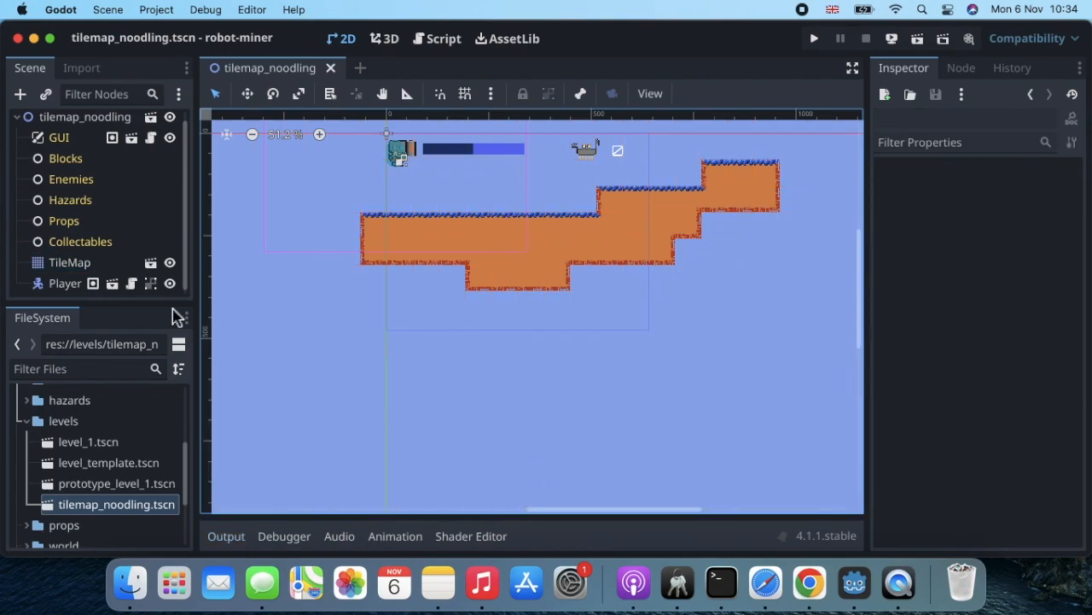
pyautogui.click(76, 263)
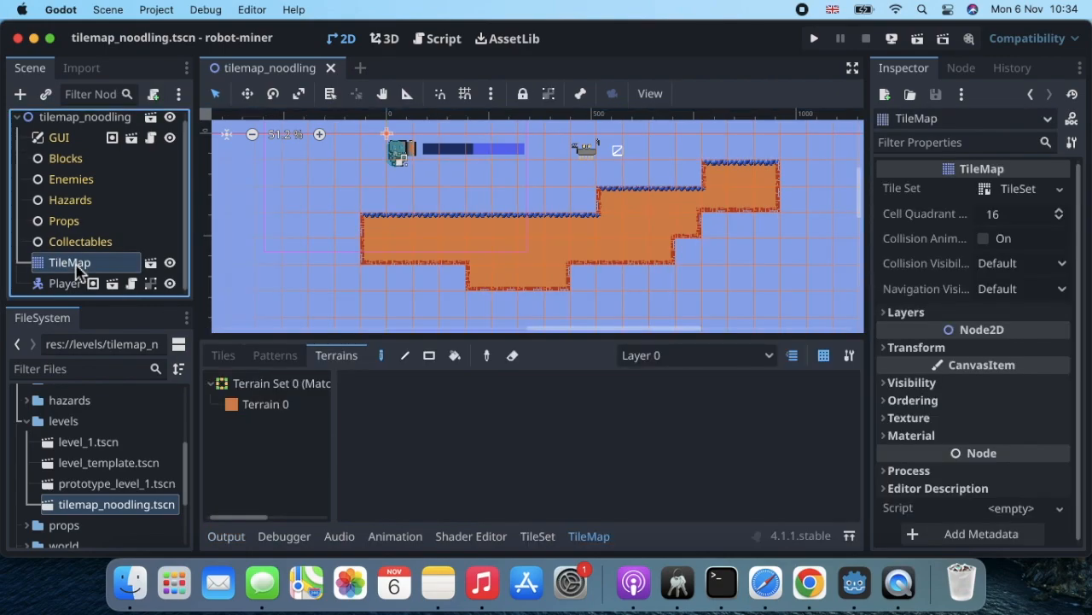
pyautogui.click(275, 412)
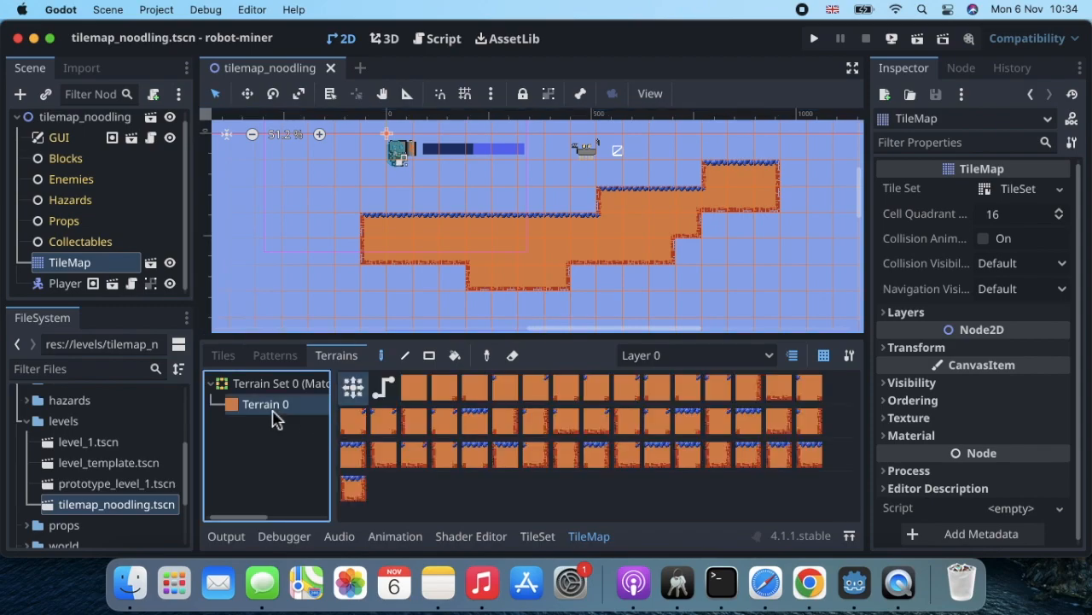
pyautogui.moveTo(674, 297); pyautogui.dragTo(715, 263)
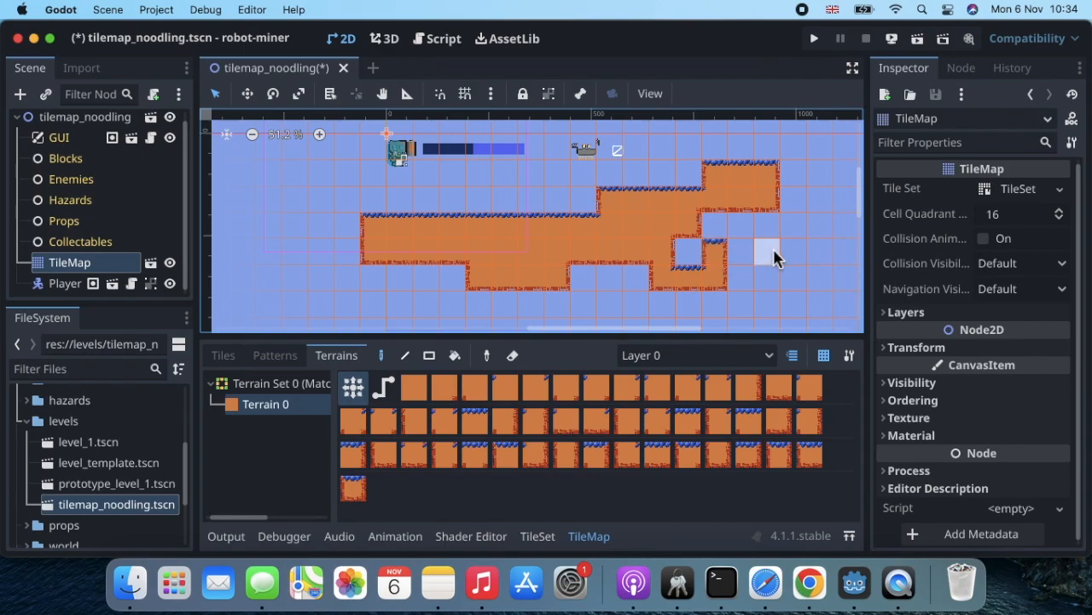
pyautogui.click(696, 259)
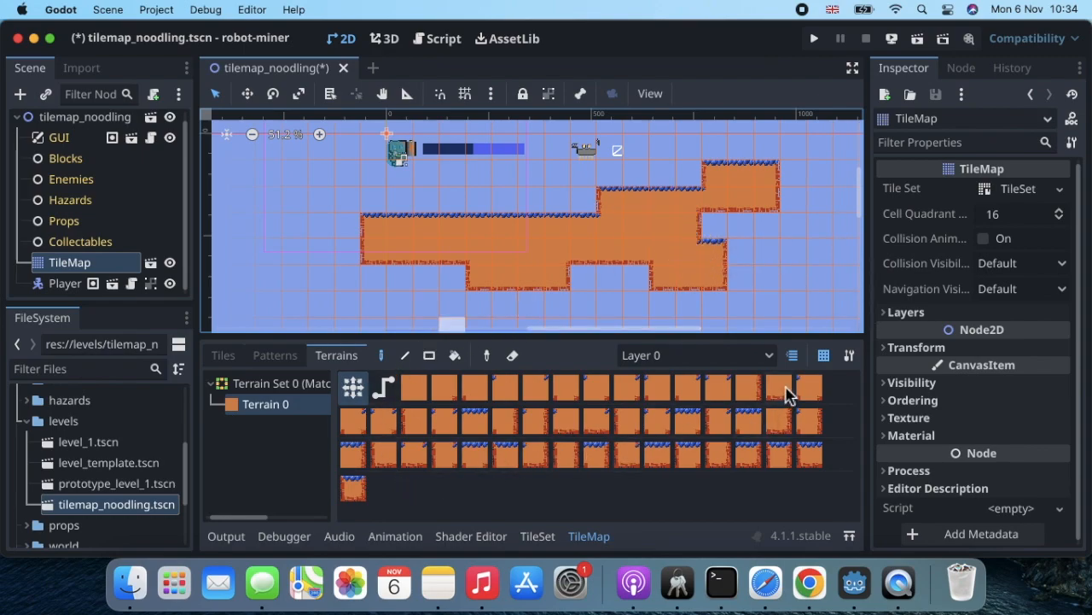
pyautogui.moveTo(368, 277)
pyautogui.mouseDown()
pyautogui.moveTo(424, 277)
pyautogui.moveTo(429, 295)
pyautogui.moveTo(449, 287)
pyautogui.mouseUp()
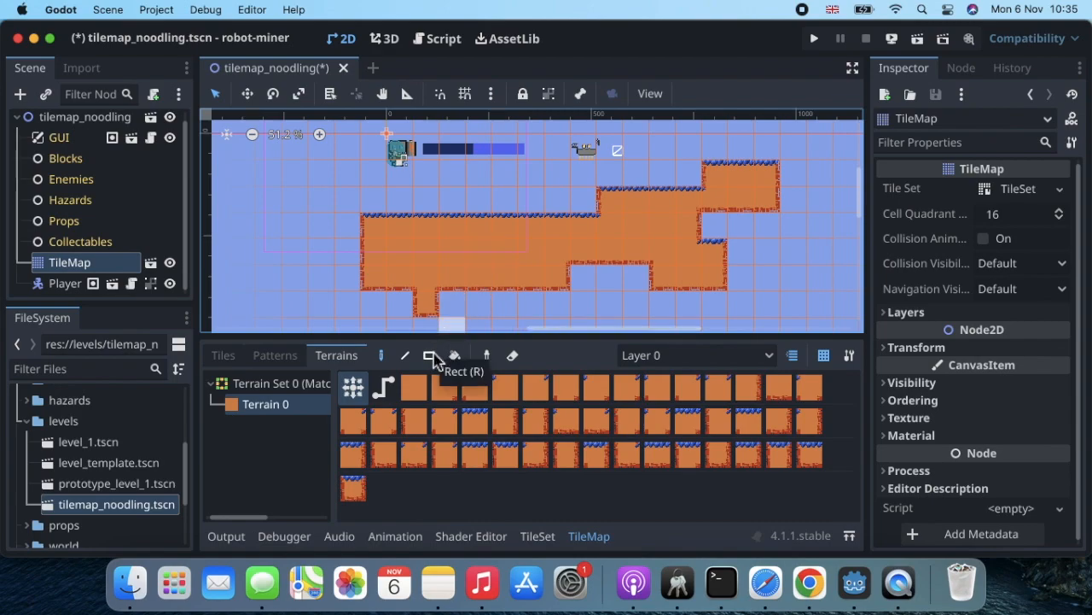
# Erase the terrain column below the platform and fill a large rectangle with terrain.
pyautogui.click(513, 357)
pyautogui.moveTo(426, 305)
pyautogui.mouseDown()
pyautogui.moveTo(422, 237)
pyautogui.moveTo(369, 240)
pyautogui.moveTo(378, 264)
pyautogui.moveTo(476, 261)
pyautogui.moveTo(452, 237)
pyautogui.moveTo(499, 286)
pyautogui.moveTo(737, 268)
pyautogui.moveTo(700, 244)
pyautogui.moveTo(742, 178)
pyautogui.moveTo(744, 200)
pyautogui.moveTo(763, 171)
pyautogui.moveTo(626, 195)
pyautogui.moveTo(674, 188)
pyautogui.moveTo(661, 207)
pyautogui.moveTo(661, 258)
pyautogui.moveTo(629, 219)
pyautogui.moveTo(611, 273)
pyautogui.moveTo(514, 225)
pyautogui.moveTo(464, 231)
pyautogui.moveTo(575, 253)
pyautogui.moveTo(579, 264)
pyautogui.mouseUp()
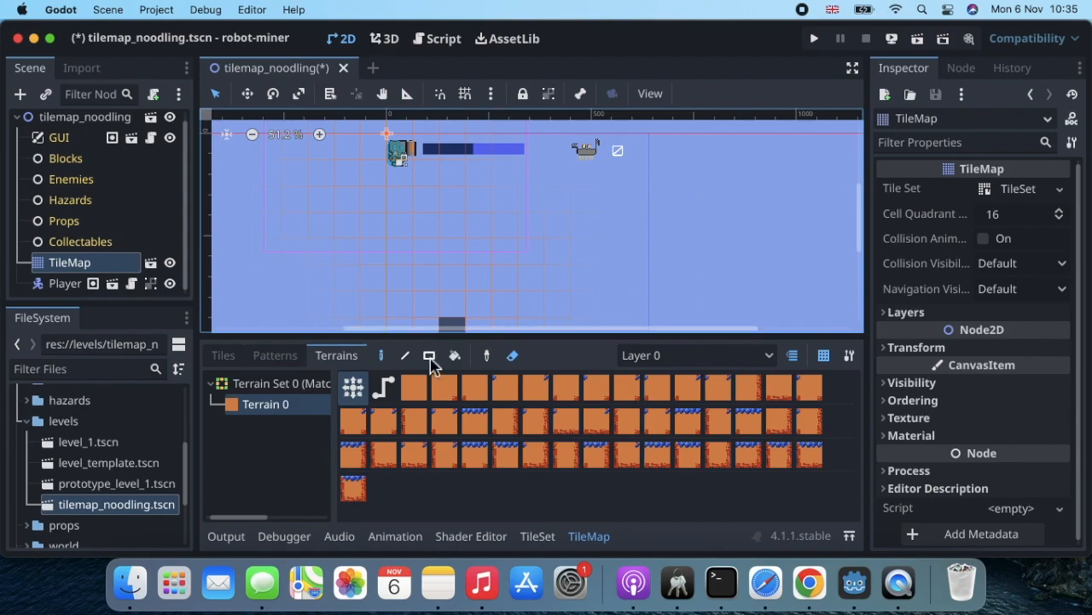
pyautogui.click(431, 362)
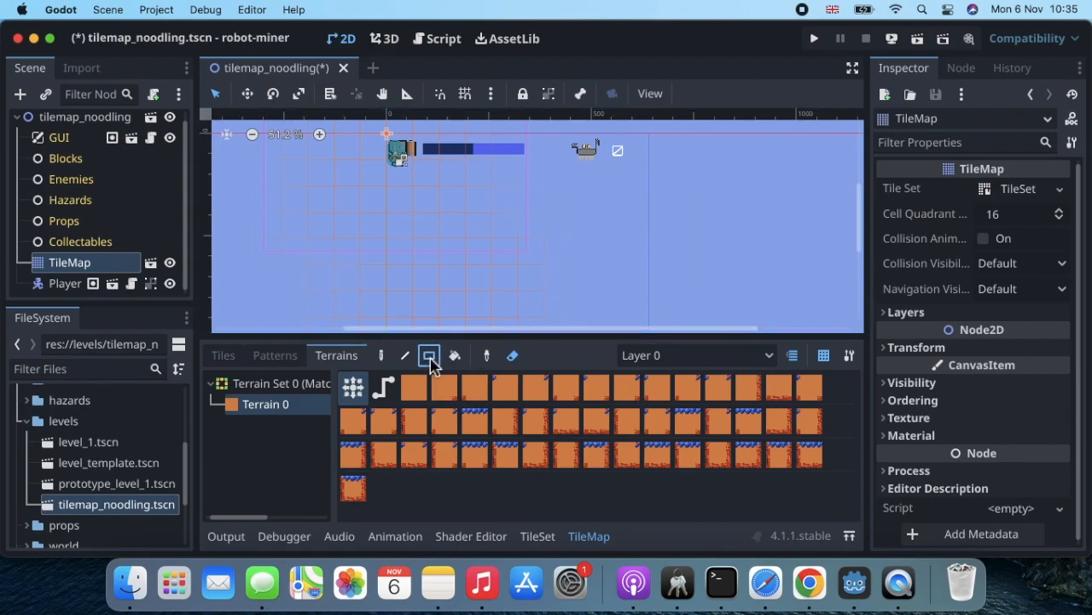
pyautogui.click(512, 356)
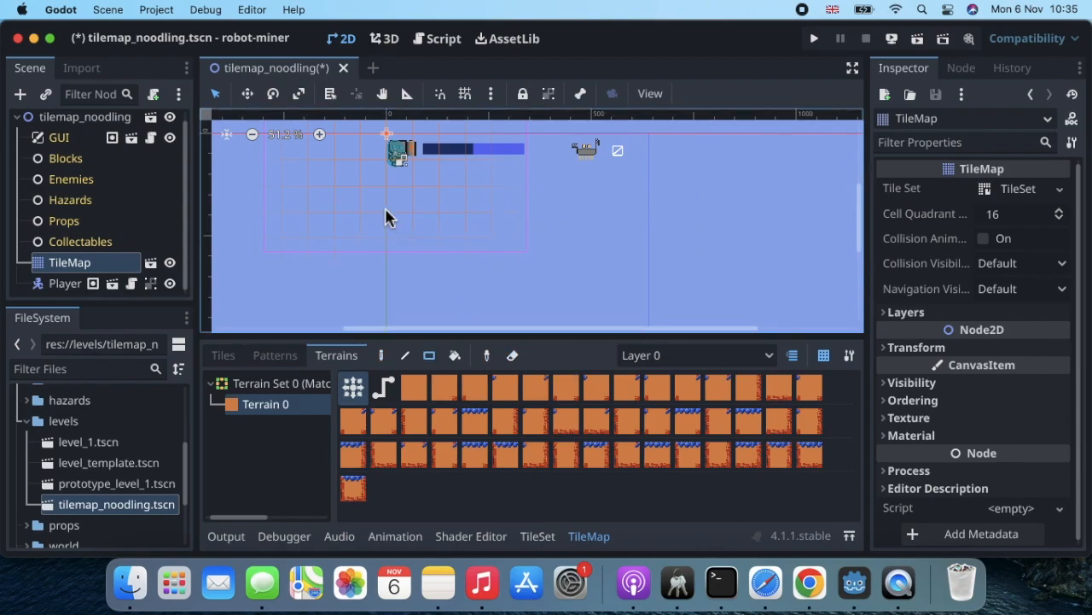
pyautogui.moveTo(352, 210); pyautogui.dragTo(796, 322)
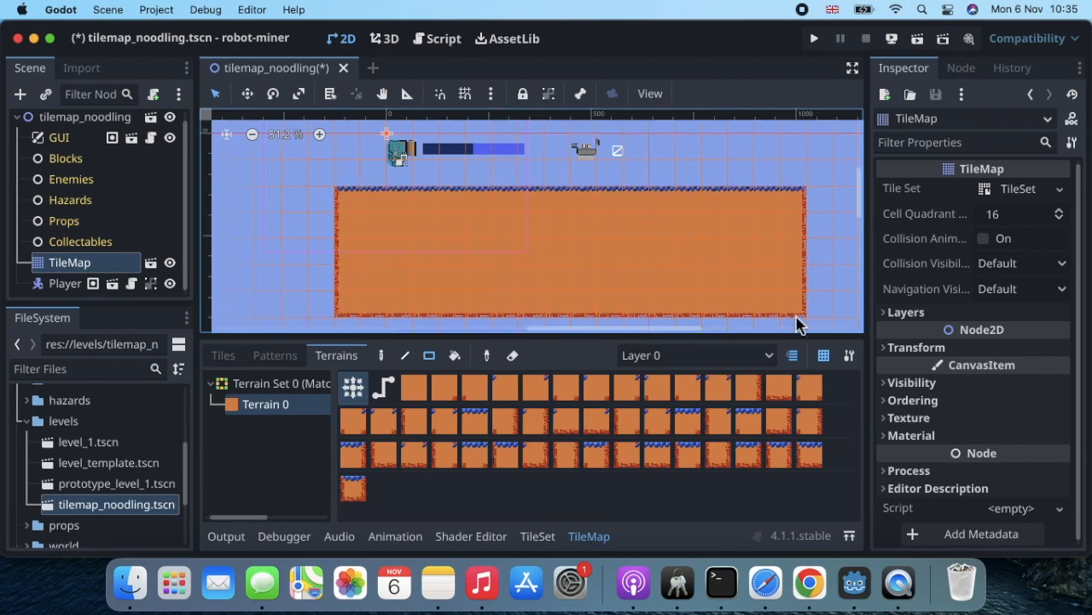
# Paint a diagonal staircase of terrain with the Line tool, then undo it.
pyautogui.click(405, 356)
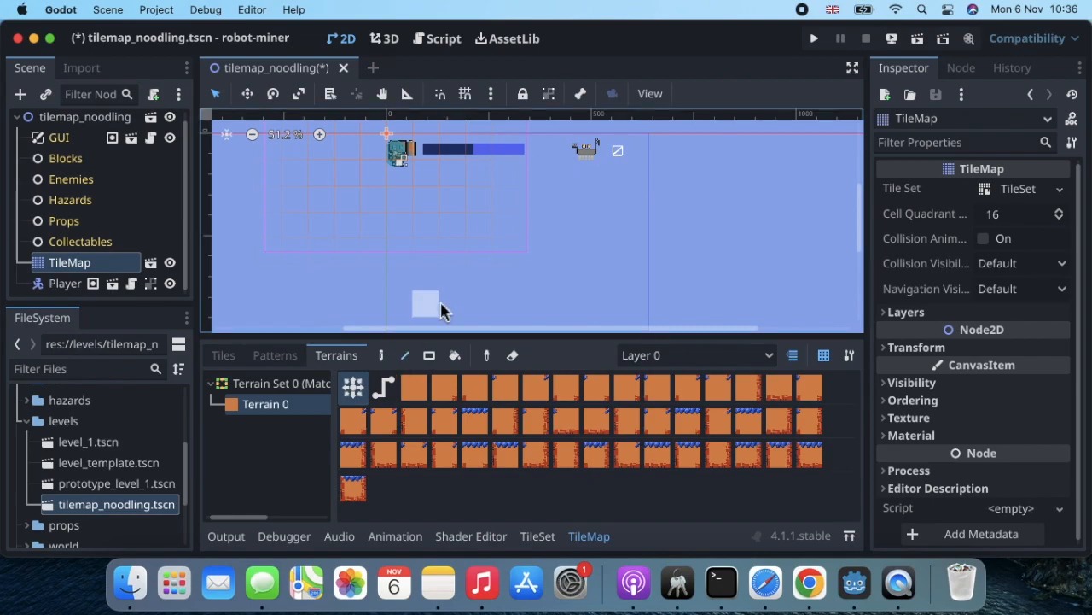
pyautogui.moveTo(463, 271); pyautogui.dragTo(755, 174)
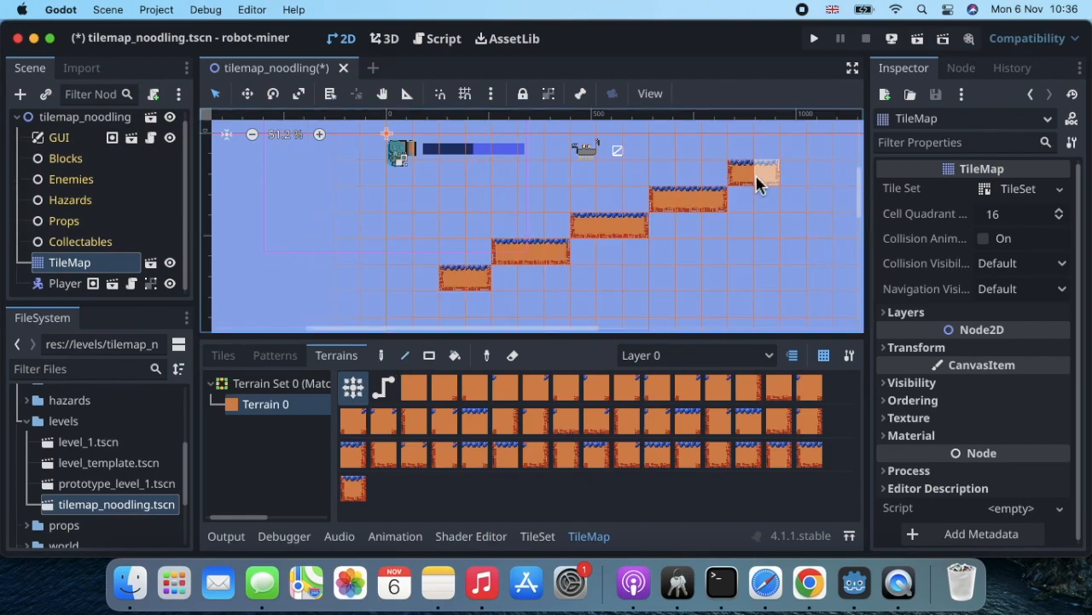
pyautogui.press('super+z')
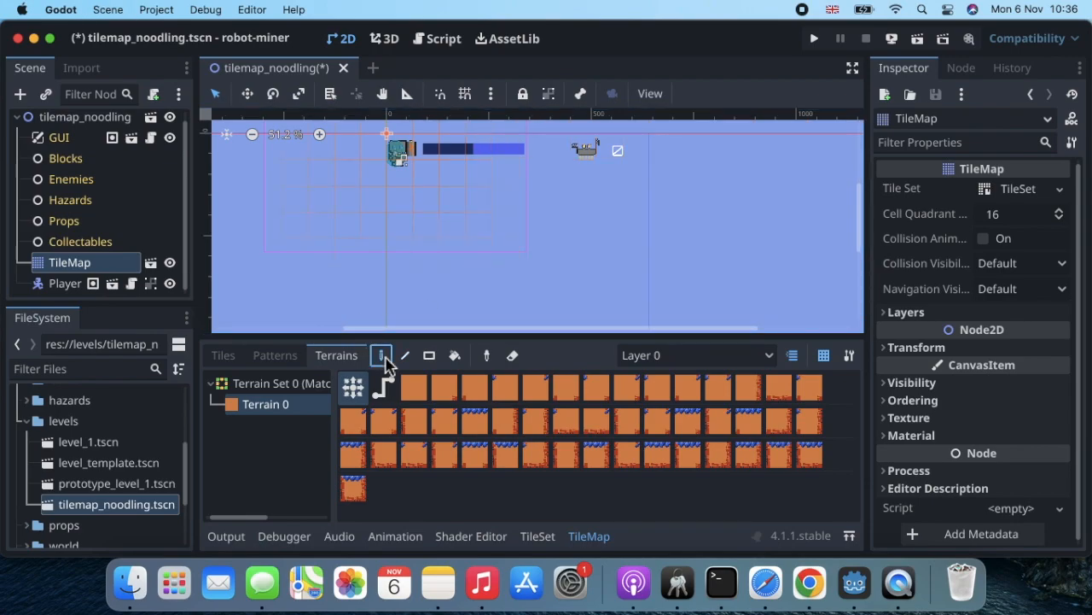
pyautogui.click(429, 355)
pyautogui.moveTo(442, 232); pyautogui.dragTo(642, 300)
pyautogui.press('super+z')
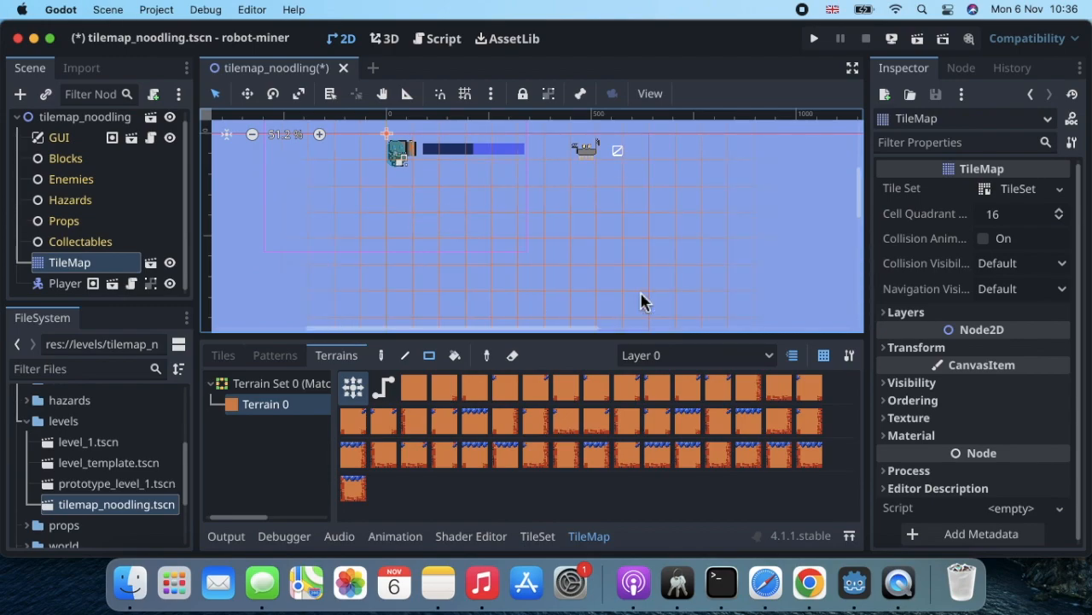
pyautogui.moveTo(438, 233); pyautogui.dragTo(689, 285)
pyautogui.click(512, 355)
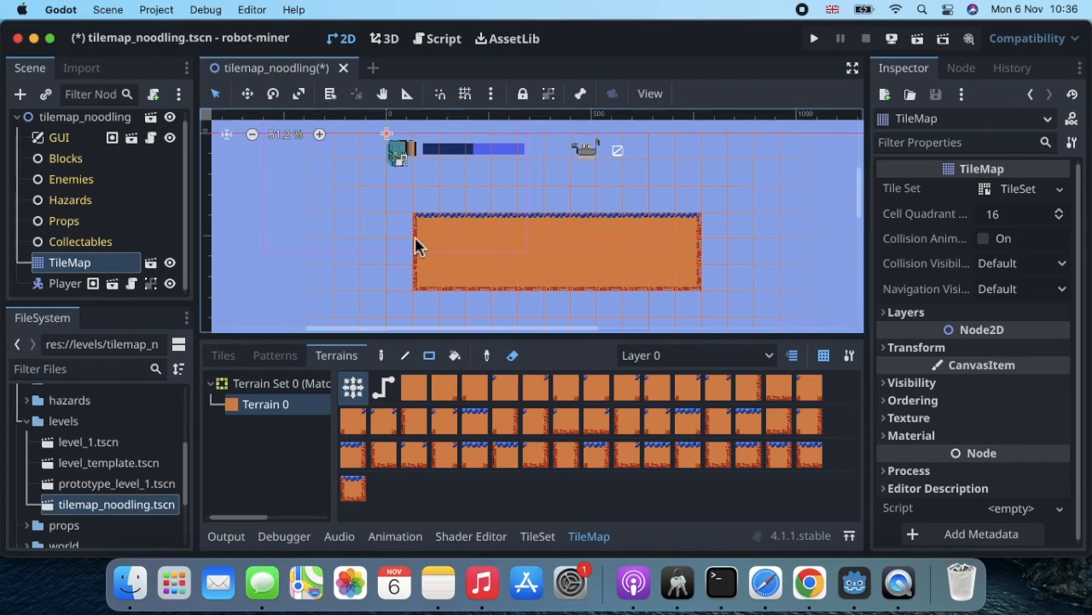
pyautogui.moveTo(380, 199)
pyautogui.mouseDown()
pyautogui.moveTo(581, 285)
pyautogui.moveTo(748, 310)
pyautogui.moveTo(750, 319)
pyautogui.mouseUp()
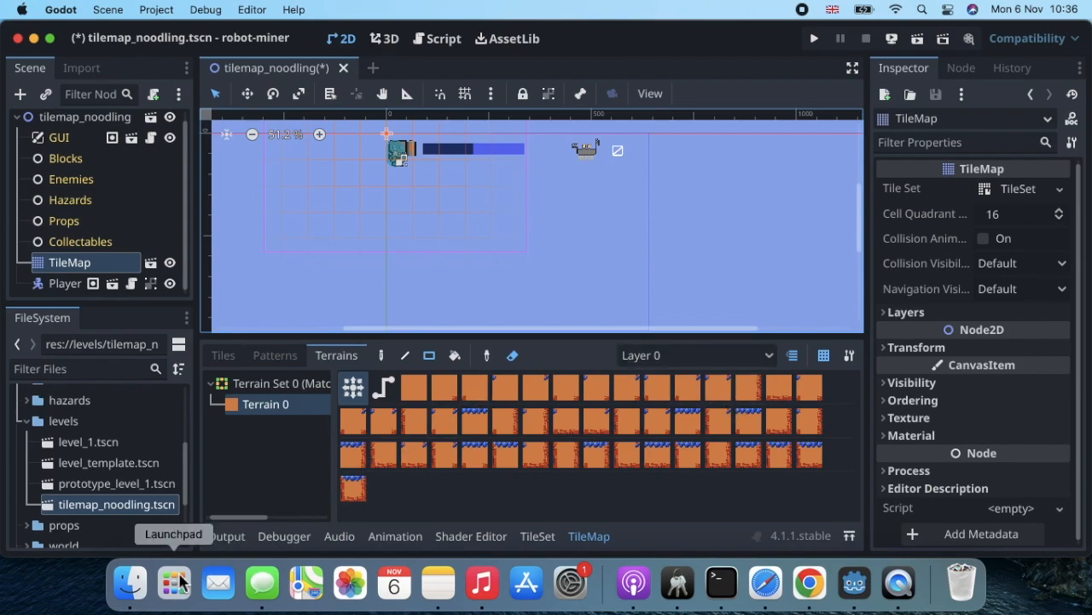
# Check the Downloads and robot-miner folders in Finder, then return to the asset pack page in Chrome.
pyautogui.click(132, 584)
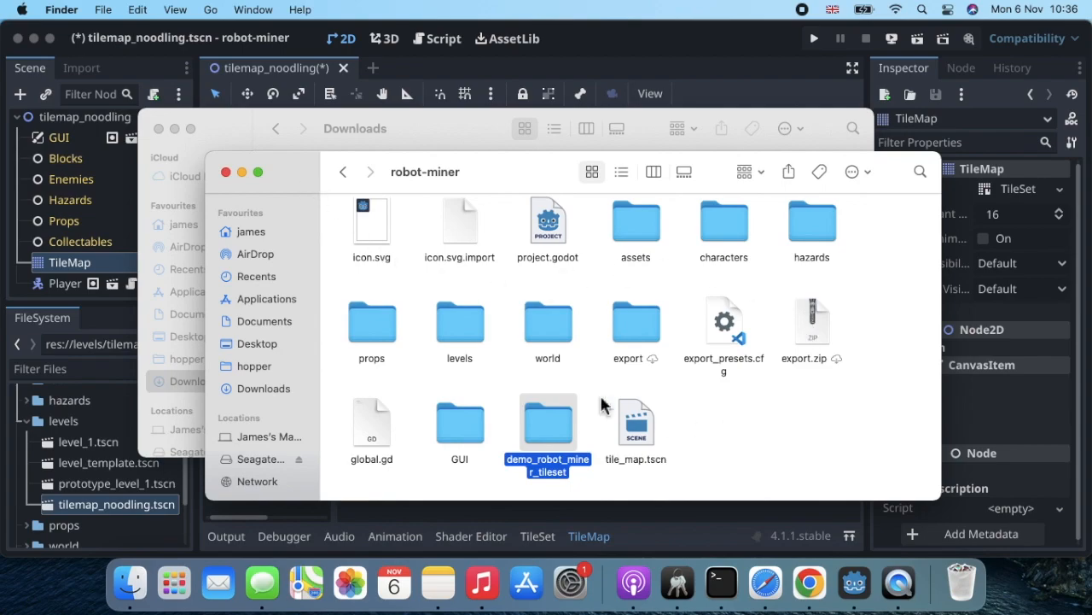
pyautogui.click(304, 134)
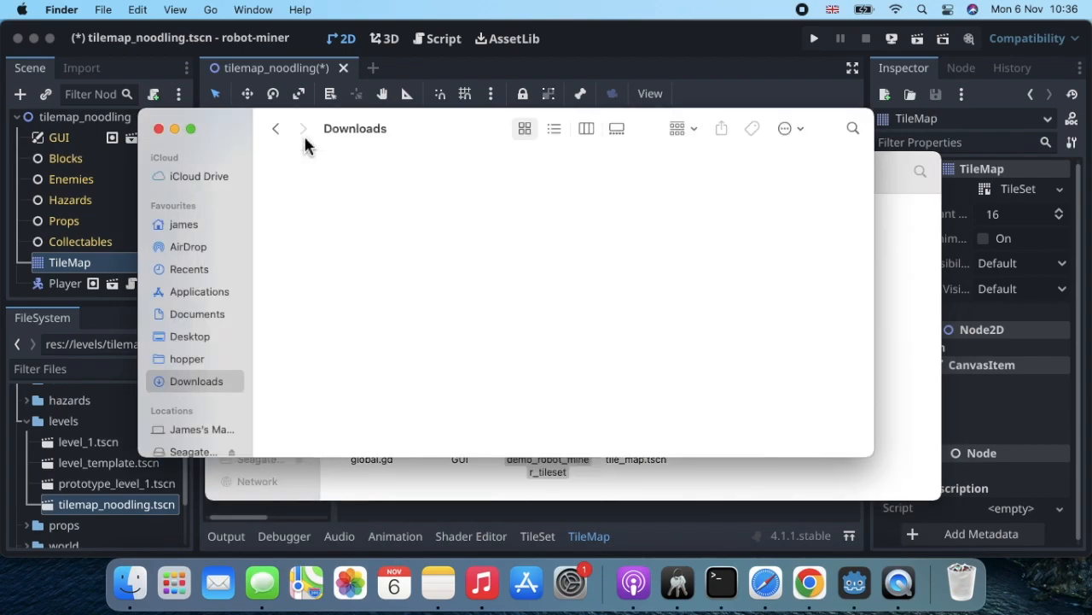
pyautogui.click(310, 475)
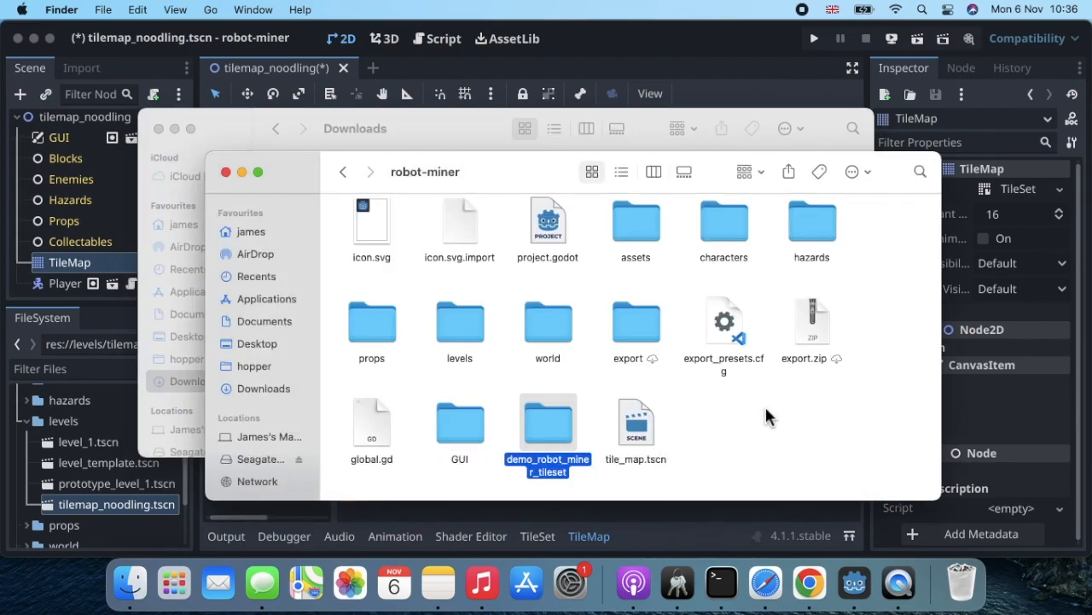
pyautogui.click(809, 584)
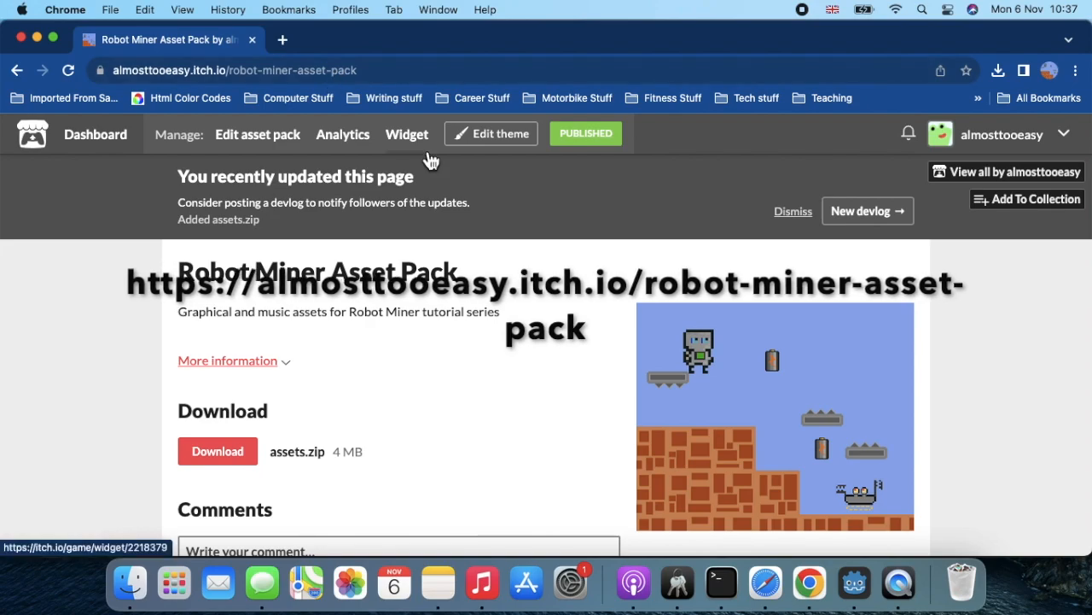
# Download assets.zip (4 MB) from the Robot Miner Asset Pack page and dismiss the download popups.
pyautogui.scroll(-2, 450, 314)
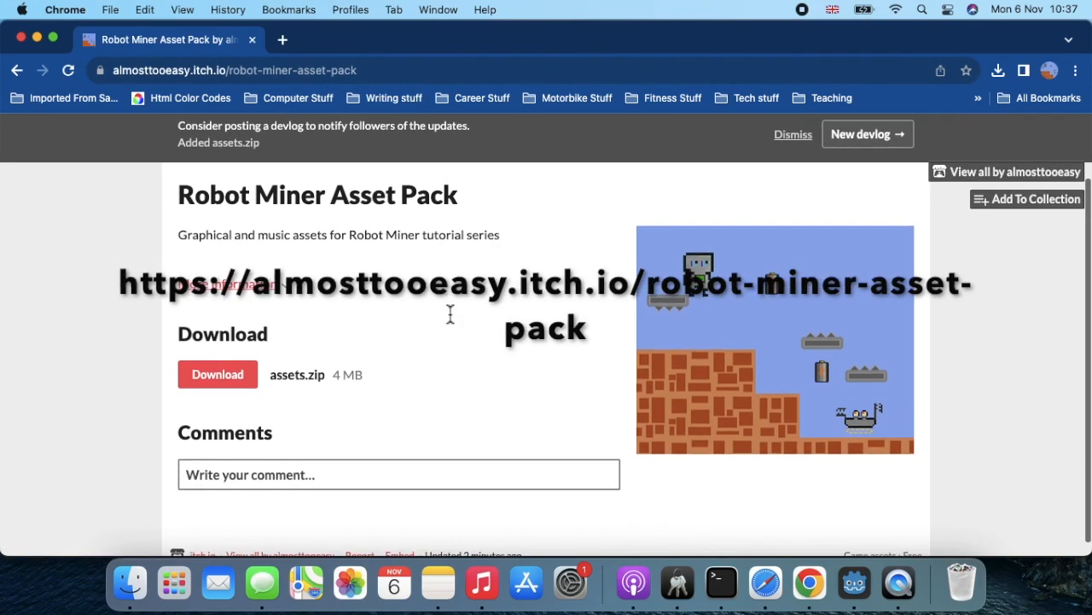
pyautogui.scroll(-1, 449, 314)
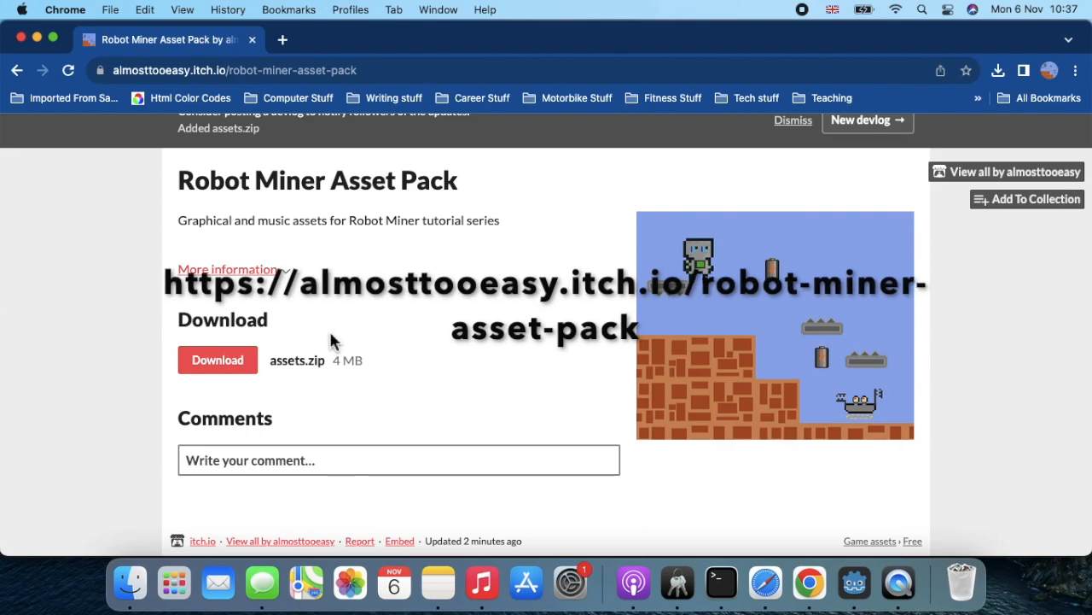
pyautogui.click(229, 369)
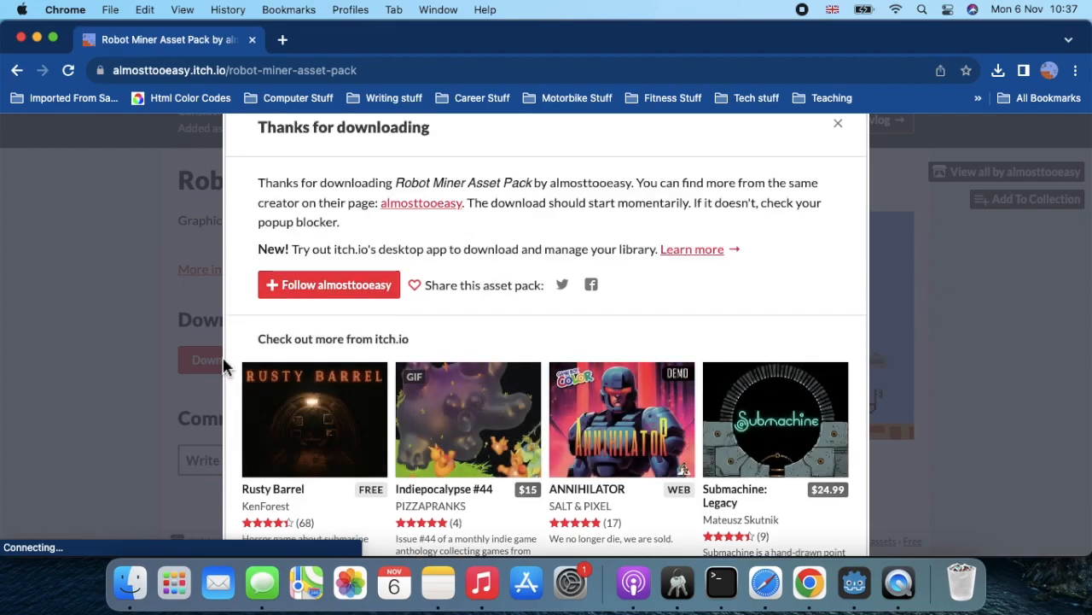
pyautogui.scroll(-10, 534, 339)
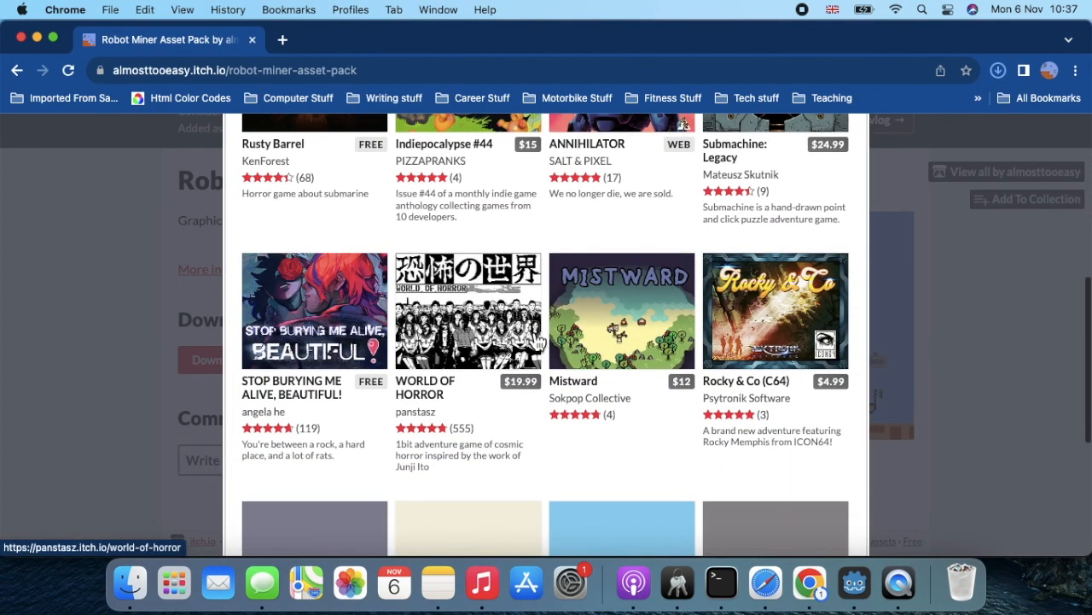
pyautogui.scroll(10, 535, 340)
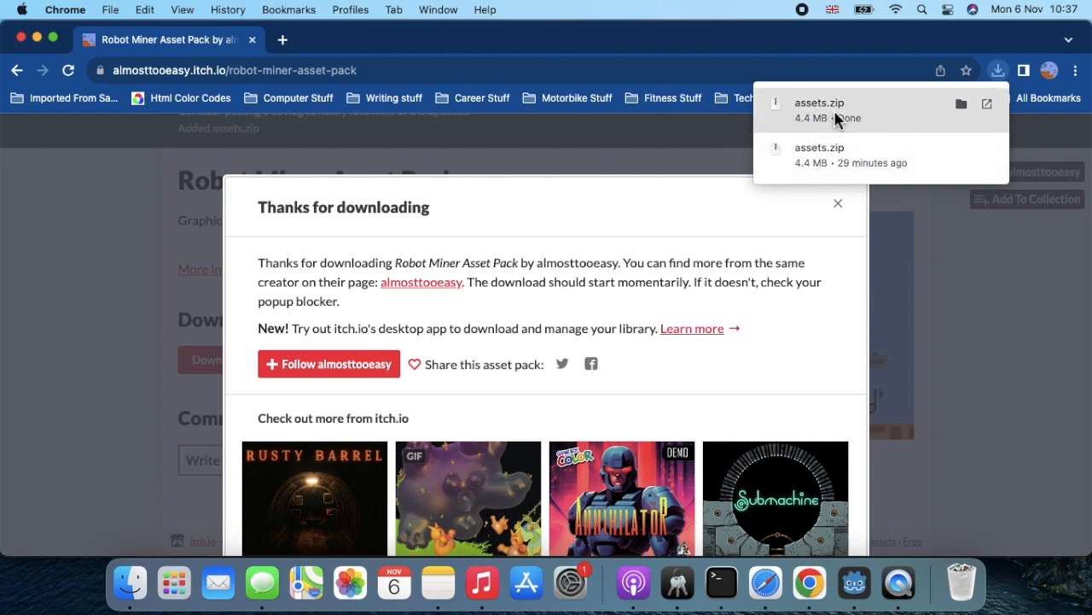
pyautogui.click(838, 210)
pyautogui.click(840, 211)
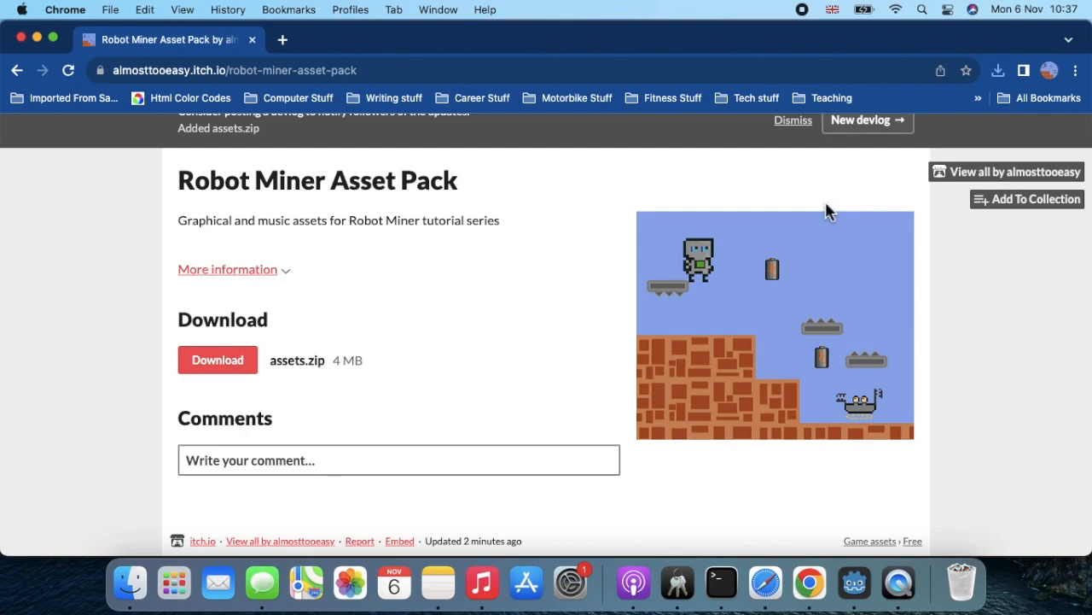
# Unzip assets.zip in Downloads and open its assets/art folder.
pyautogui.click(130, 583)
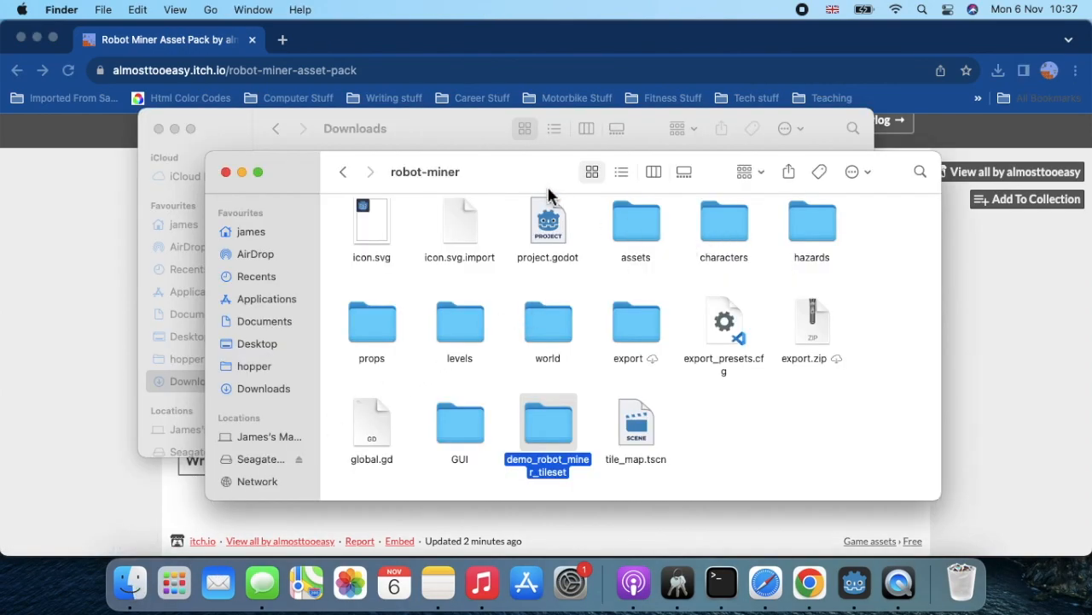
pyautogui.click(455, 126)
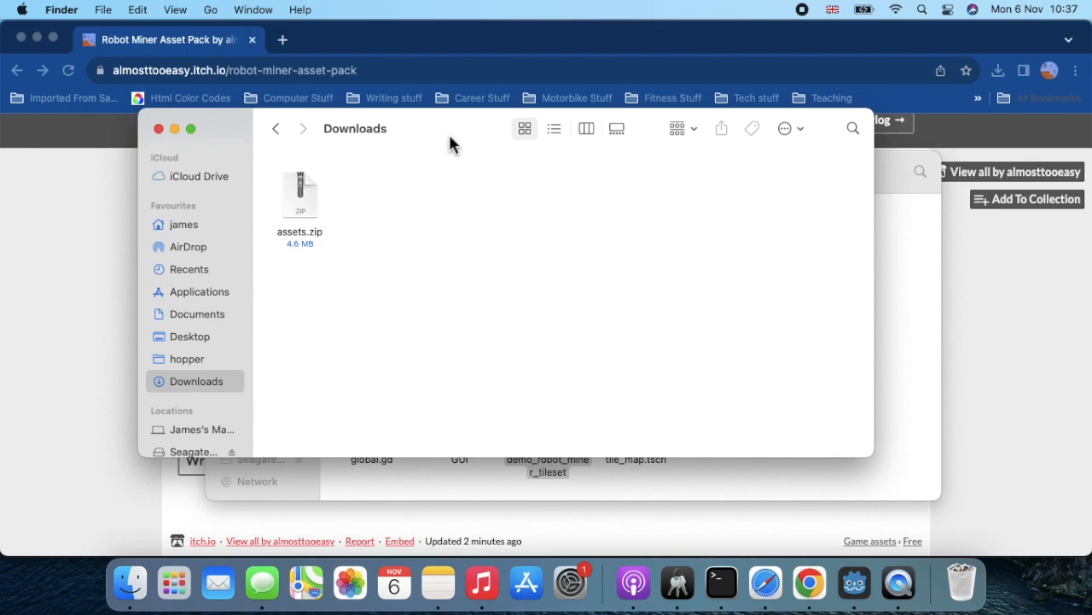
pyautogui.doubleClick(306, 211)
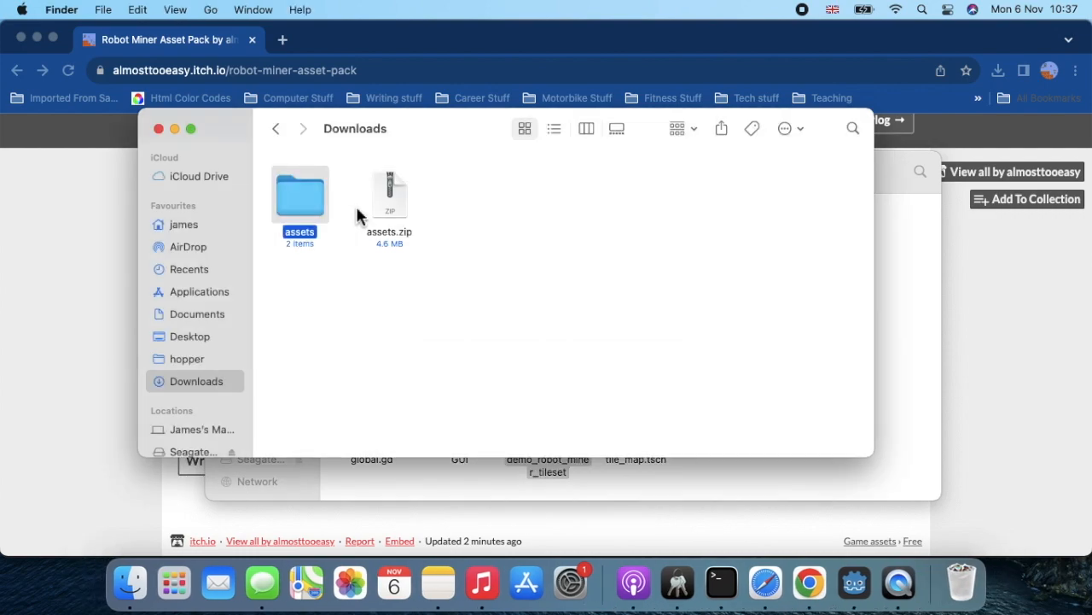
pyautogui.doubleClick(309, 203)
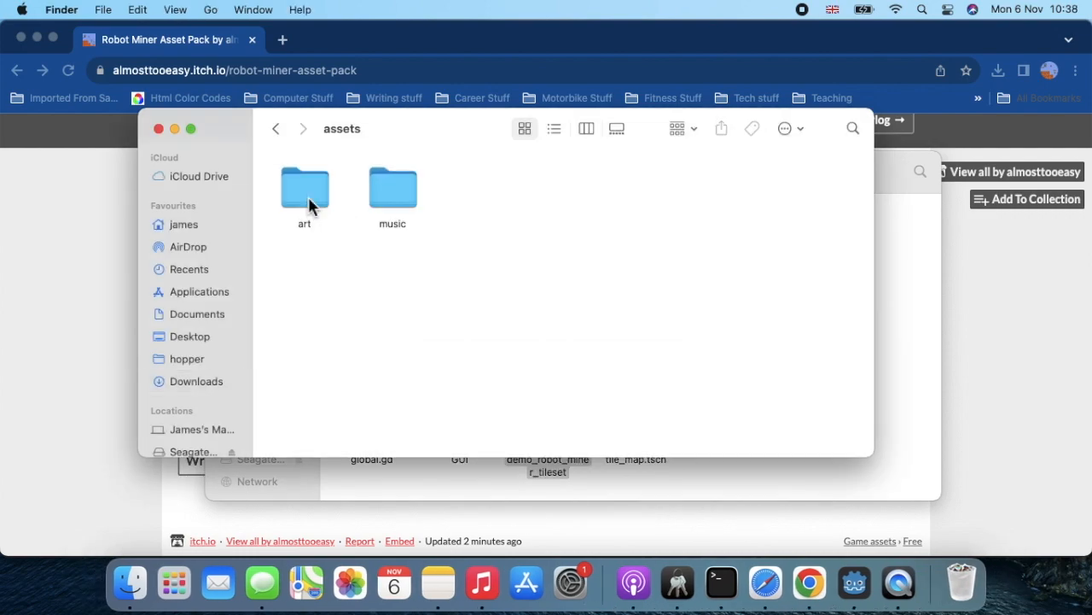
pyautogui.doubleClick(309, 203)
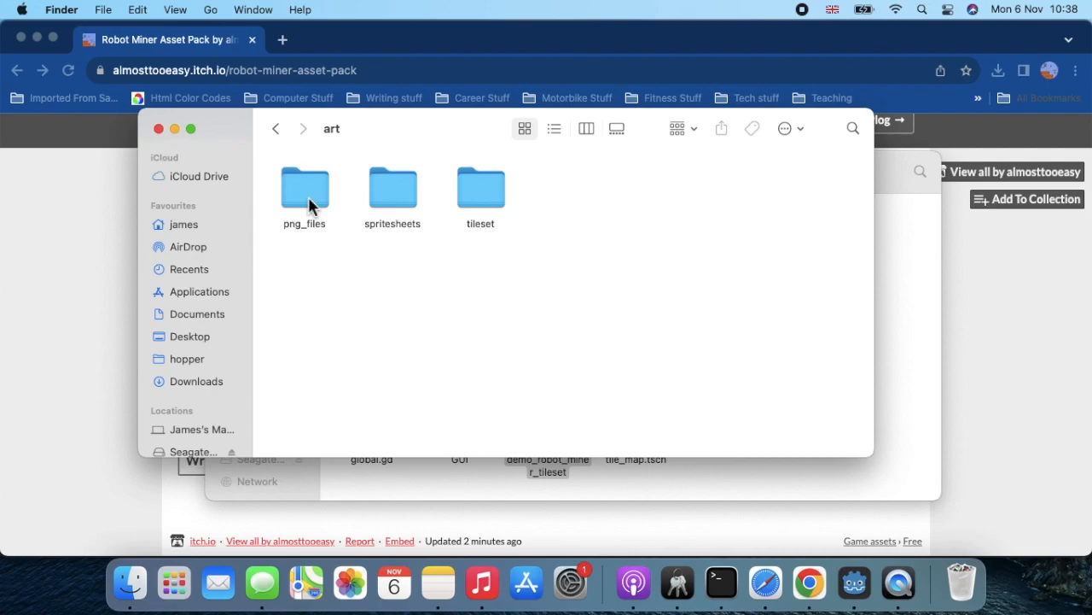
# Copy the tileset folder into the robot-miner project folder.
pyautogui.click(478, 192)
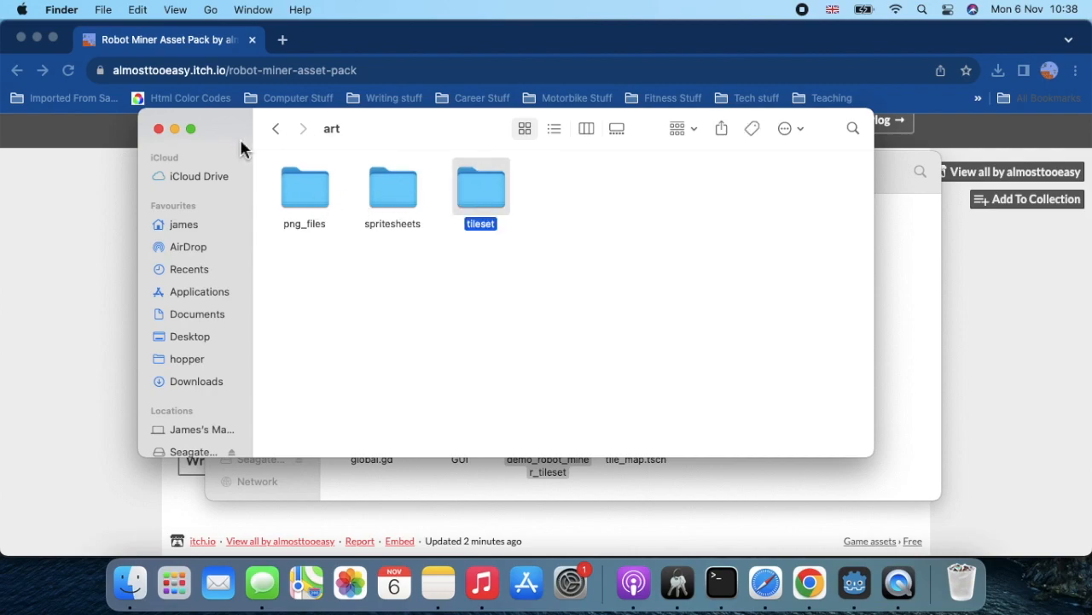
pyautogui.moveTo(232, 145); pyautogui.dragTo(172, 75)
pyautogui.click(425, 135)
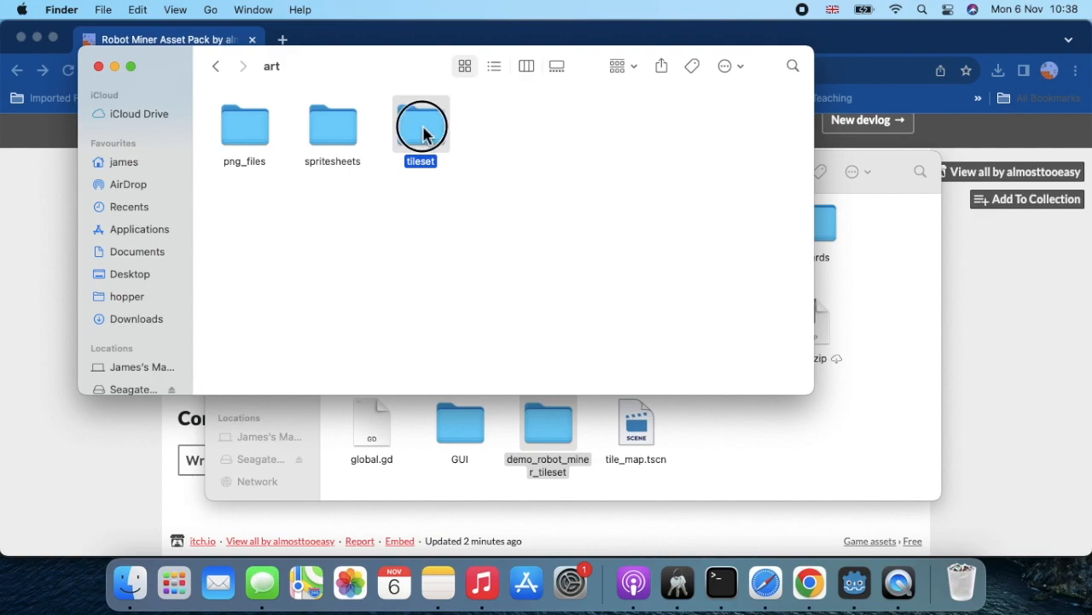
pyautogui.moveTo(424, 135); pyautogui.dragTo(715, 436)
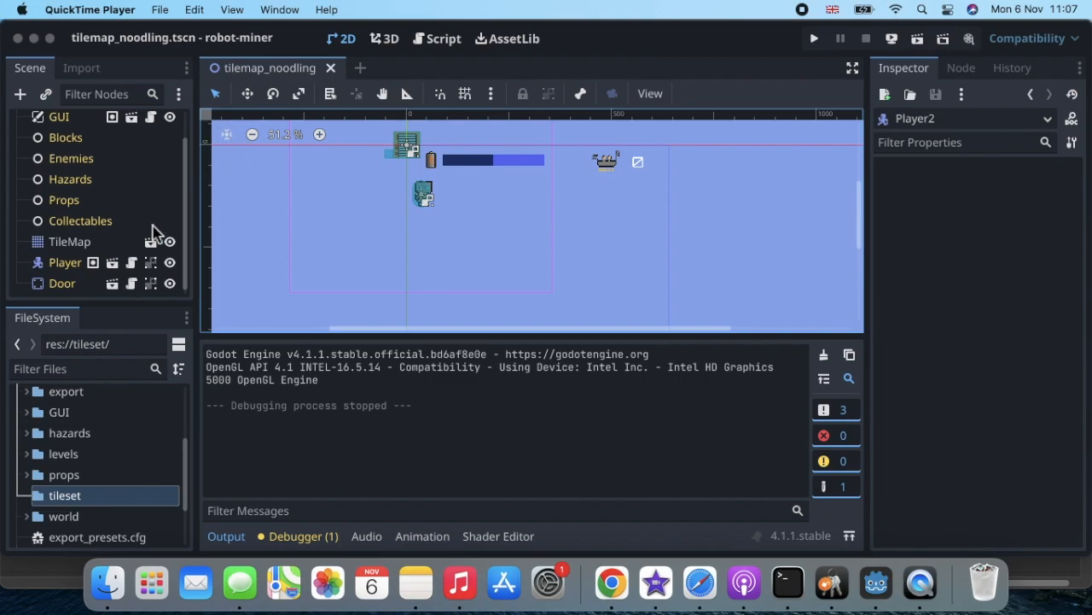
# Create a new inherited scene based on level_template.tscn.
pyautogui.scroll(1, 122, 237)
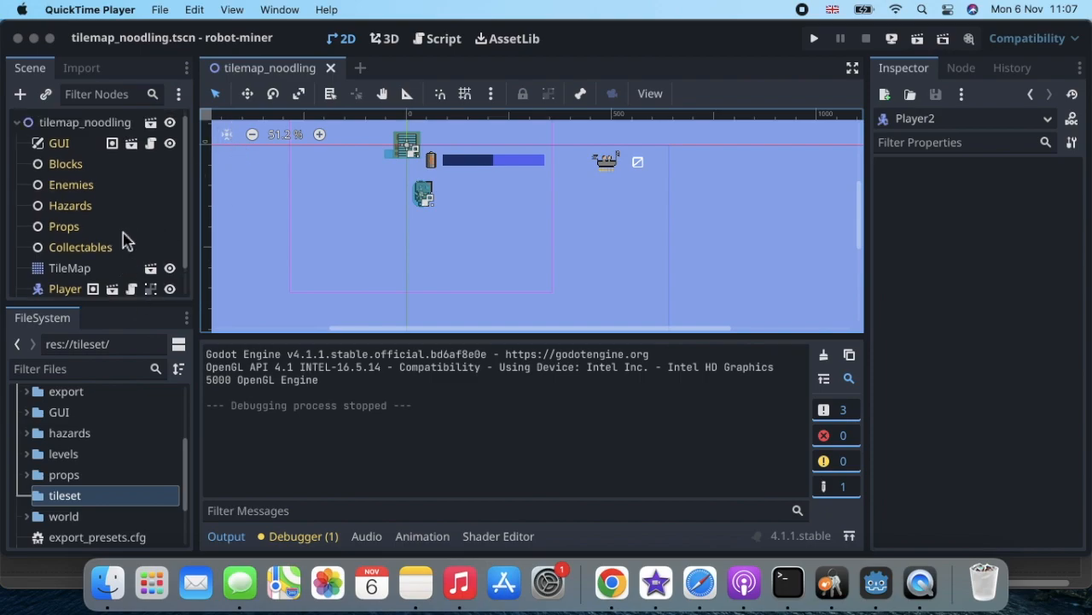
pyautogui.click(17, 126)
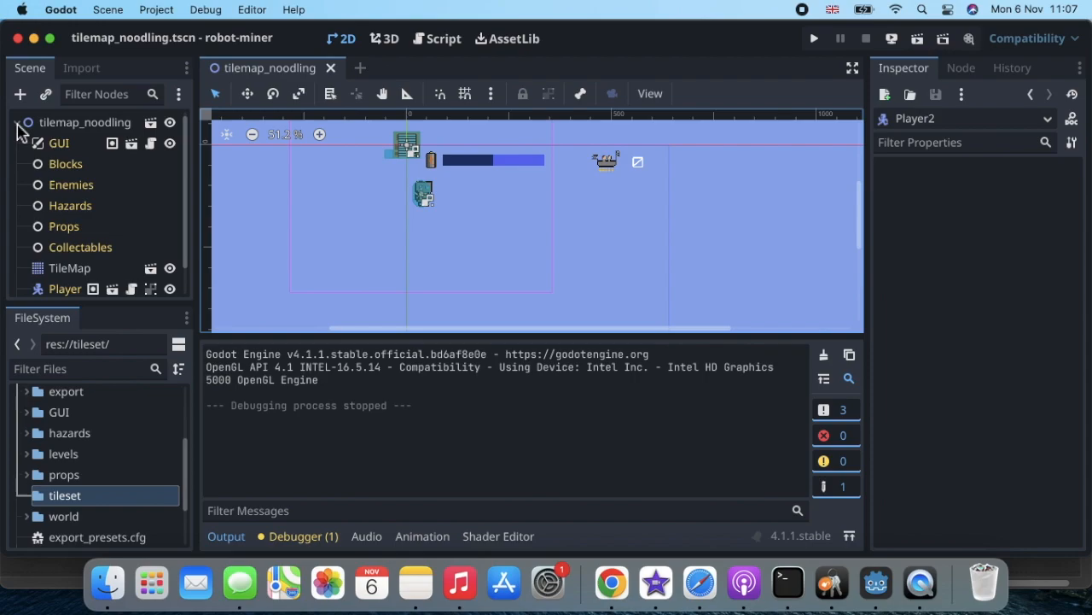
pyautogui.click(17, 123)
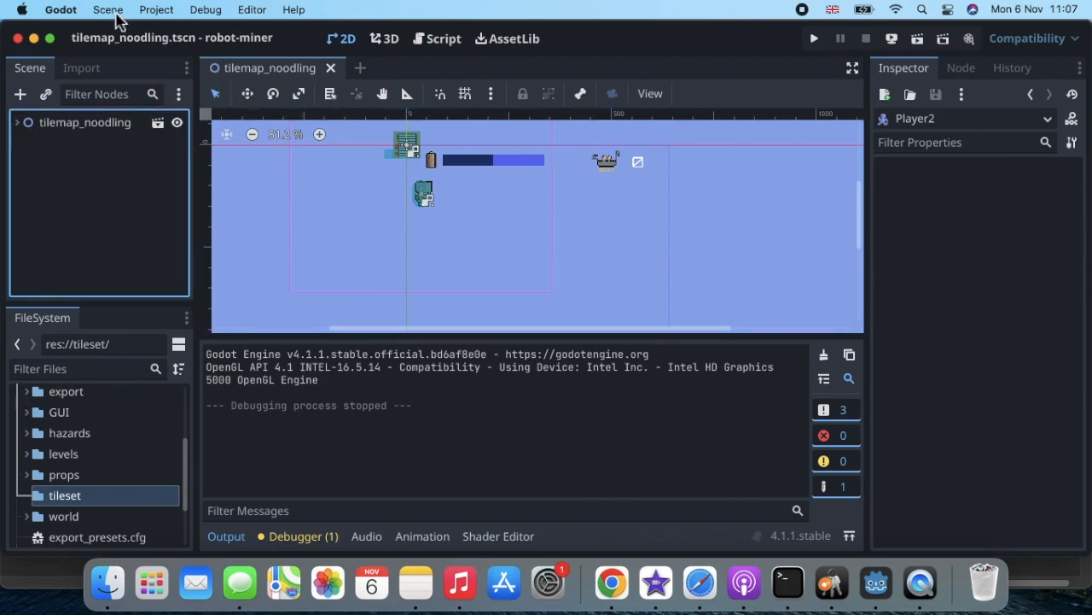
pyautogui.click(113, 11)
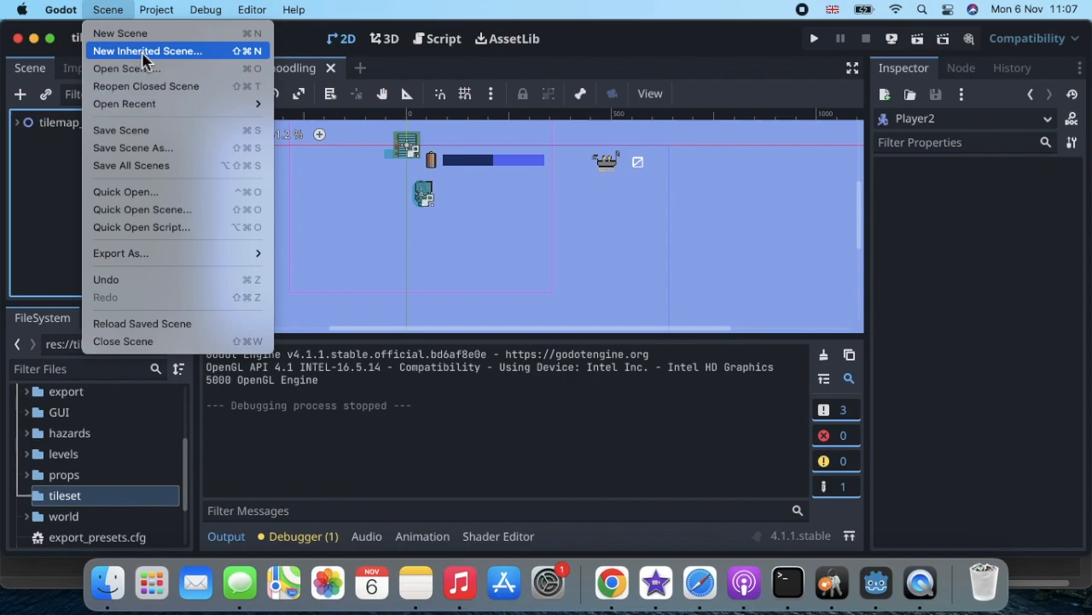
pyautogui.click(126, 50)
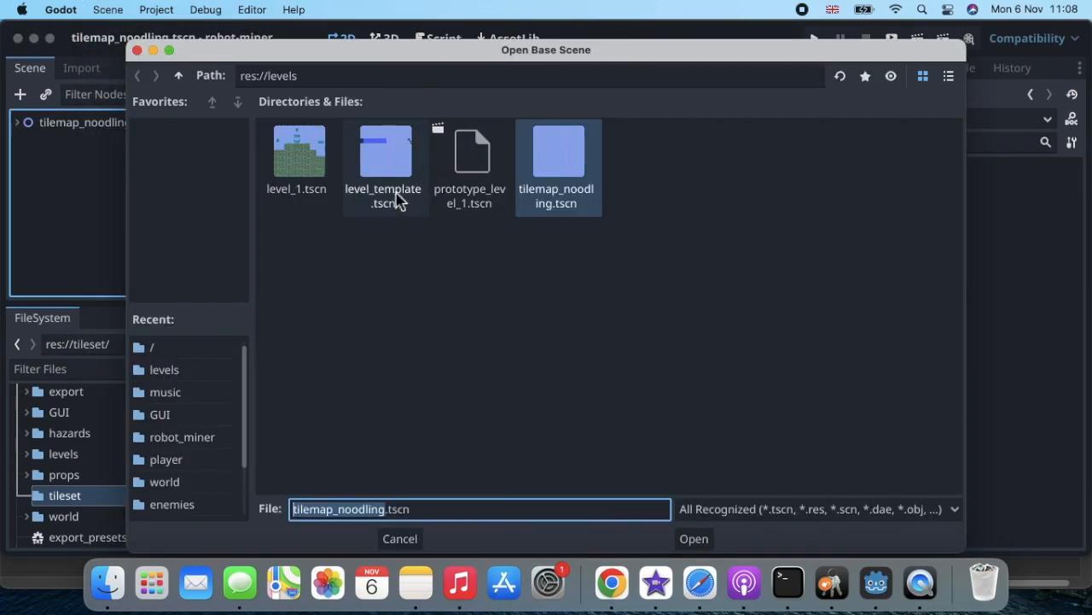
pyautogui.click(390, 165)
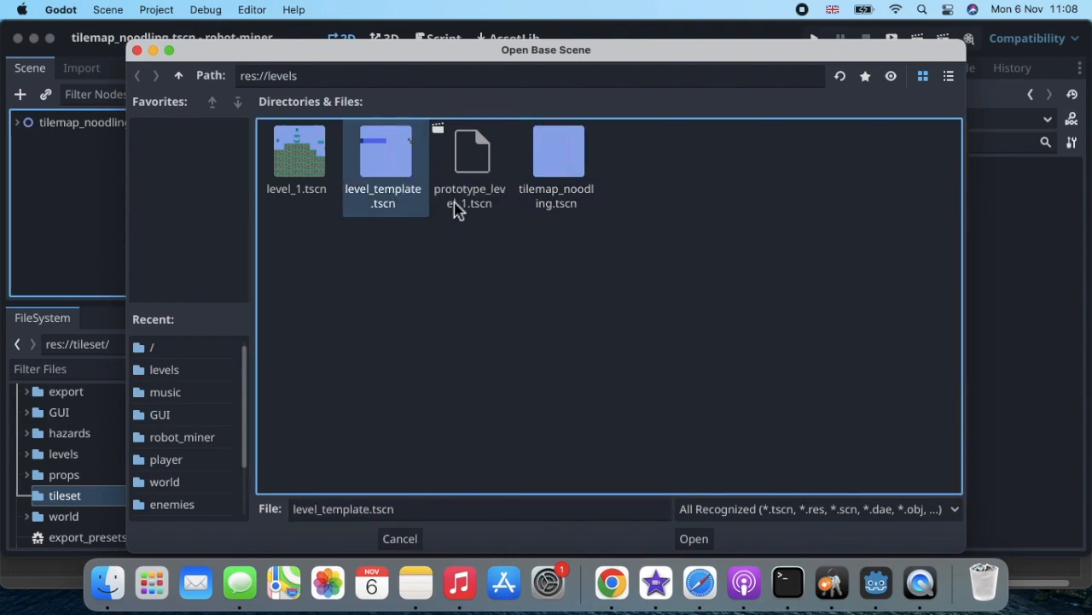
pyautogui.press('Return')
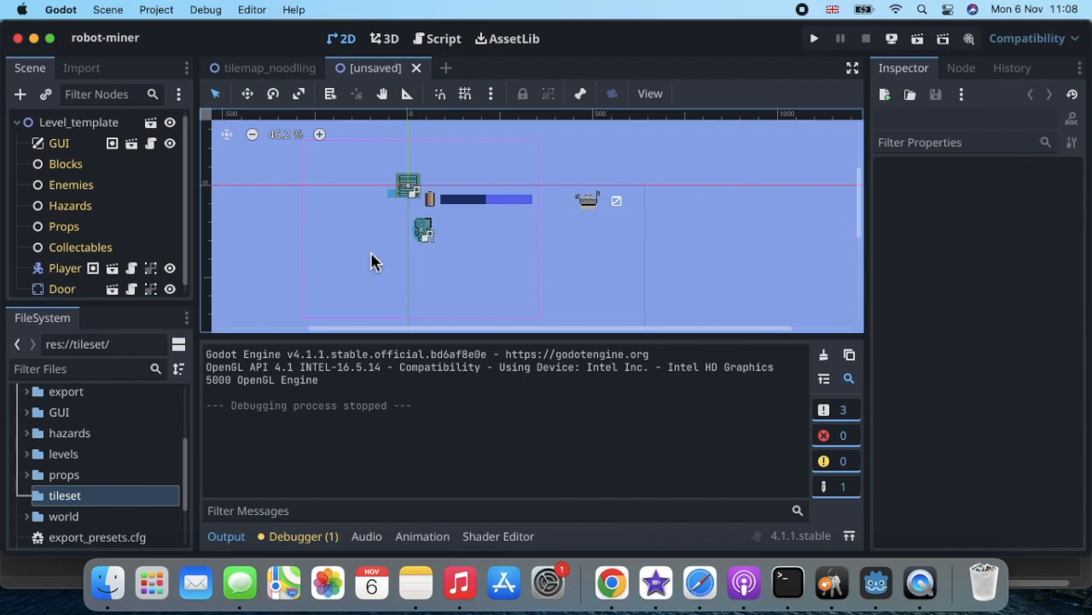
# Save the new scene as tilemap_demo.tscn in res://levels.
pyautogui.press('super+s')
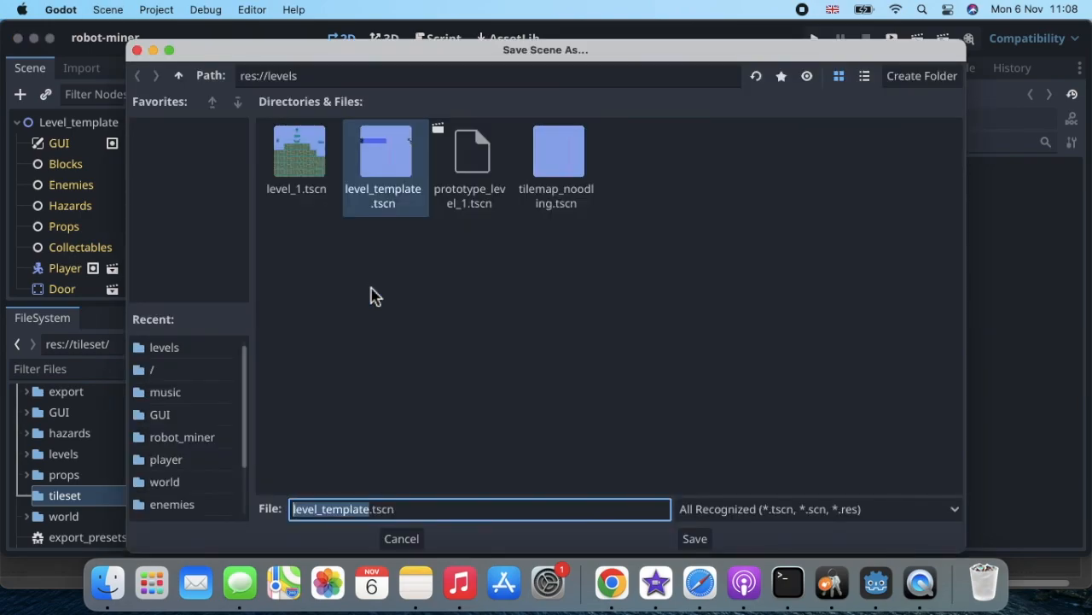
pyautogui.click(371, 512)
pyautogui.moveTo(371, 512); pyautogui.dragTo(291, 512)
pyautogui.write('tile')
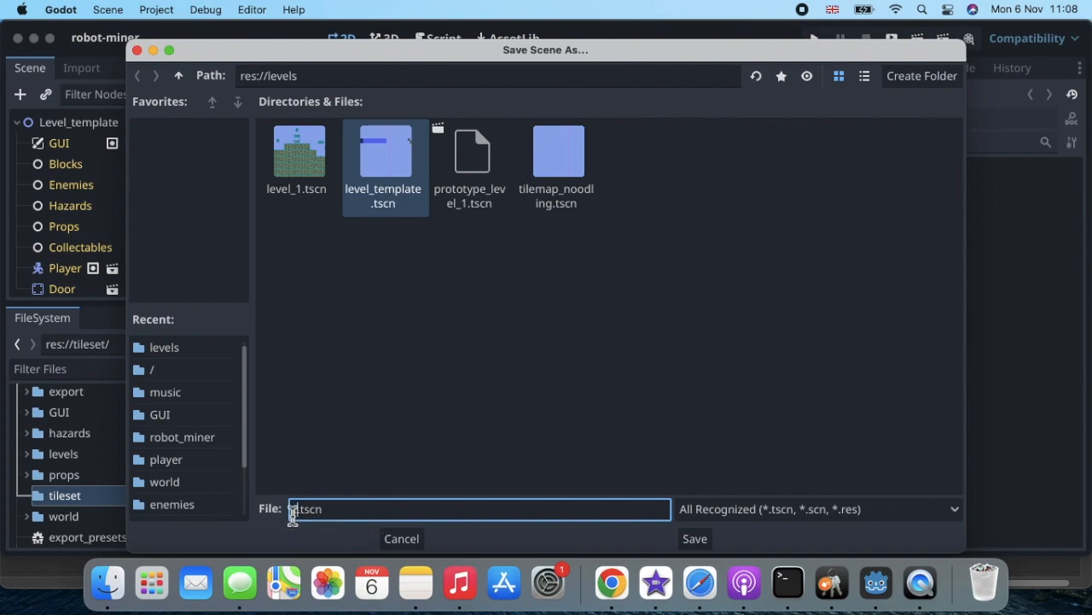
pyautogui.write('map_demo')
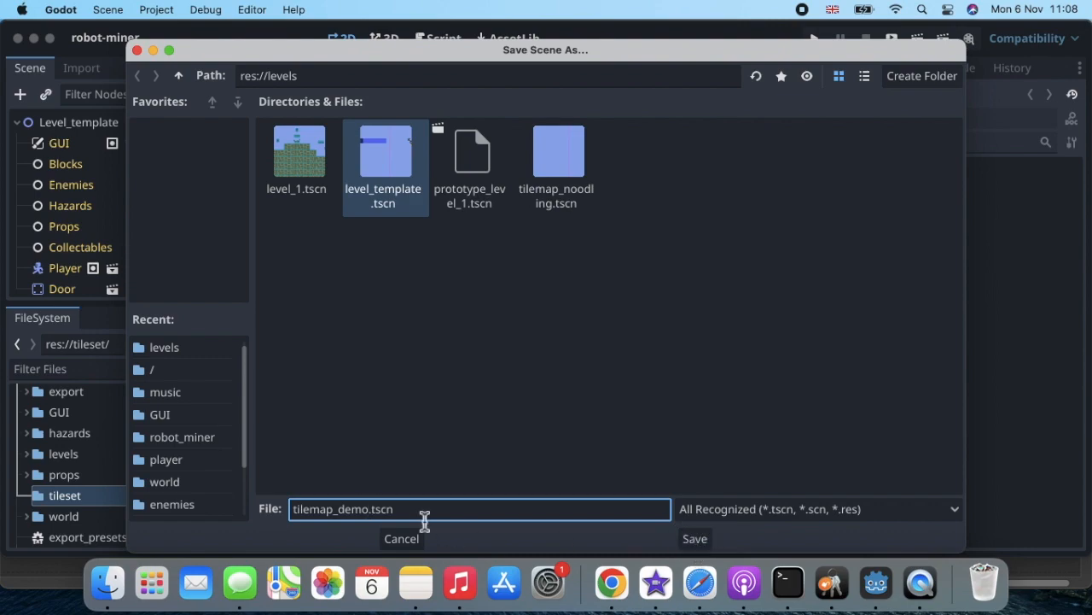
pyautogui.click(696, 541)
# Rename the Level_template root node to TilemapDemo.
pyautogui.scroll(-3, 529, 282)
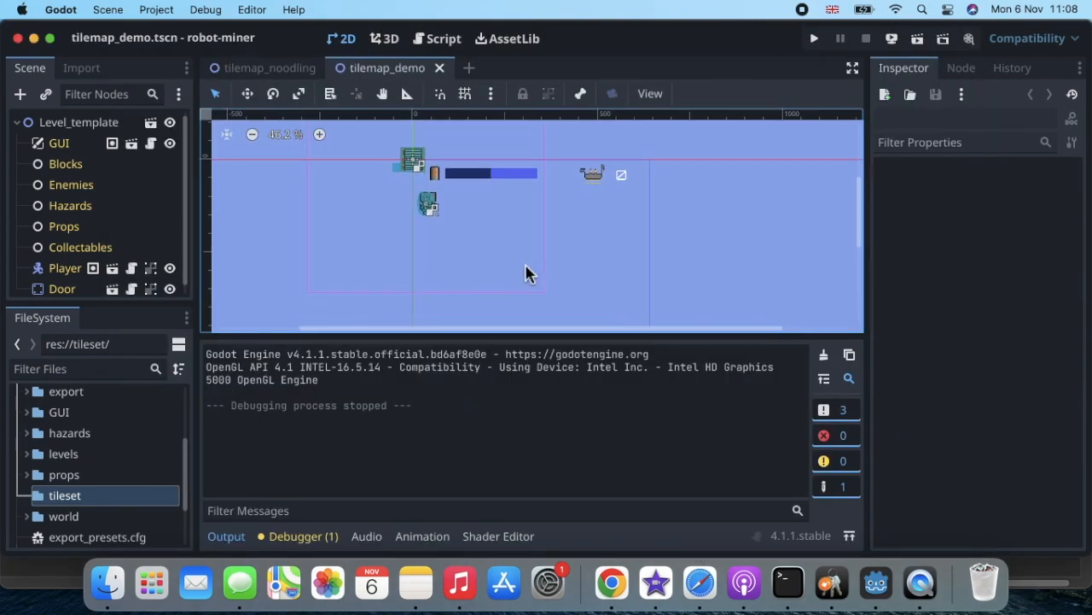
pyautogui.scroll(-1, 132, 224)
pyautogui.scroll(1, 132, 224)
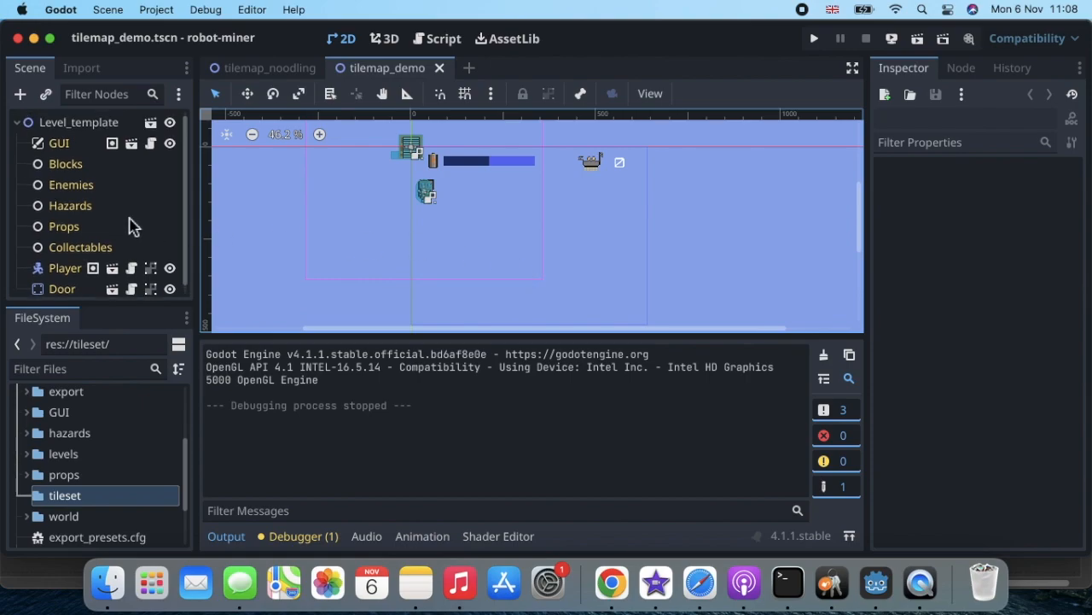
pyautogui.click(106, 125)
pyautogui.click(106, 124)
pyautogui.write('T')
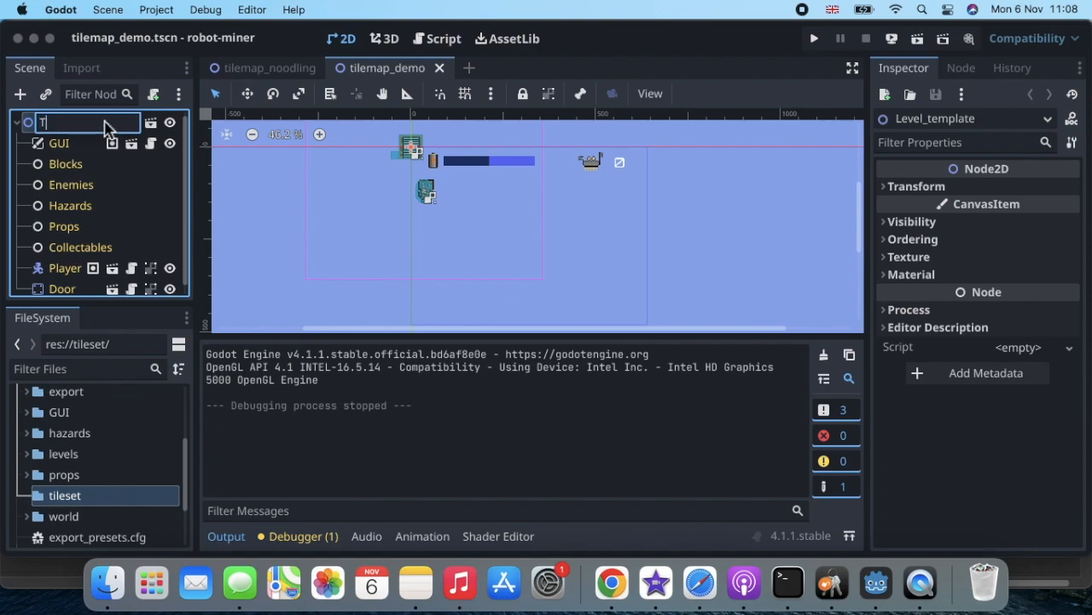
pyautogui.write('ilemapDemo')
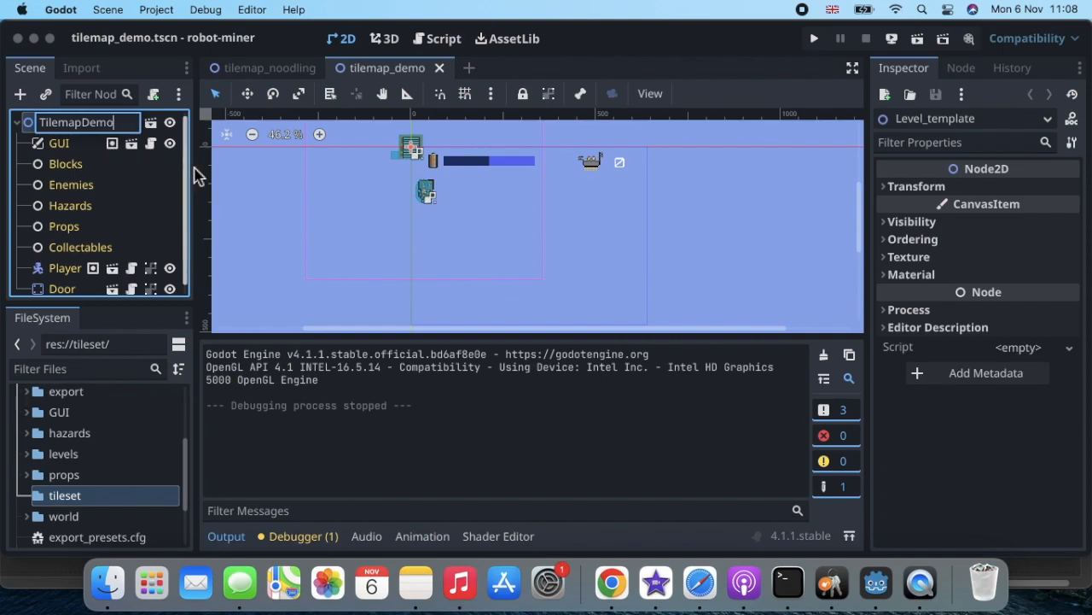
pyautogui.click(230, 183)
pyautogui.click(95, 126)
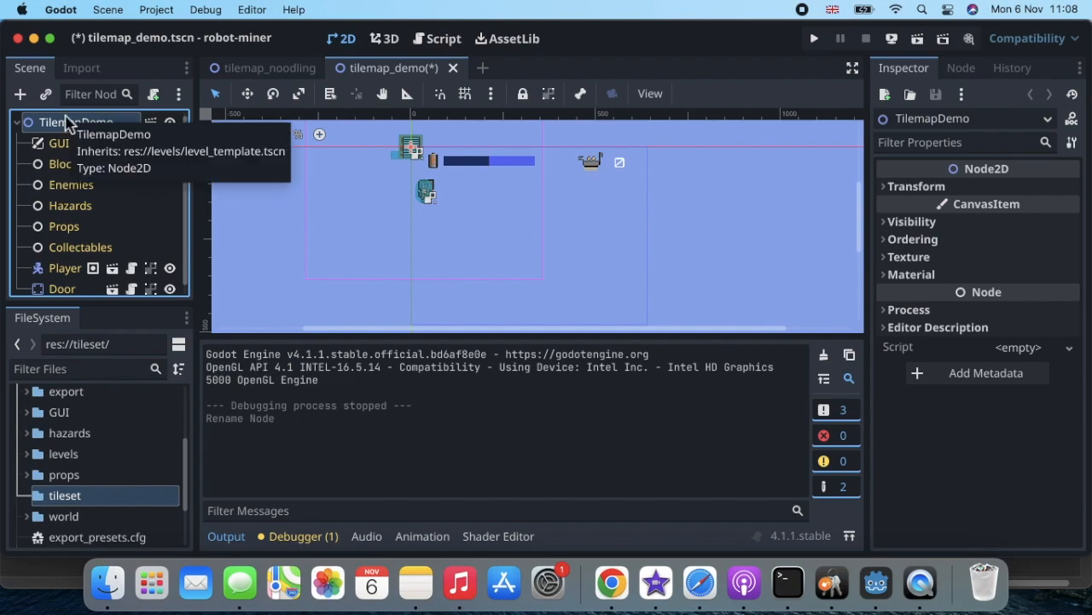
# Add a TileMap child node, found by searching 'tilemap'.
pyautogui.click(24, 98)
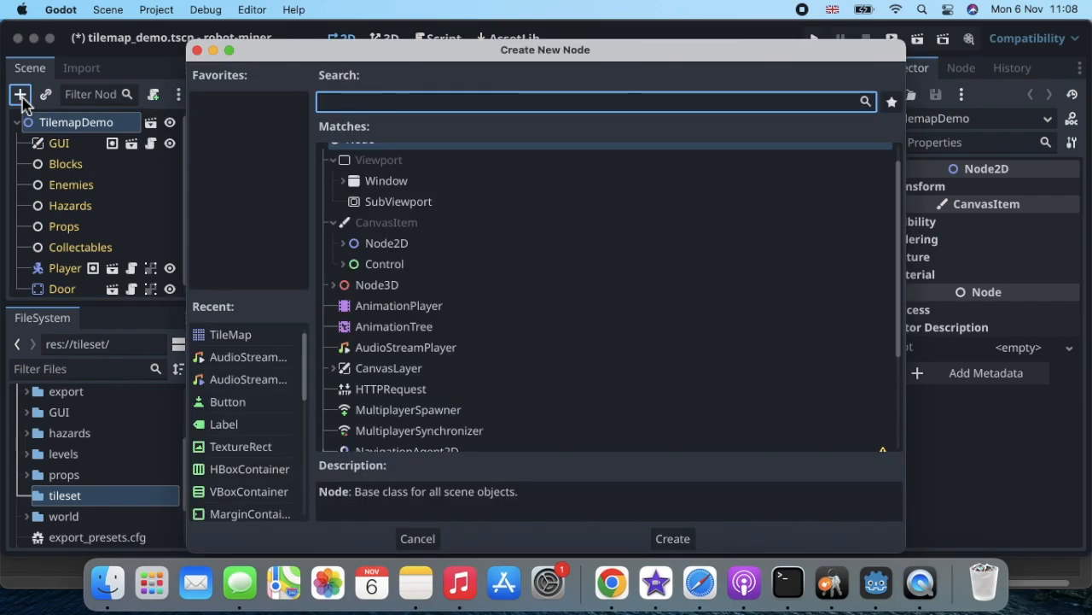
pyautogui.write('tile')
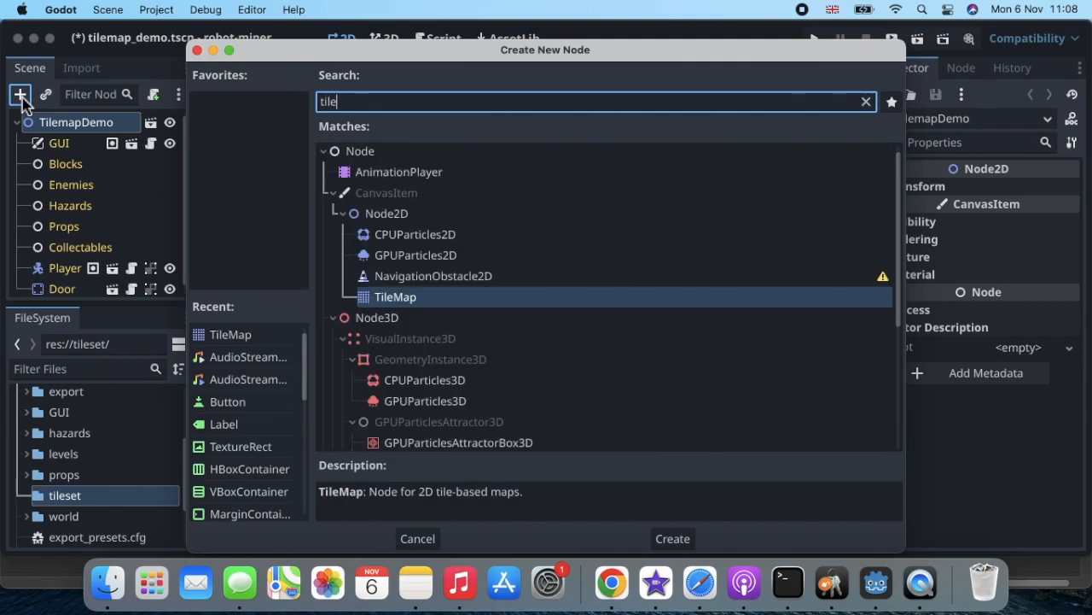
pyautogui.write('map')
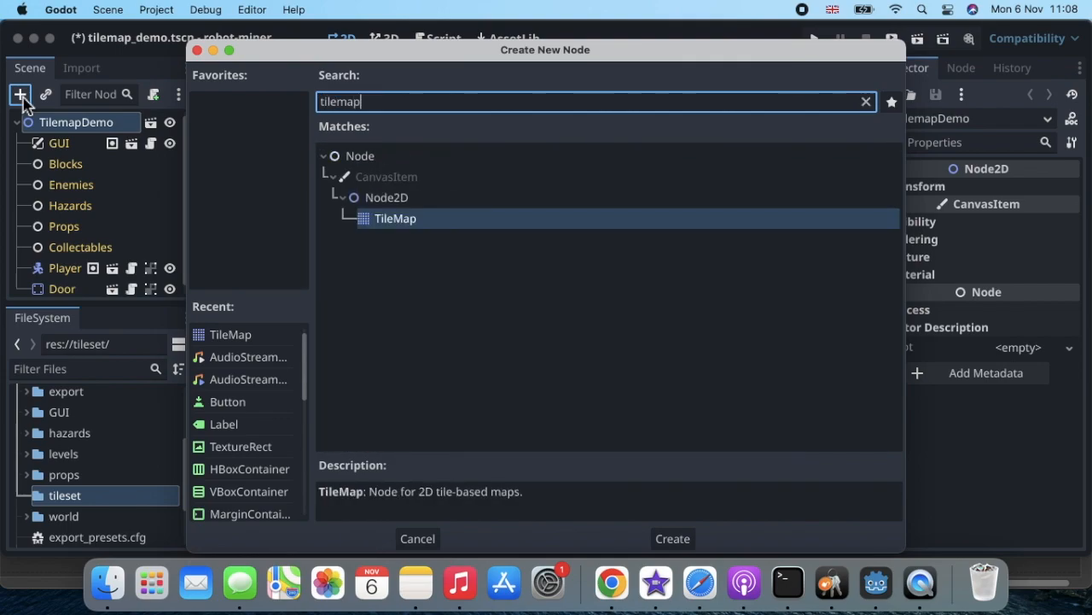
pyautogui.doubleClick(407, 222)
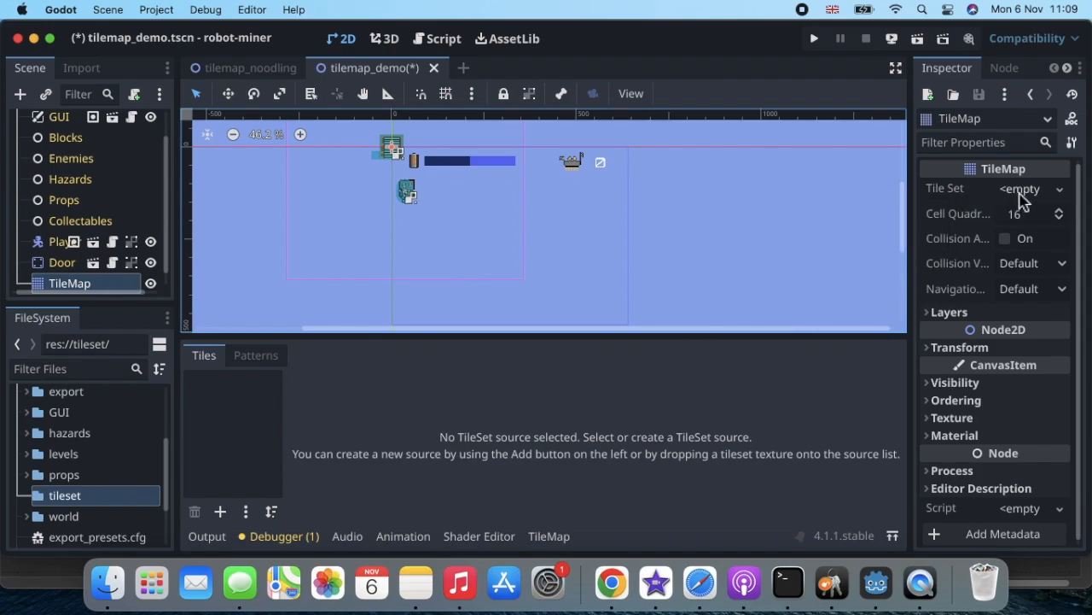
# Give the TileMap a new TileSet with 64 × 64 px tiles.
pyautogui.click(1061, 191)
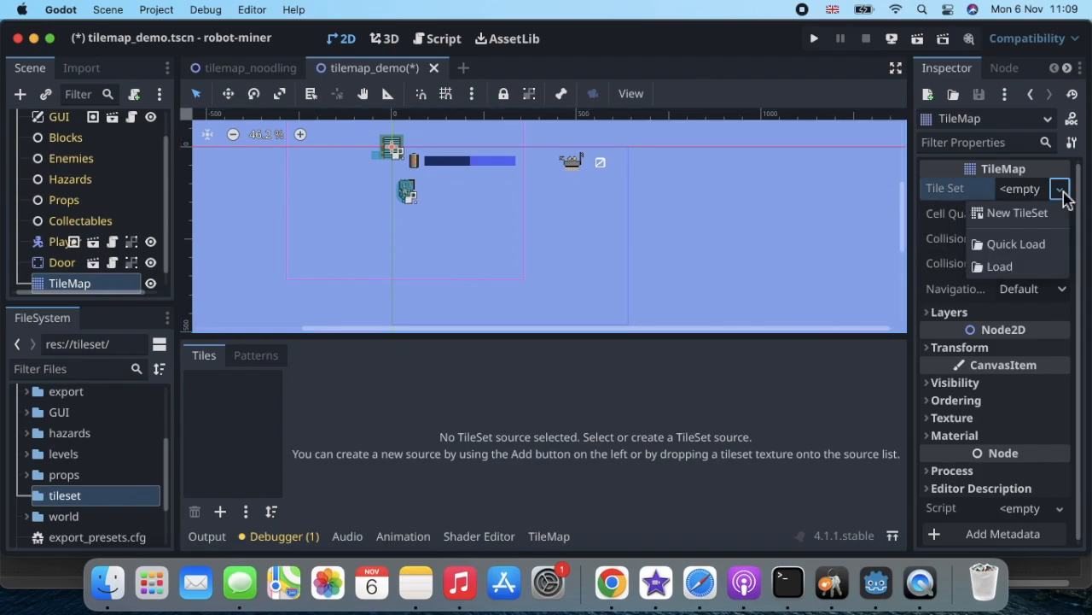
pyautogui.click(1023, 214)
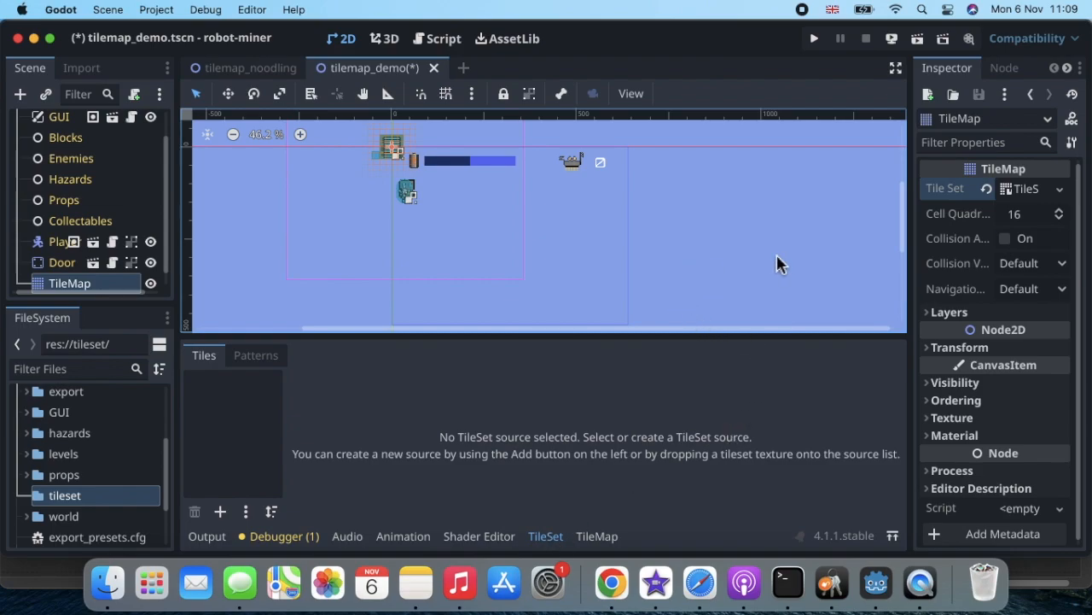
pyautogui.click(1028, 190)
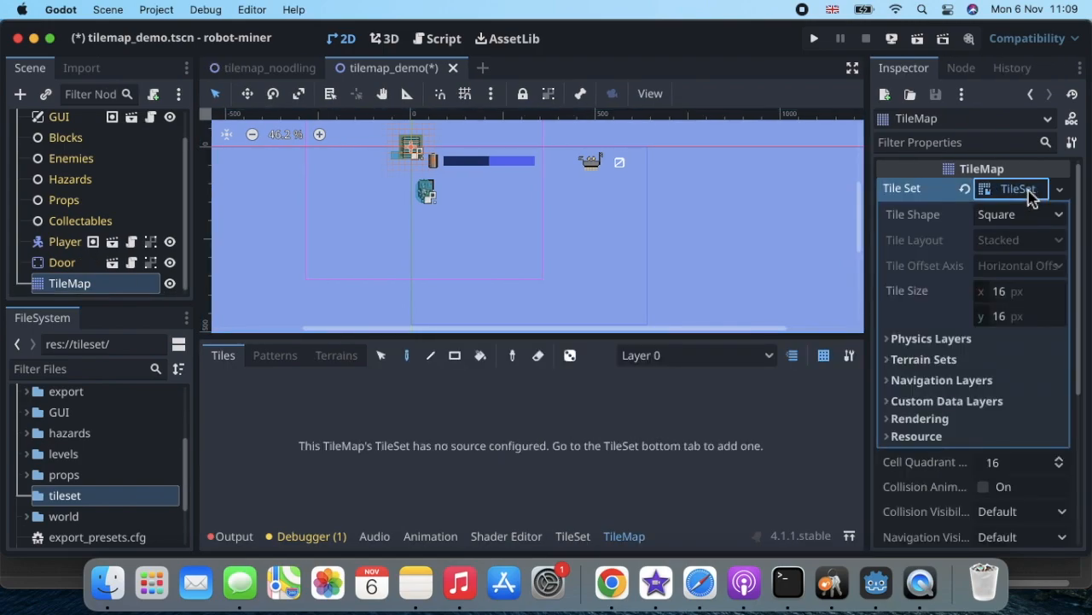
pyautogui.click(1015, 293)
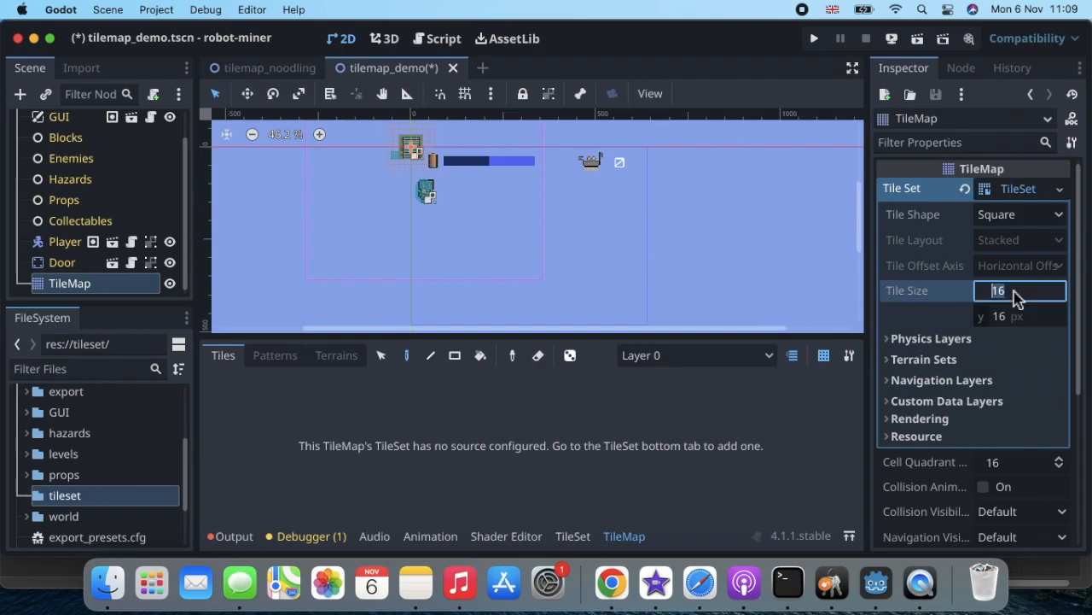
pyautogui.write('64')
pyautogui.click(1009, 318)
pyautogui.write('64')
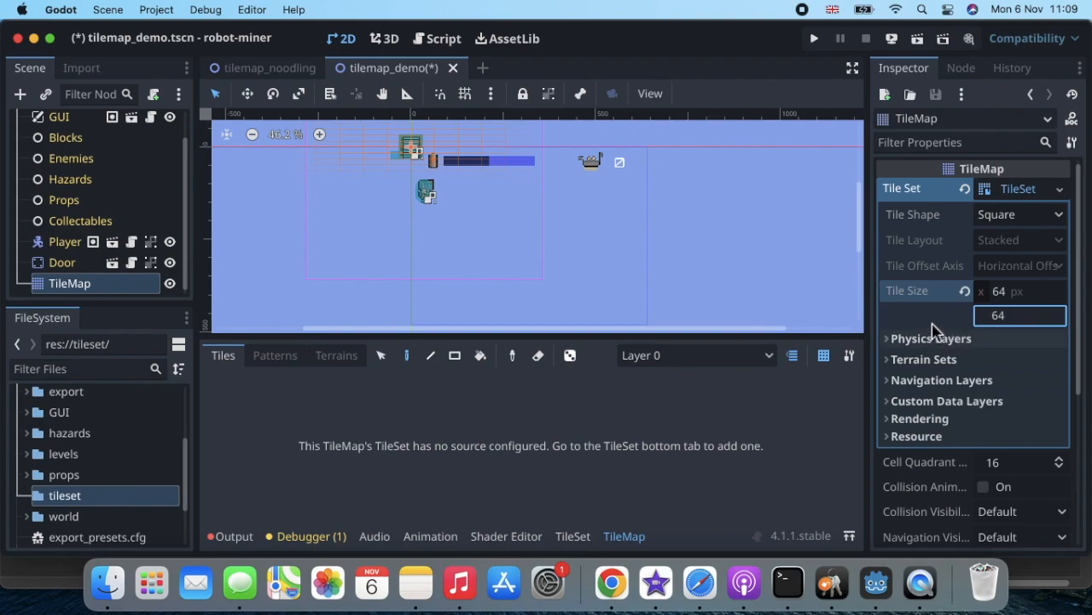
# Expand the TileSet's Physics Layers section.
pyautogui.click(988, 342)
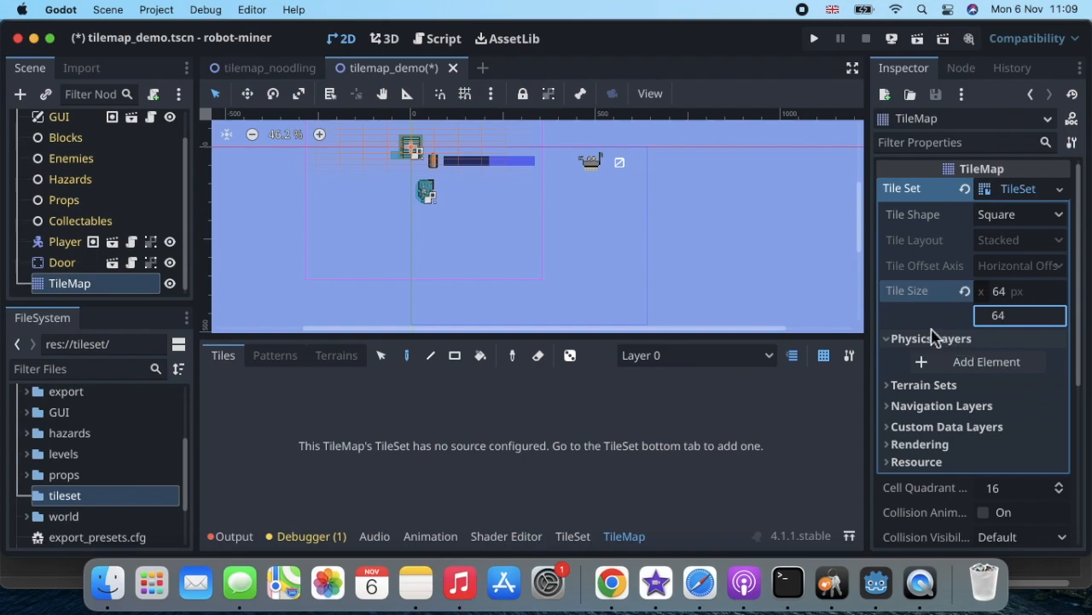
pyautogui.click(889, 341)
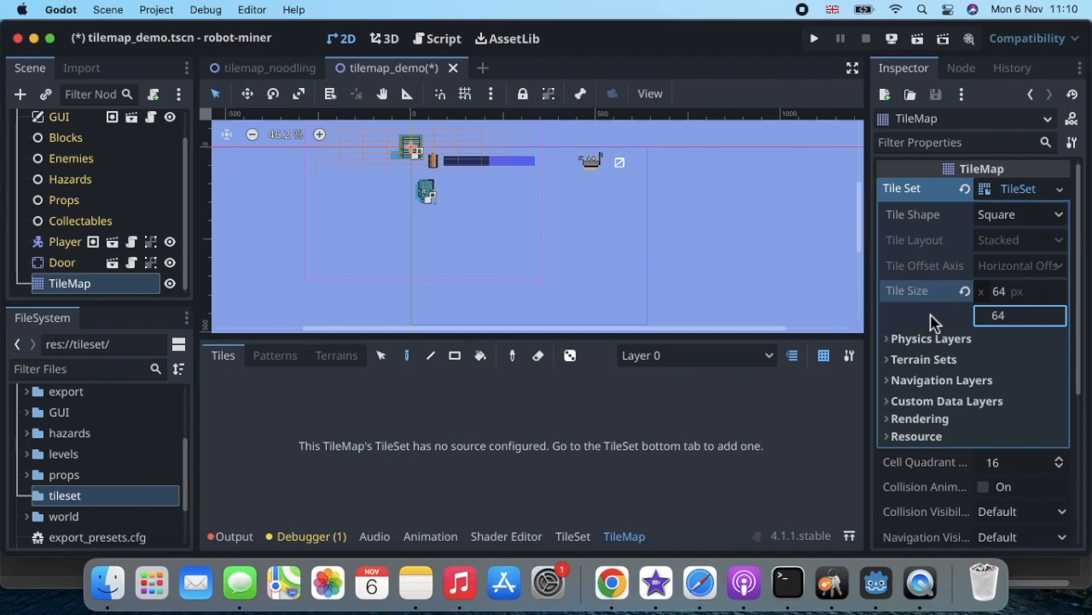
pyautogui.click(891, 339)
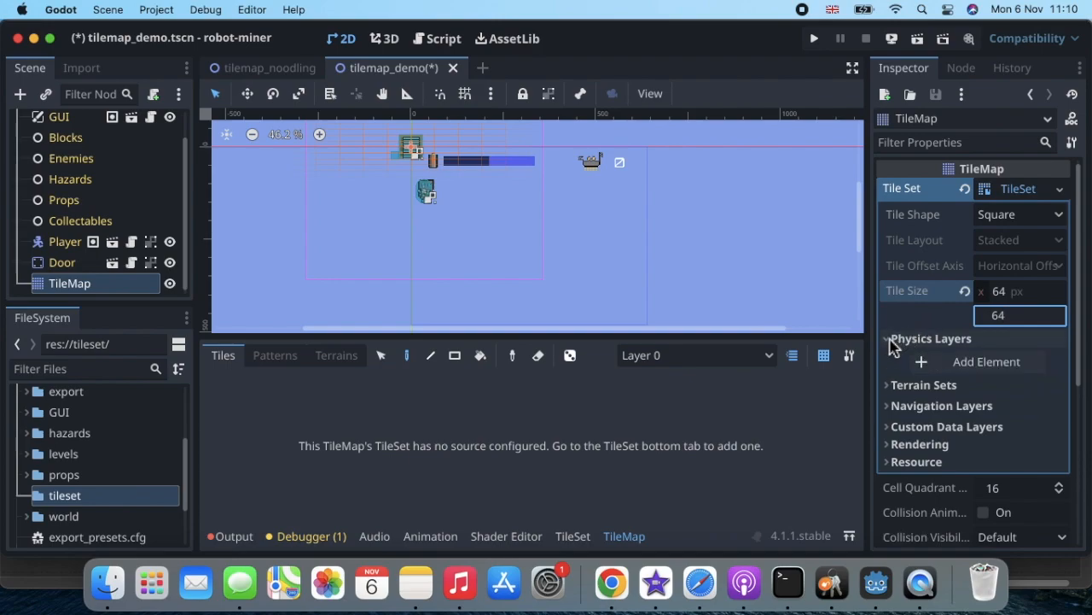
# Add a physics layer on collision layer 2 only, masking layers 1 and 4.
pyautogui.click(930, 363)
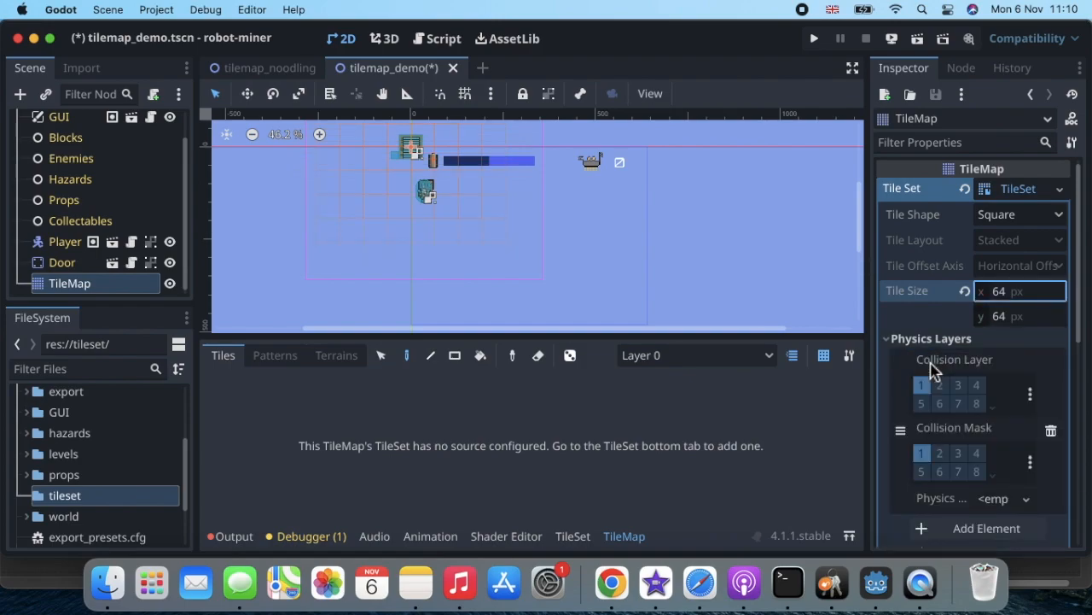
pyautogui.click(922, 385)
pyautogui.click(940, 386)
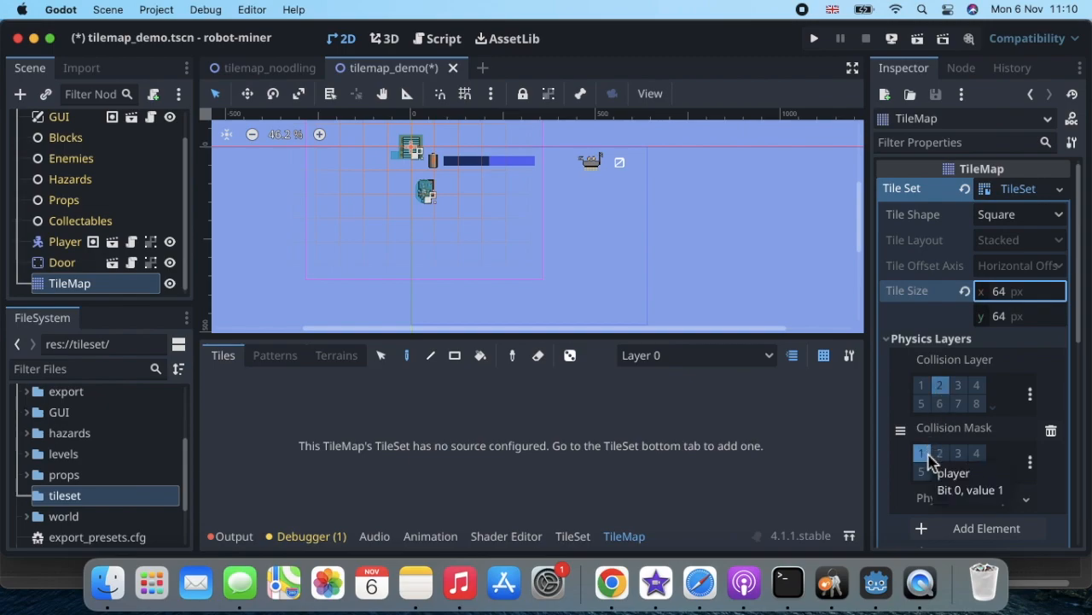
pyautogui.click(978, 453)
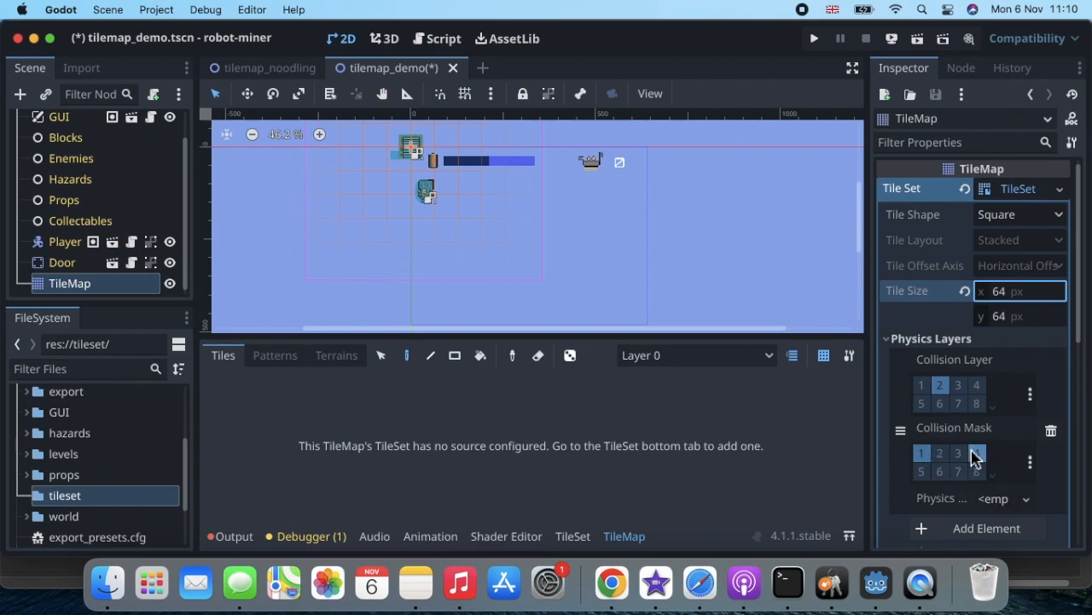
pyautogui.click(889, 339)
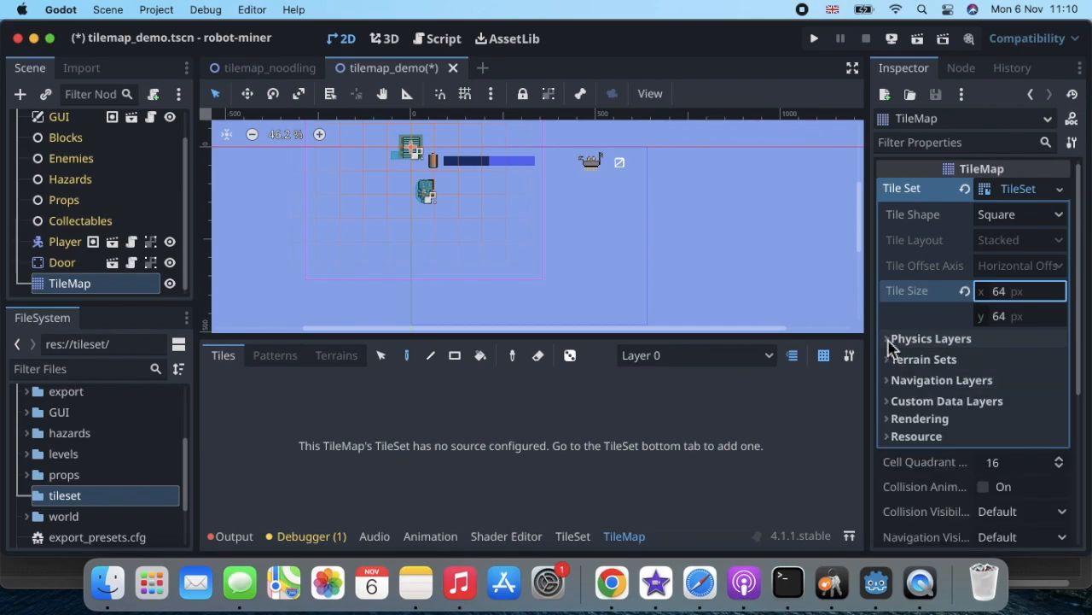
pyautogui.click(889, 341)
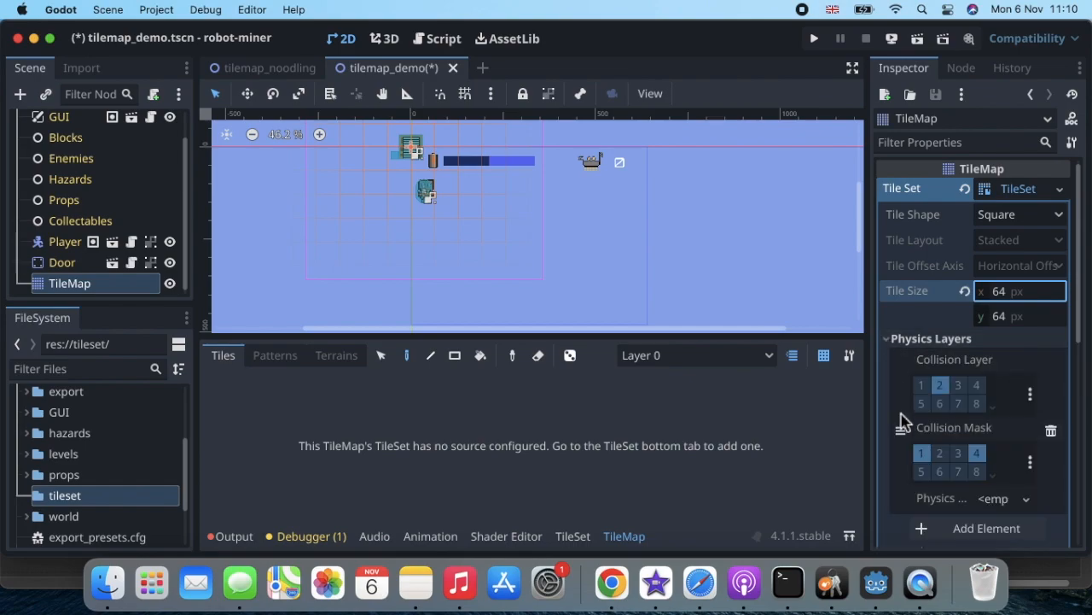
pyautogui.click(890, 339)
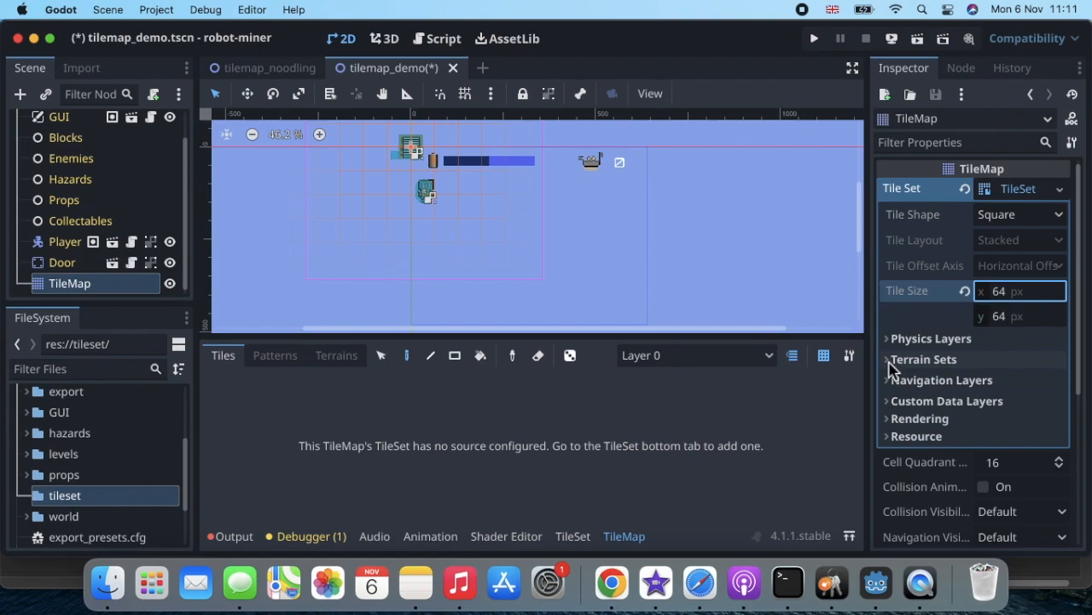
# Add a terrain set in Match Corners and Sides mode and expand its Terrains list.
pyautogui.click(892, 368)
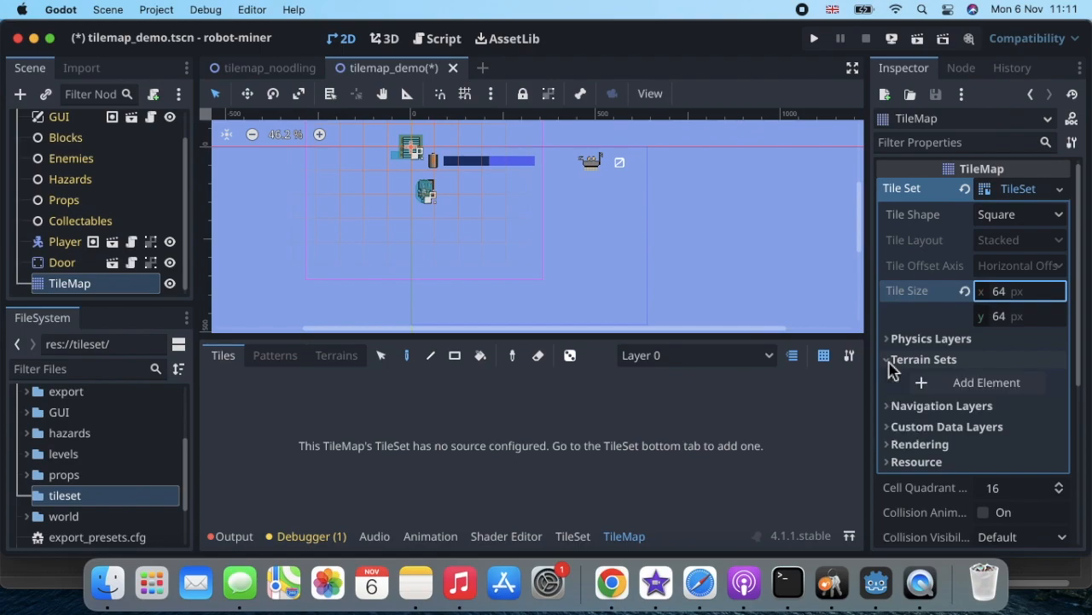
pyautogui.click(952, 386)
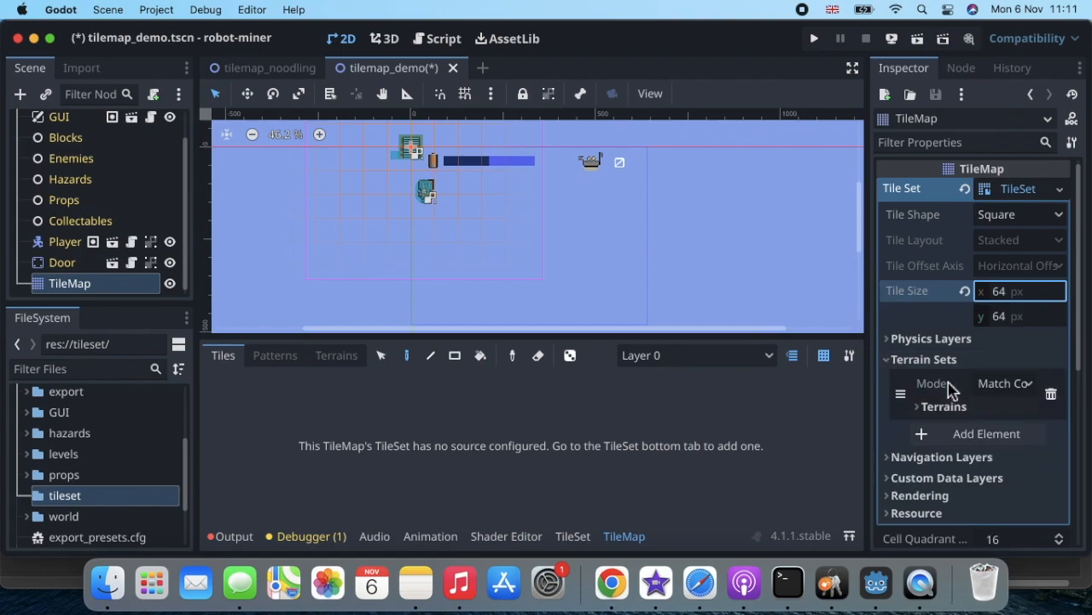
pyautogui.click(1010, 386)
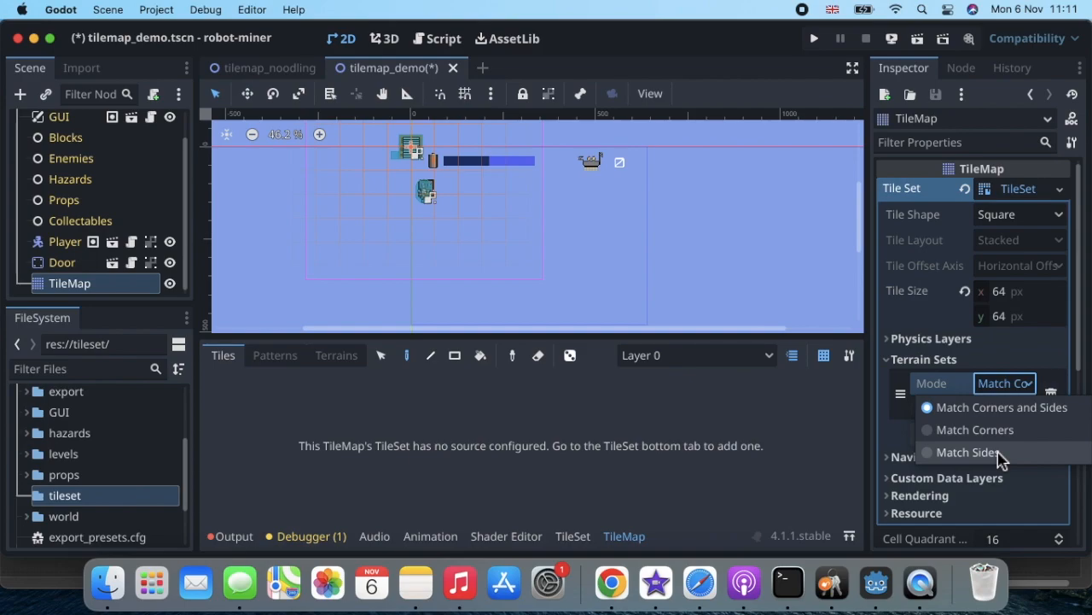
pyautogui.click(1004, 385)
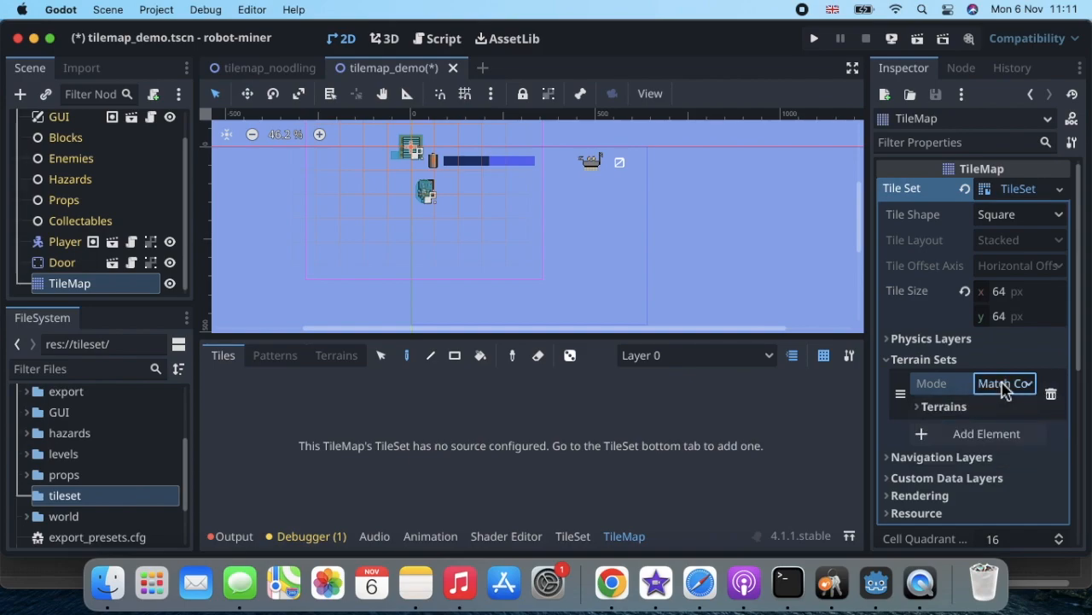
pyautogui.click(919, 410)
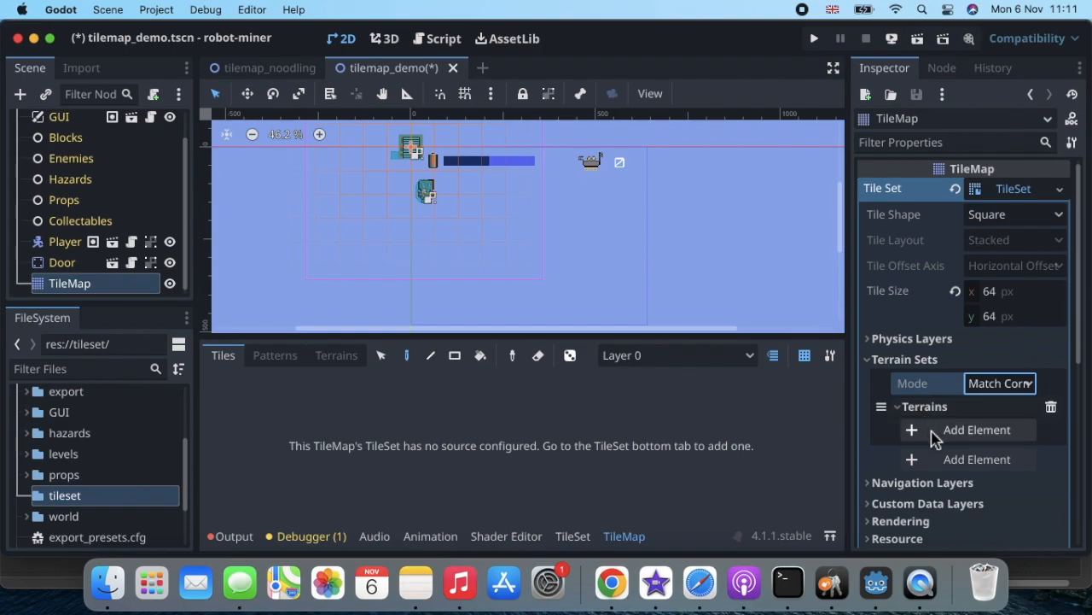
# Add a terrain to the terrain set and name it 'ground'.
pyautogui.click(935, 434)
pyautogui.click(976, 431)
pyautogui.doubleClick(976, 432)
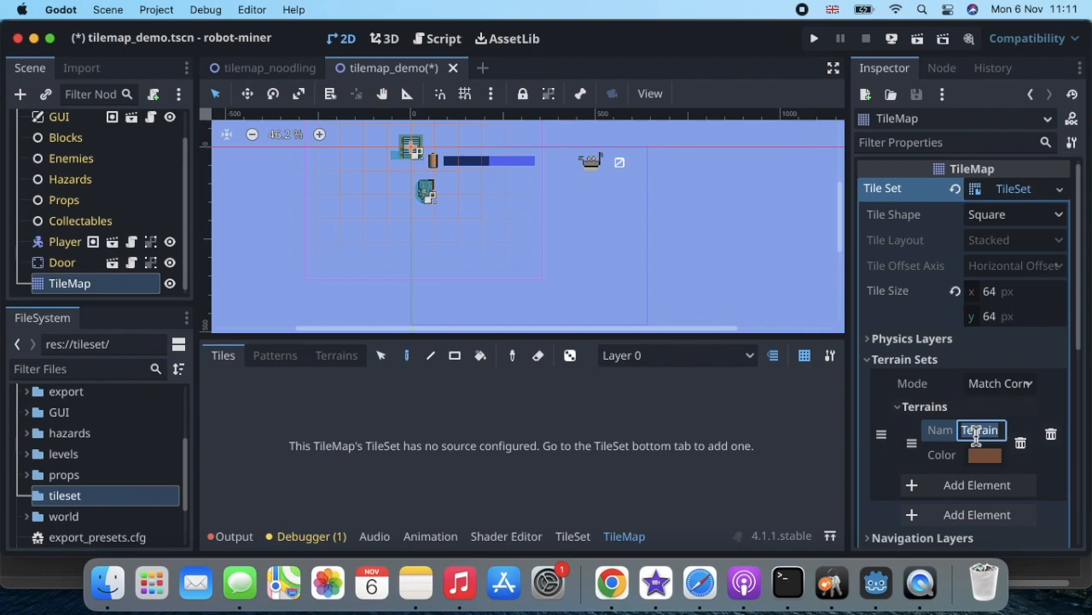
pyautogui.write('ground 0')
pyautogui.press('BackSpace')
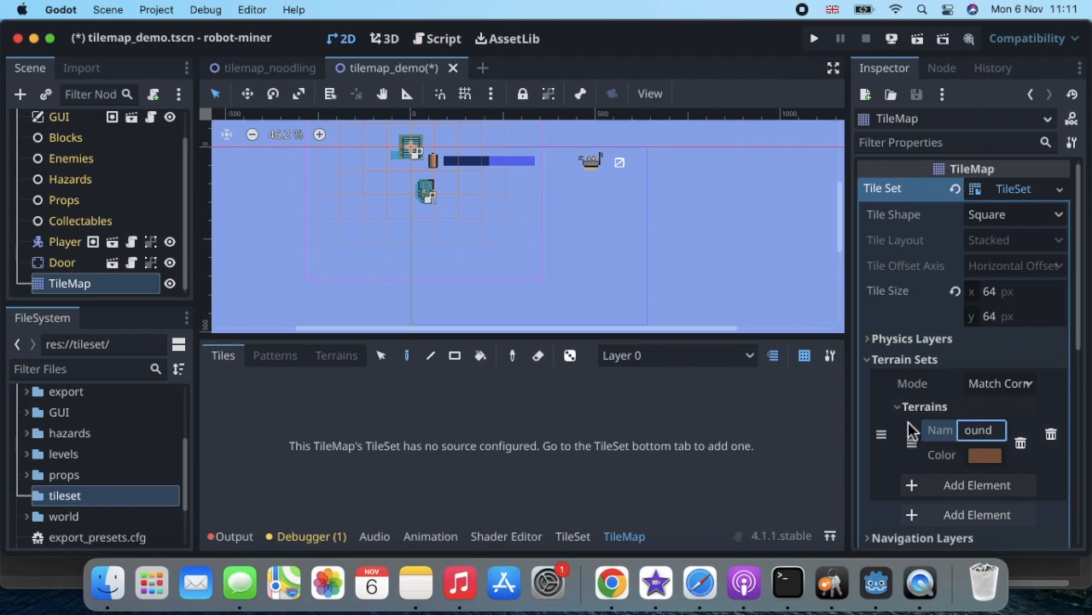
pyautogui.moveTo(986, 463)
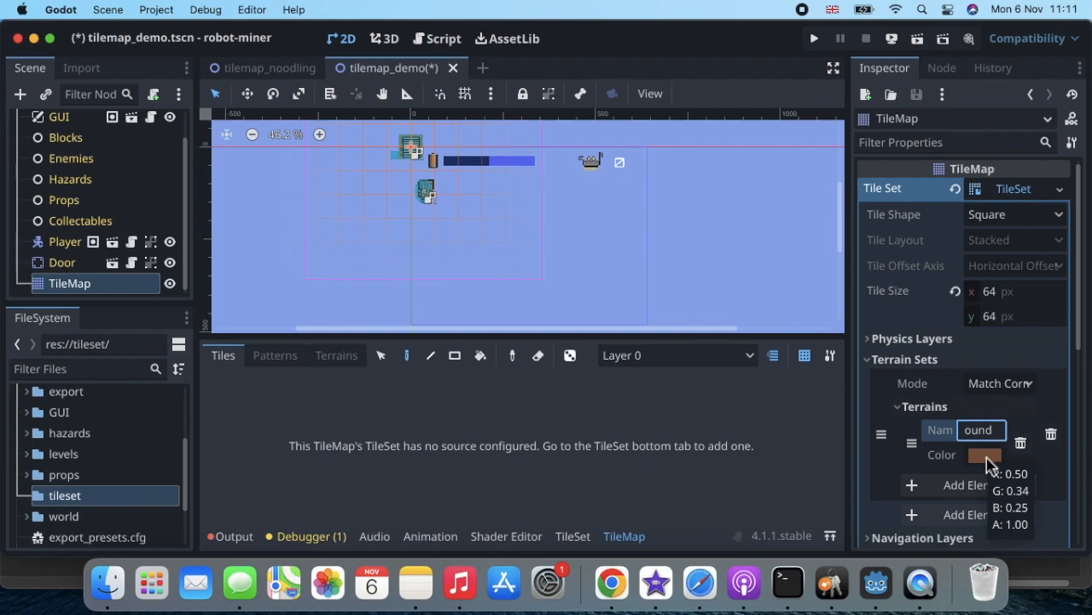
# Set the ground terrain colour to green 68d663, then collapse Terrain Sets.
pyautogui.click(984, 455)
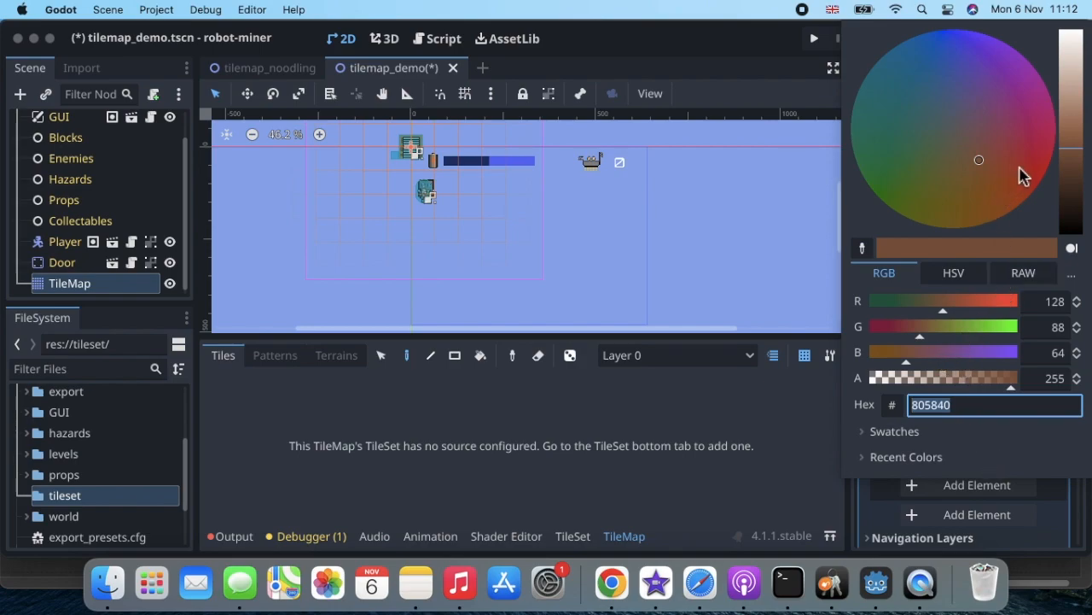
pyautogui.click(1007, 303)
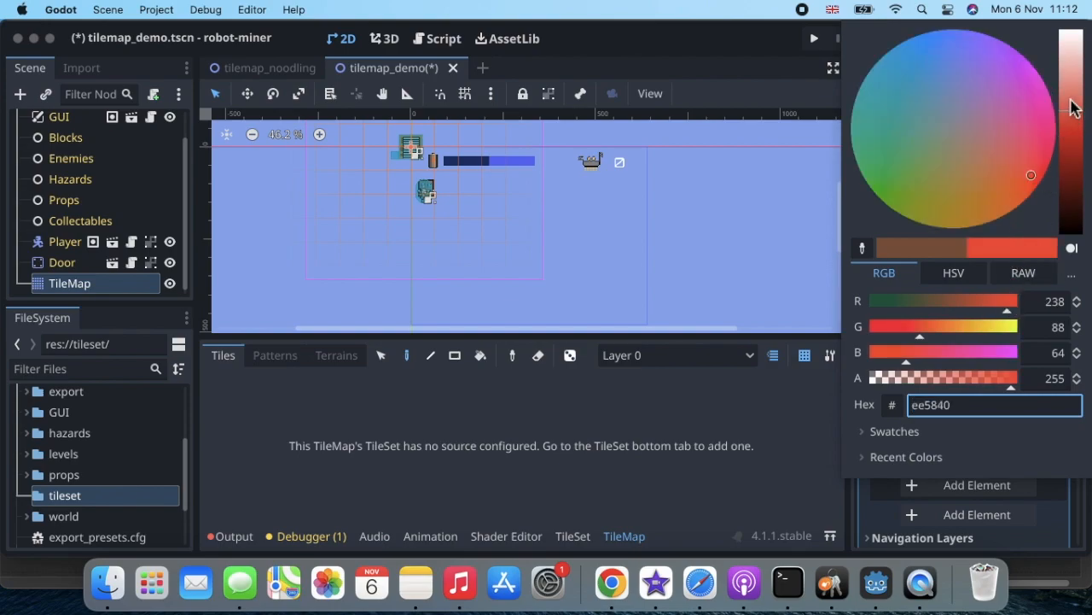
pyautogui.click(1074, 104)
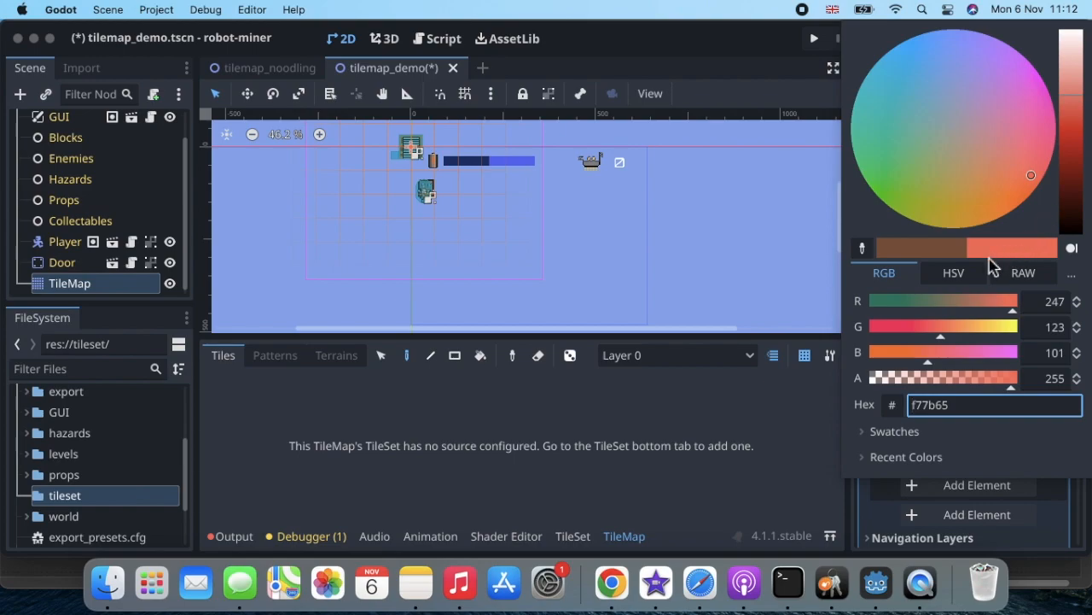
pyautogui.click(987, 306)
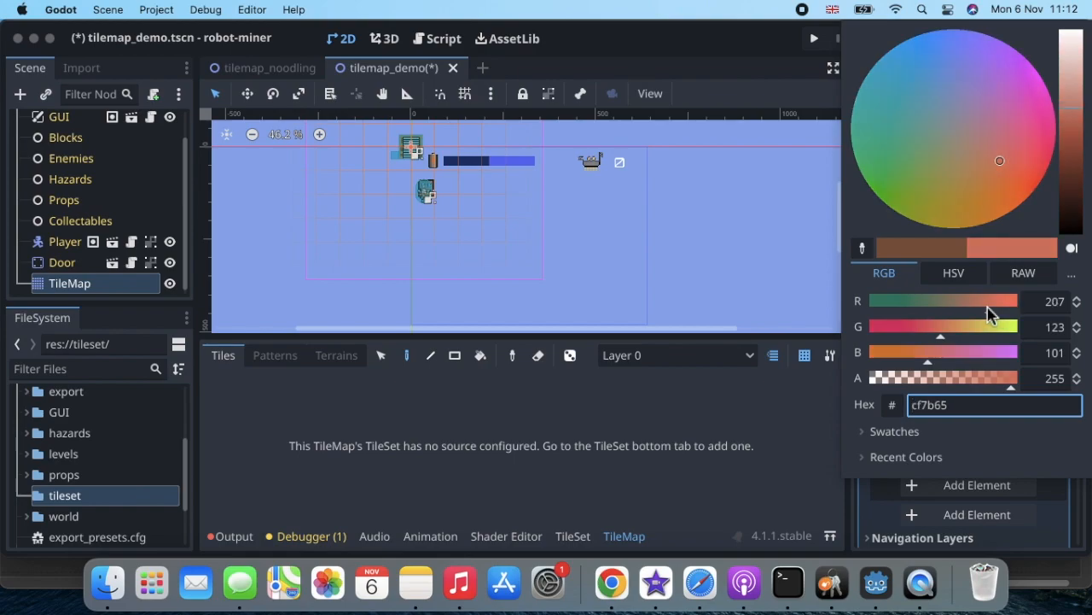
pyautogui.click(985, 309)
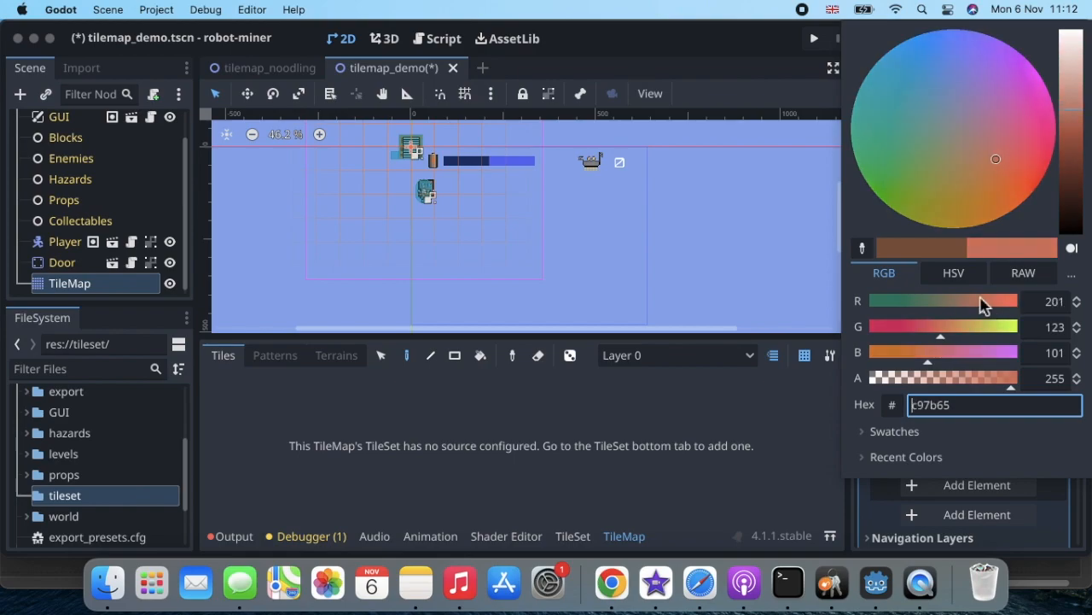
pyautogui.click(884, 163)
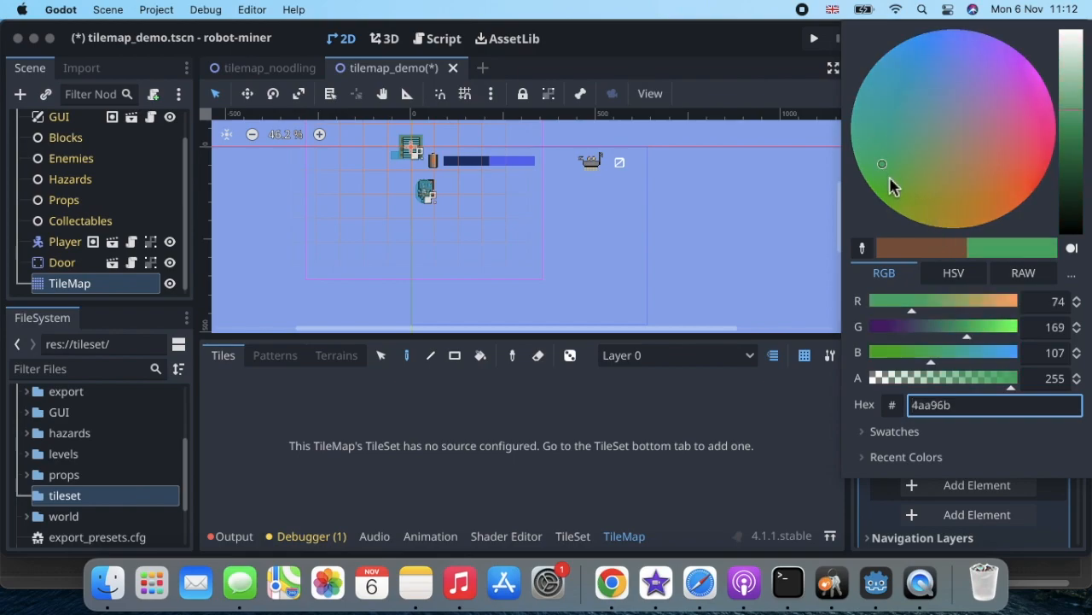
pyautogui.click(885, 181)
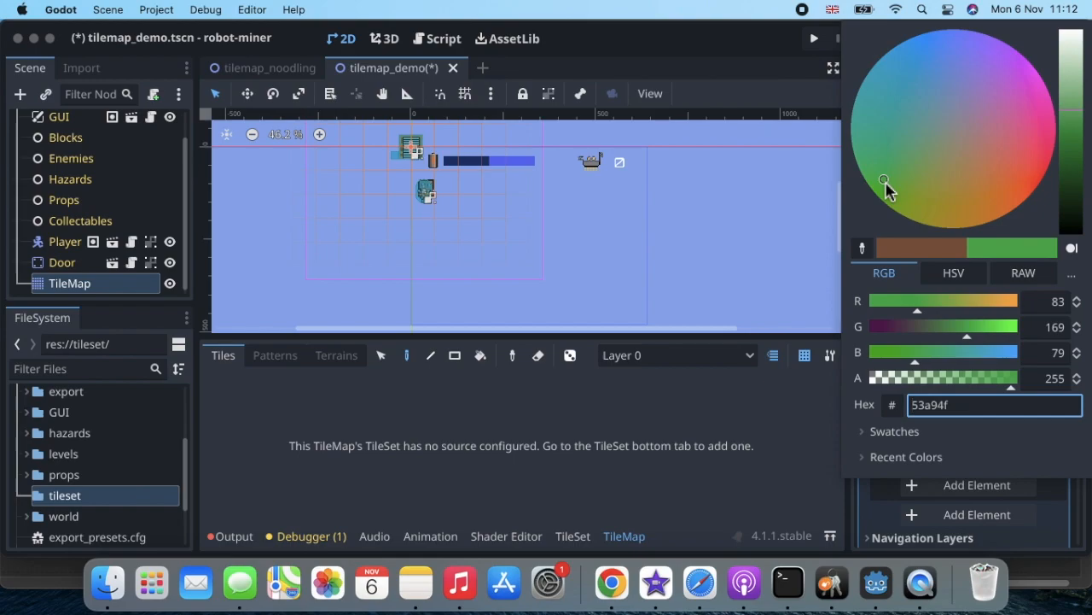
pyautogui.click(1073, 90)
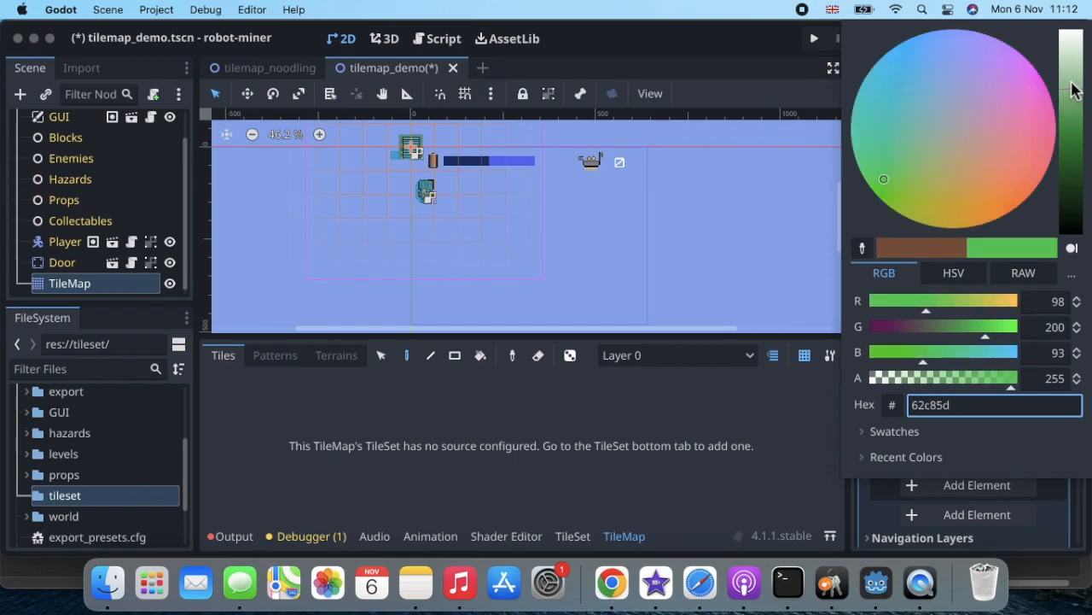
pyautogui.click(1073, 90)
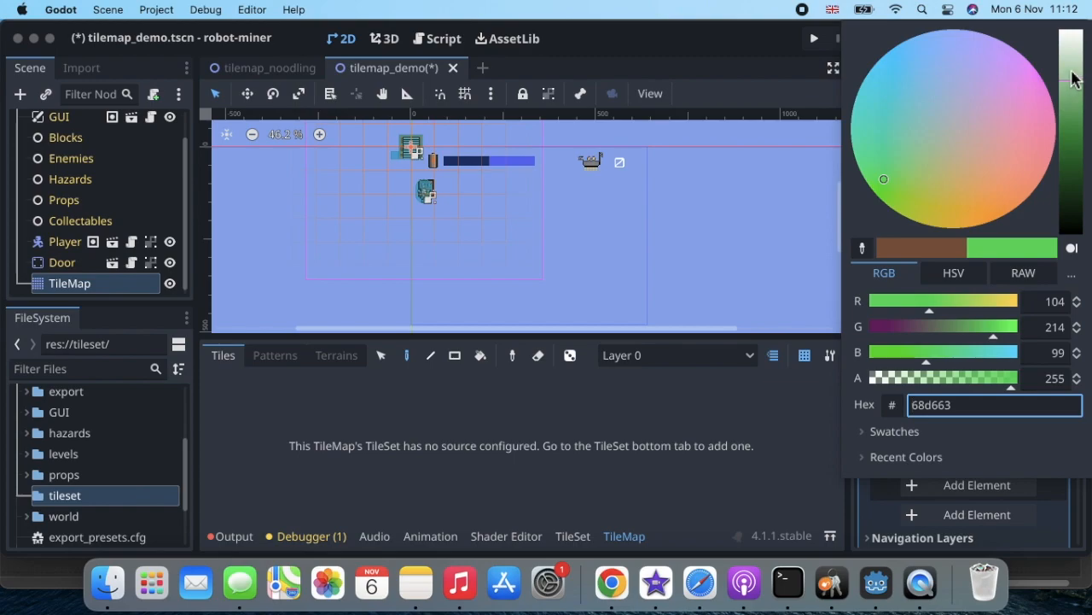
pyautogui.click(1073, 72)
pyautogui.click(1075, 89)
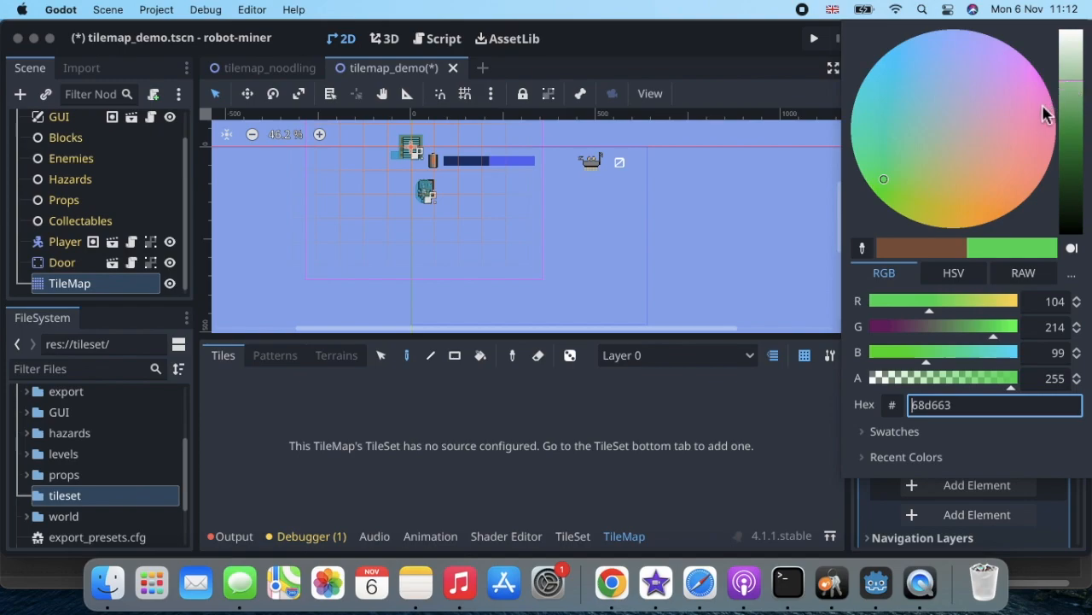
pyautogui.click(817, 394)
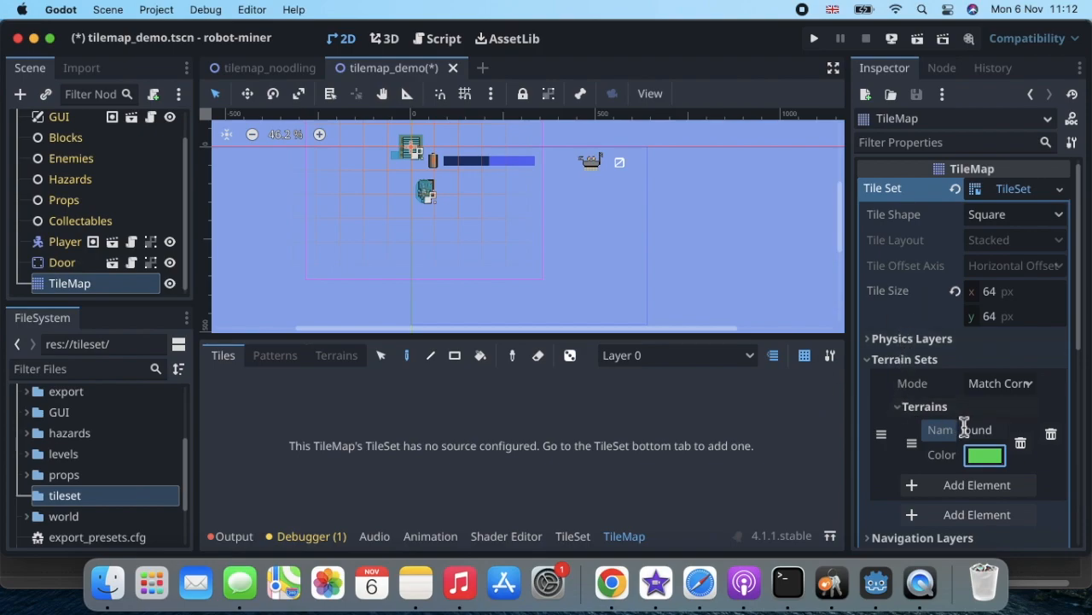
pyautogui.click(871, 365)
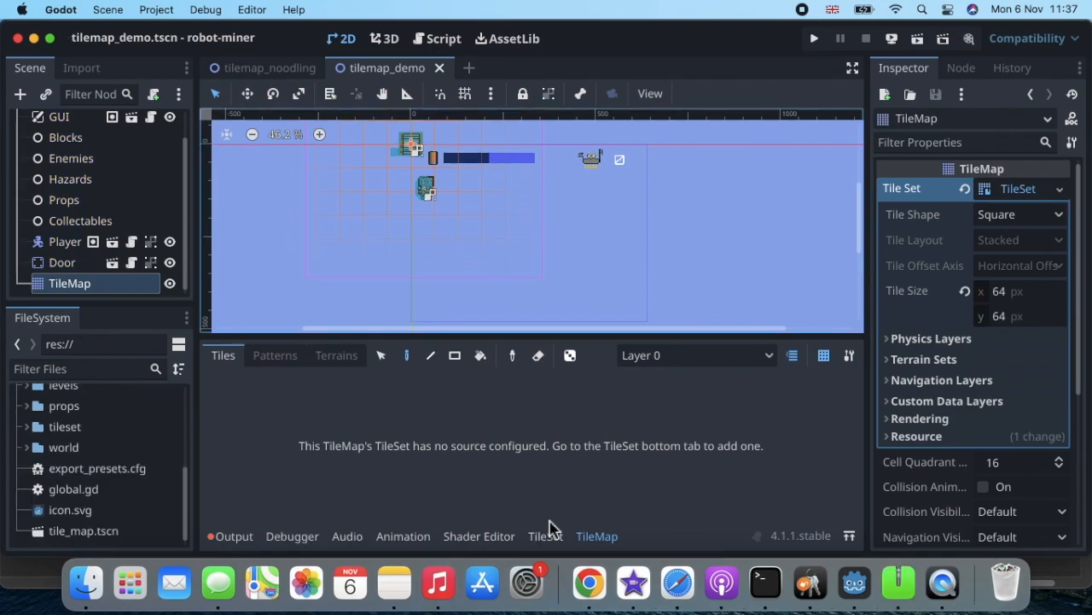
# Open the TileSet editor and select the 704 × 320 tileset_robot_miner_tileset.png in the tileset folder.
pyautogui.click(550, 535)
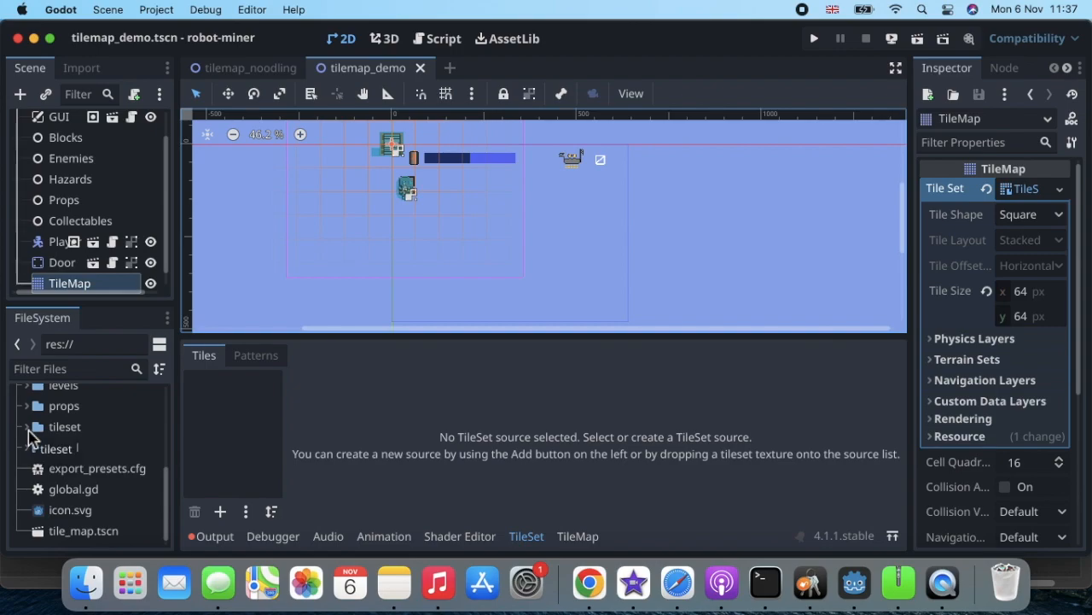
pyautogui.click(28, 427)
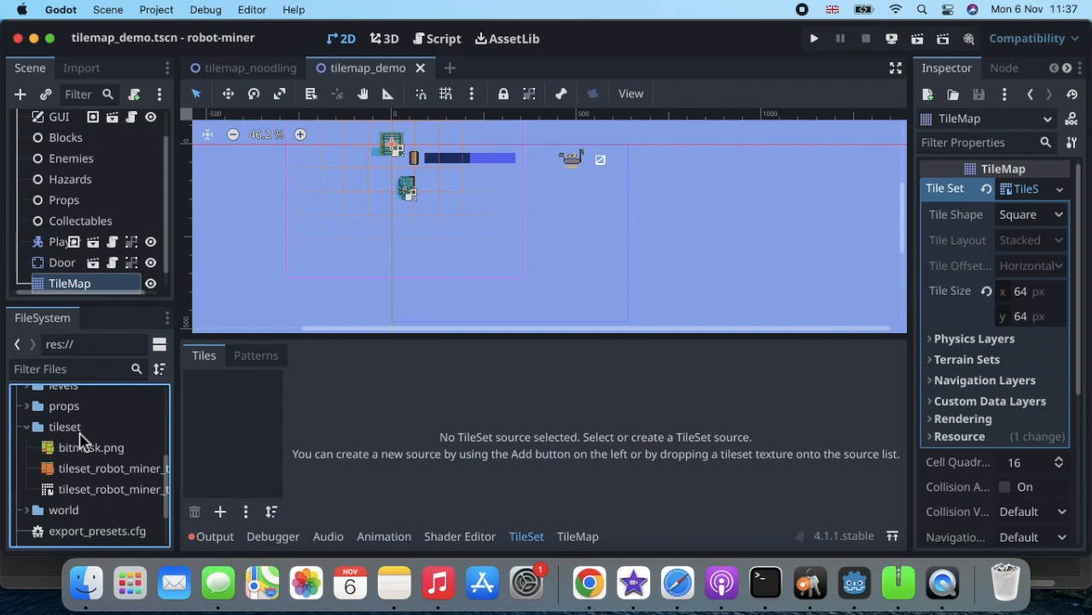
pyautogui.click(119, 475)
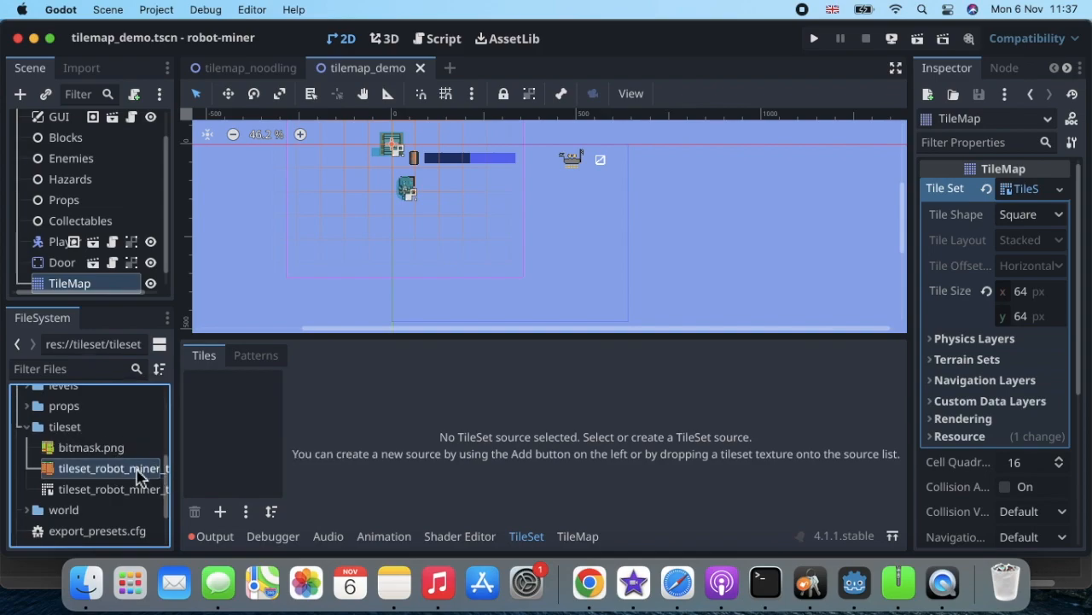
pyautogui.moveTo(135, 479)
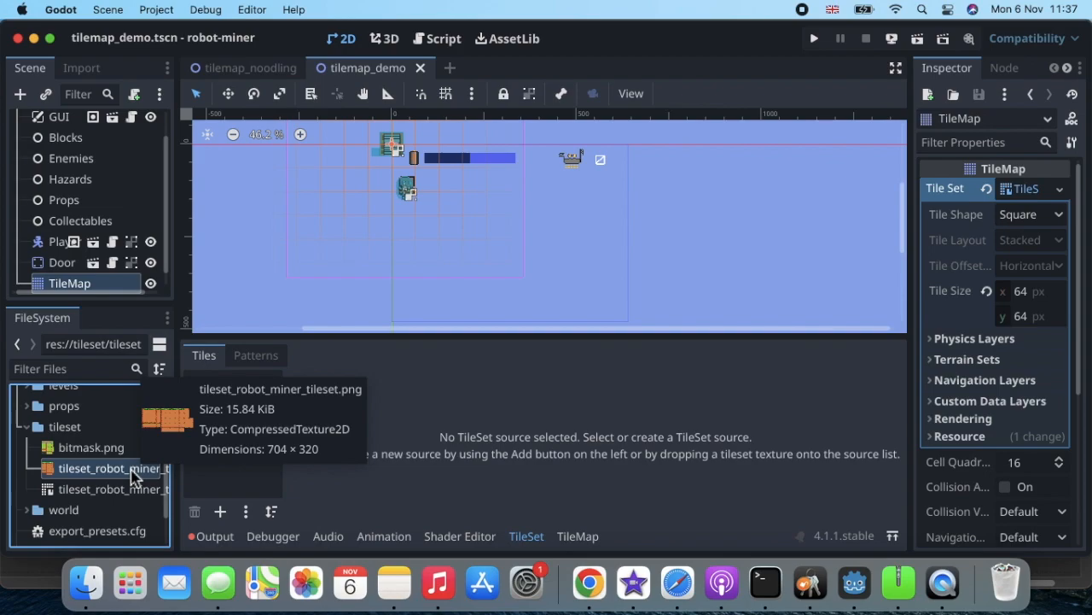
pyautogui.click(132, 476)
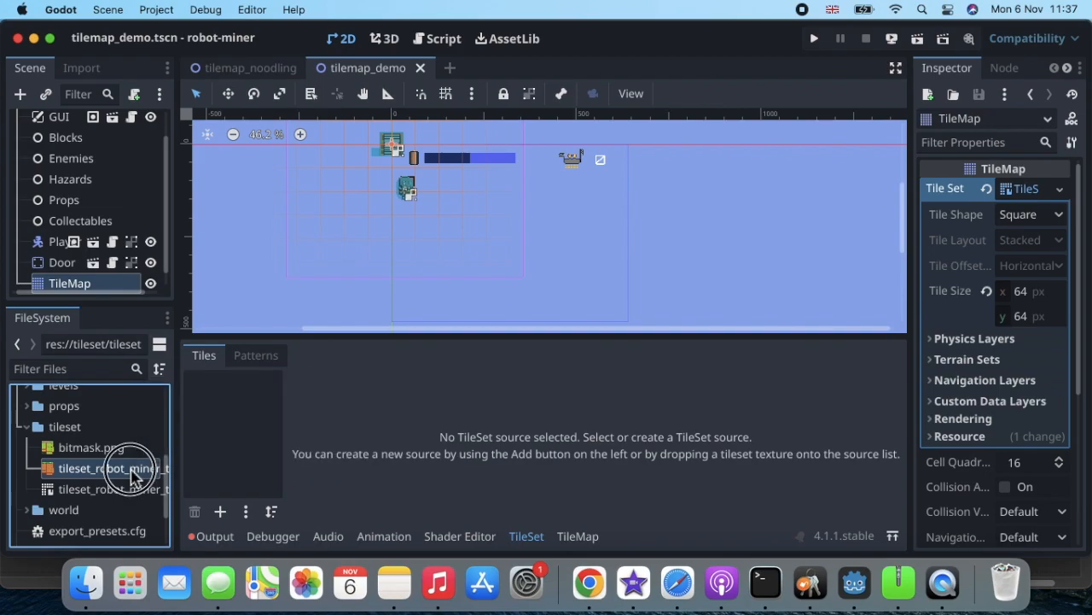
# Drag tileset_robot_miner_tileset.png into the TileSet's source list as atlas source 0.
pyautogui.moveTo(132, 477); pyautogui.dragTo(245, 434)
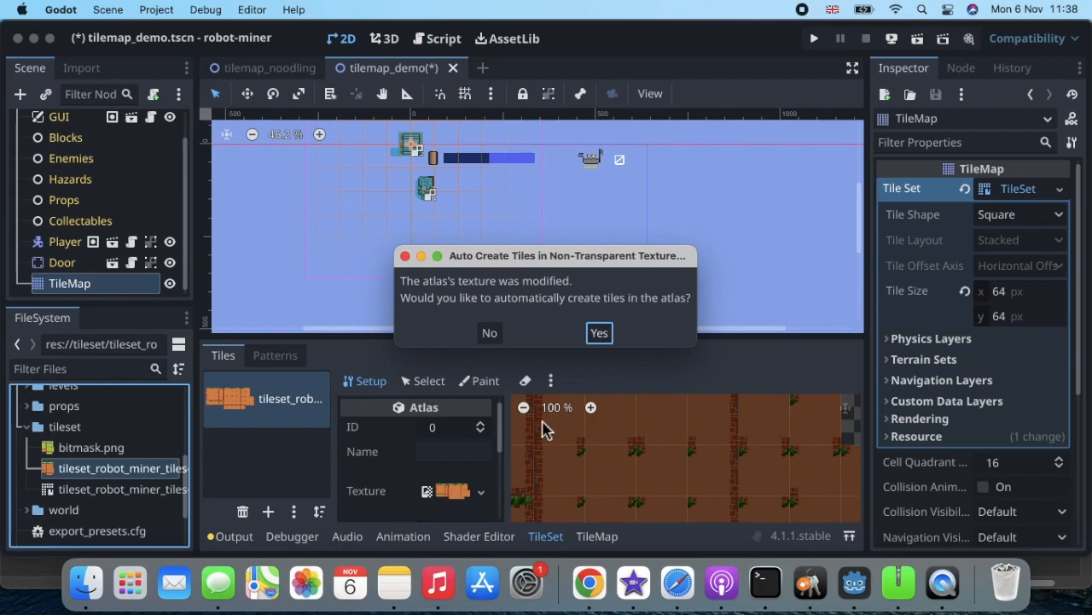
# Accept auto-creating the atlas tiles and zoom the atlas to 50% to show it whole.
pyautogui.click(600, 334)
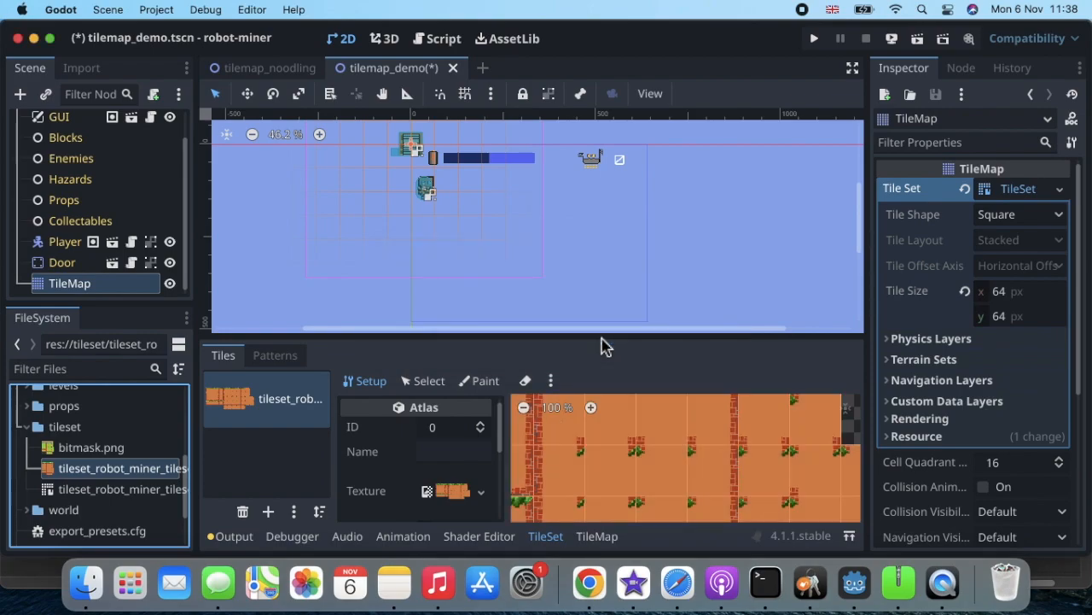
pyautogui.hscroll(-1, 563, 453)
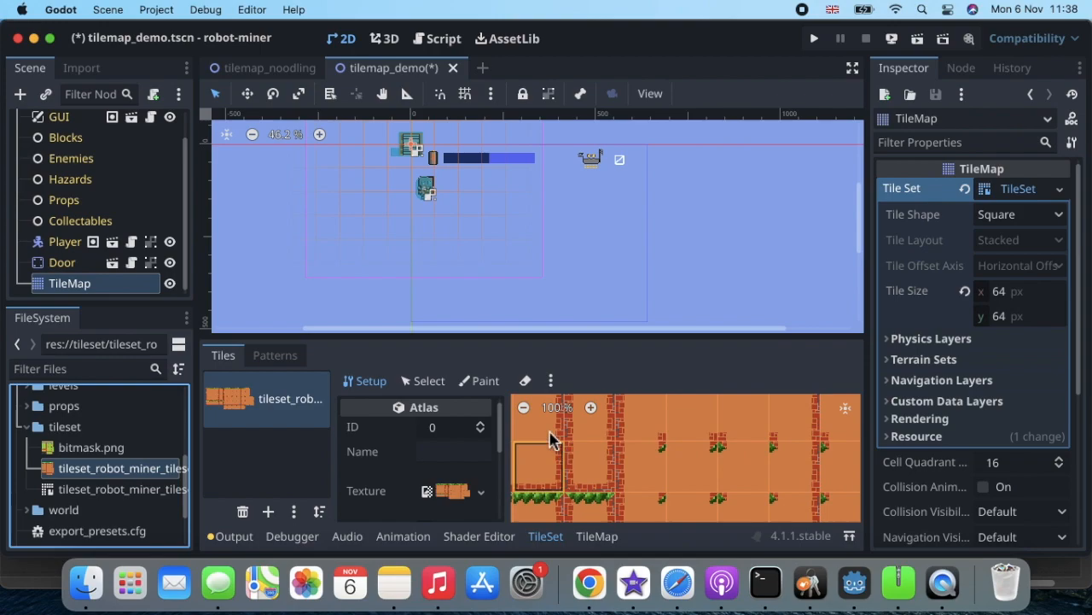
pyautogui.hscroll(-2, 547, 419)
pyautogui.scroll(1, 546, 418)
pyautogui.hscroll(-3, 546, 418)
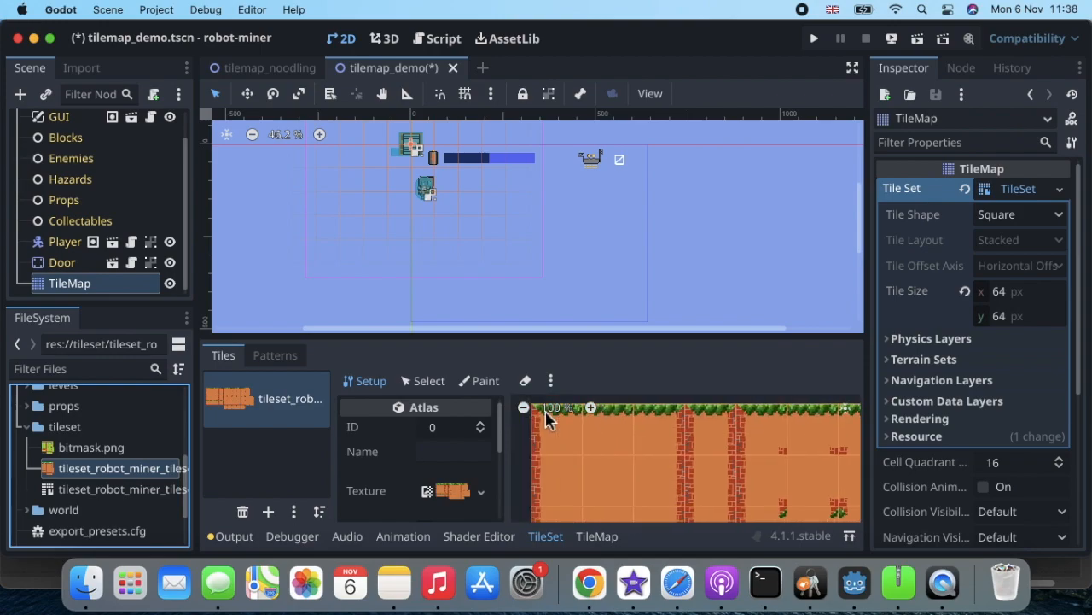
pyautogui.click(523, 407)
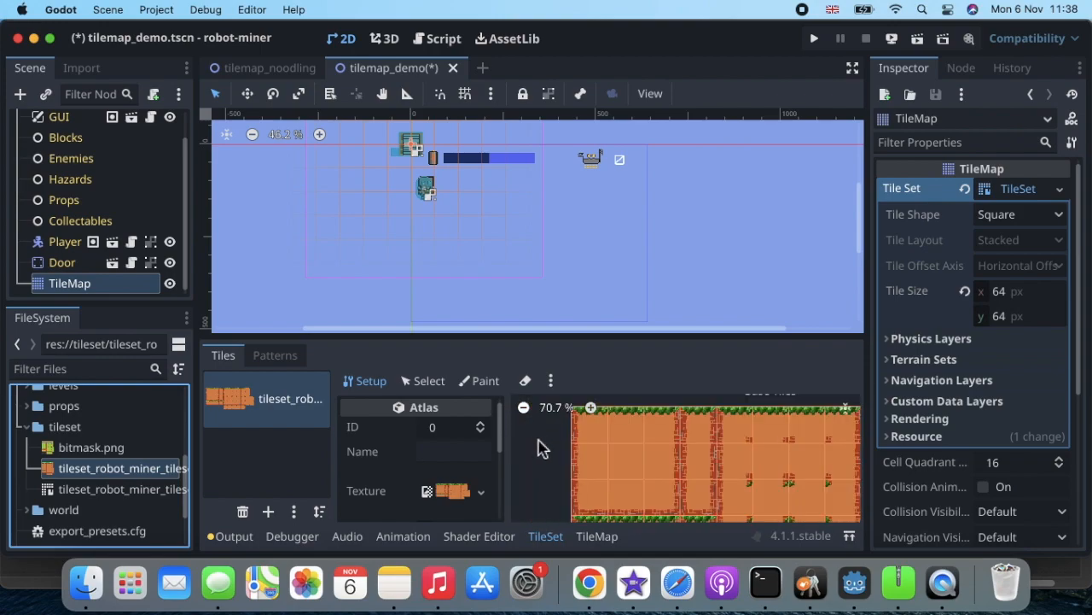
pyautogui.hscroll(3, 546, 452)
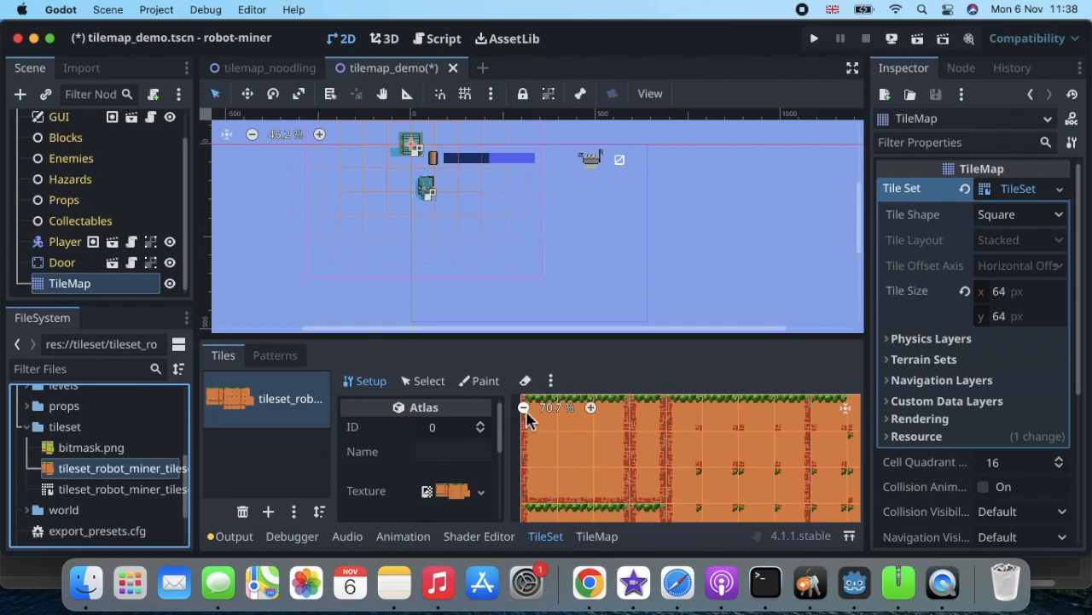
pyautogui.click(589, 408)
pyautogui.click(591, 408)
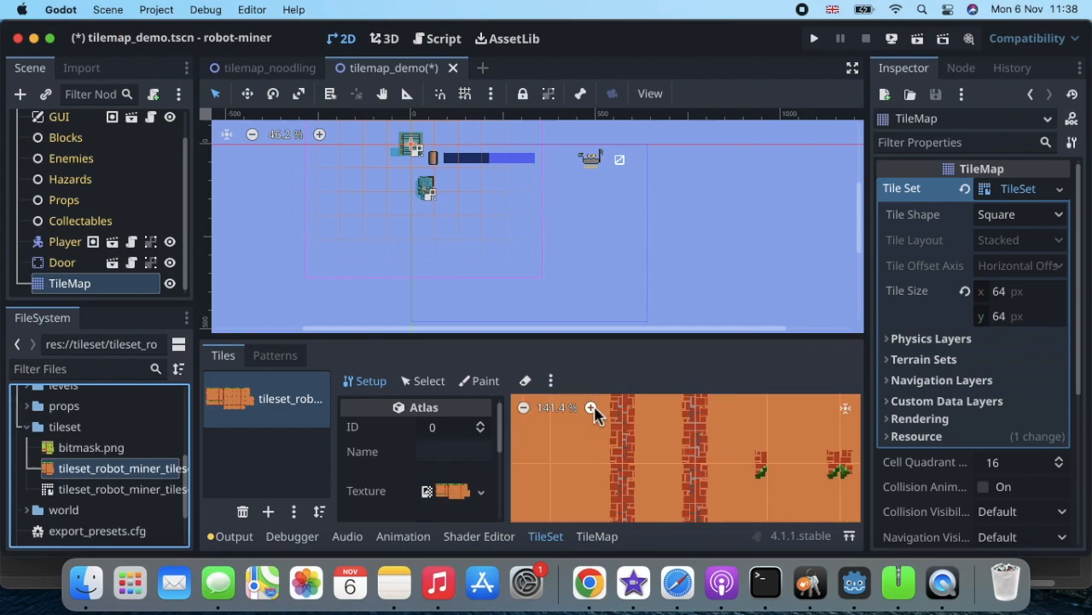
pyautogui.click(523, 408)
pyautogui.click(523, 408)
pyautogui.click(523, 408)
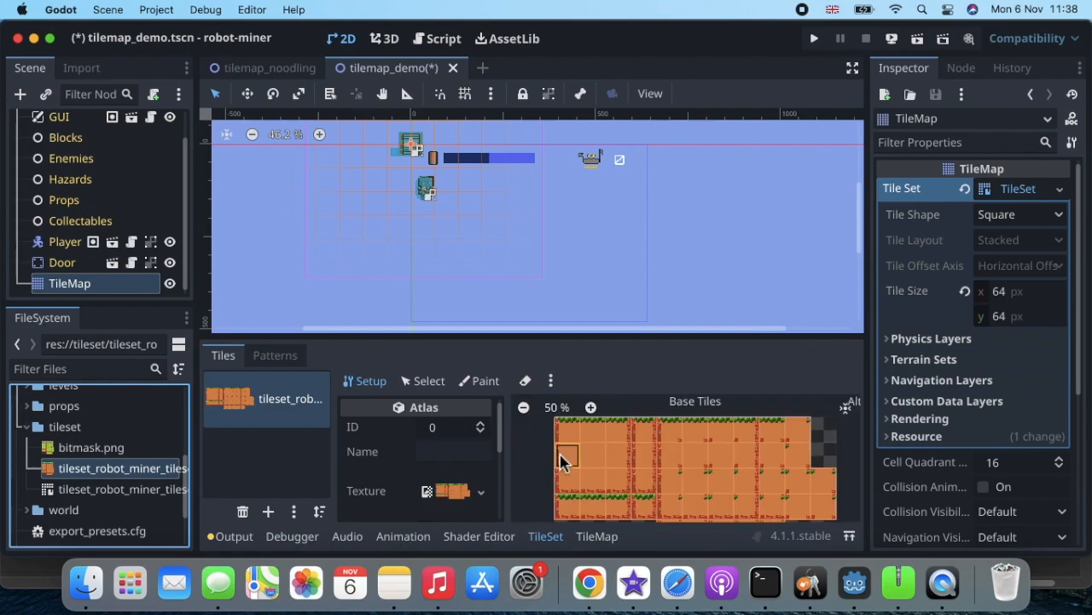
pyautogui.scroll(-1, 561, 455)
pyautogui.scroll(1, 561, 455)
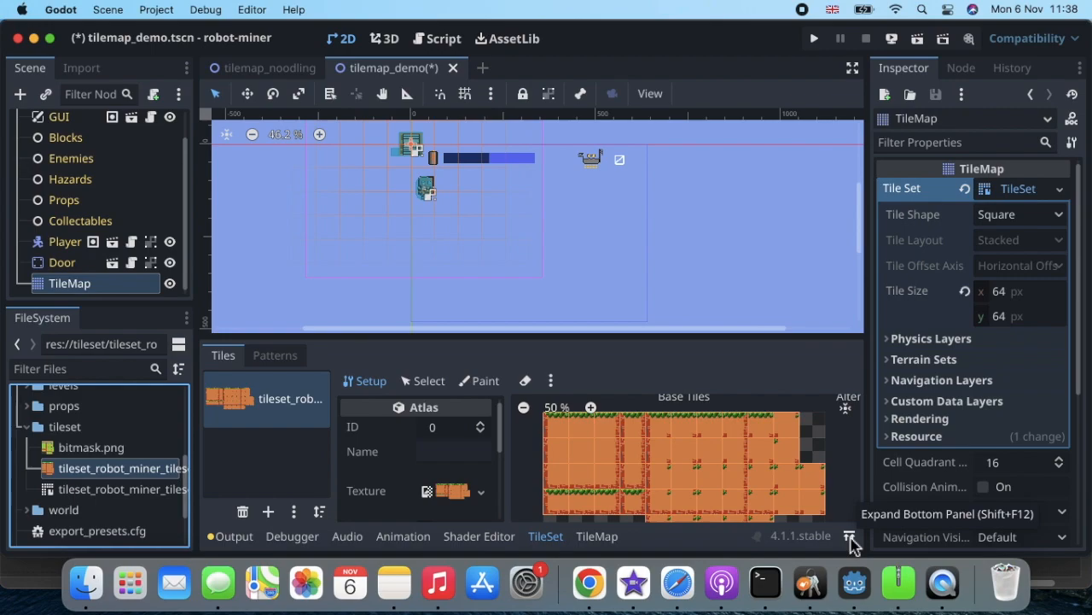
# Expand the TileSet editor to fill the editor area and switch it to Select mode.
pyautogui.click(850, 537)
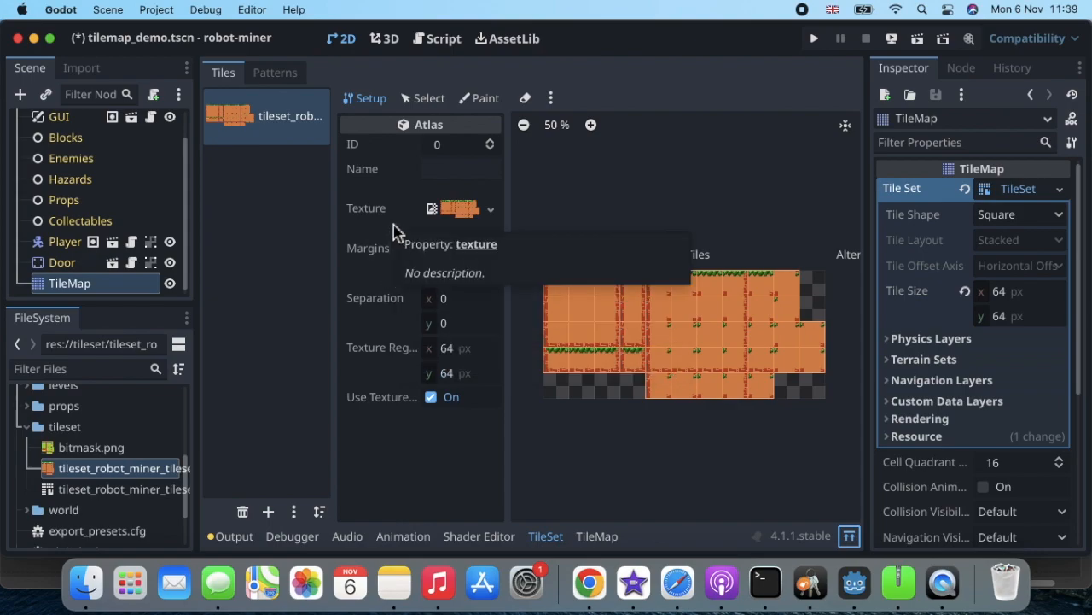
pyautogui.click(427, 101)
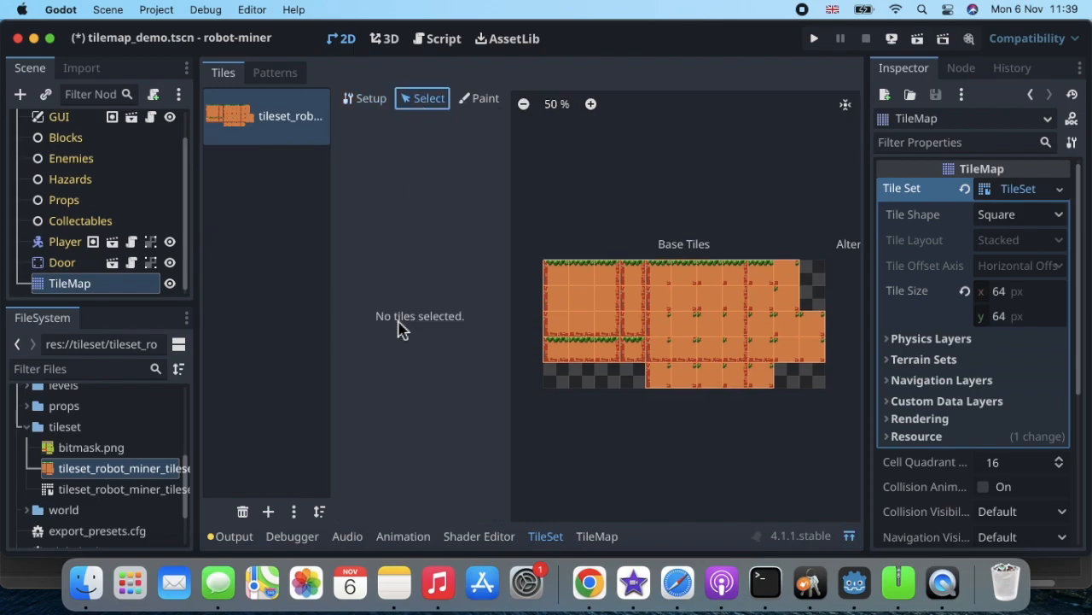
# Select the atlas tile at (0, 0) and expand its Terrains section in the inspector.
pyautogui.click(555, 282)
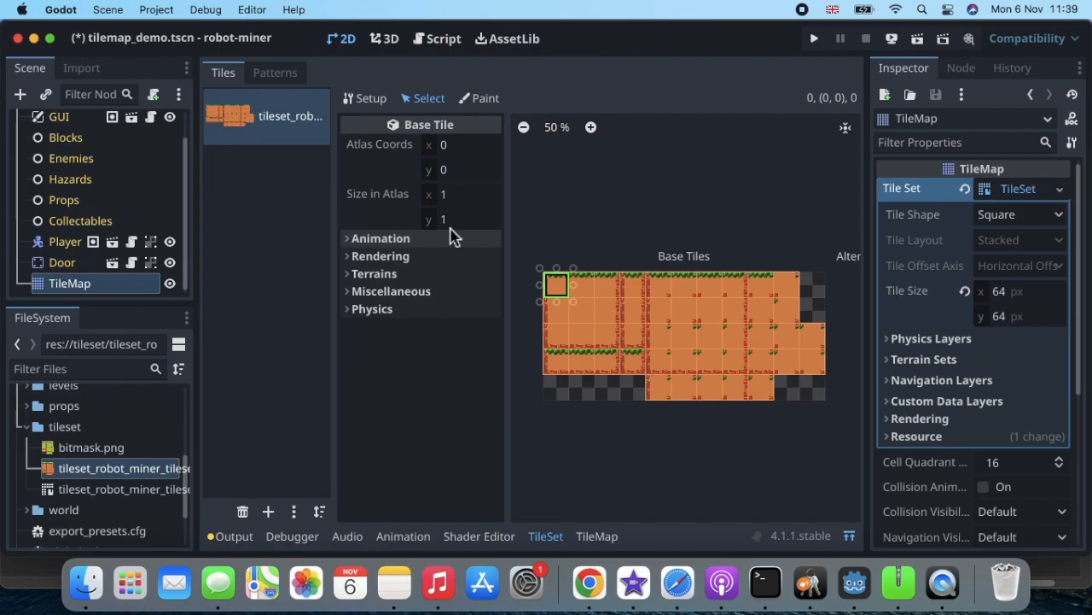
pyautogui.click(353, 243)
pyautogui.click(353, 243)
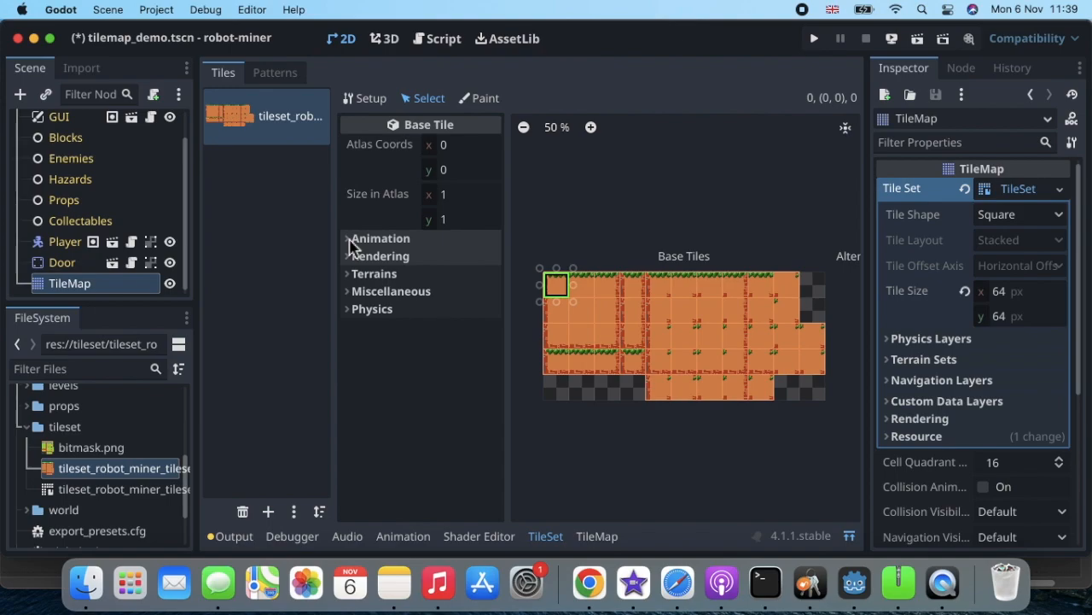
pyautogui.click(354, 274)
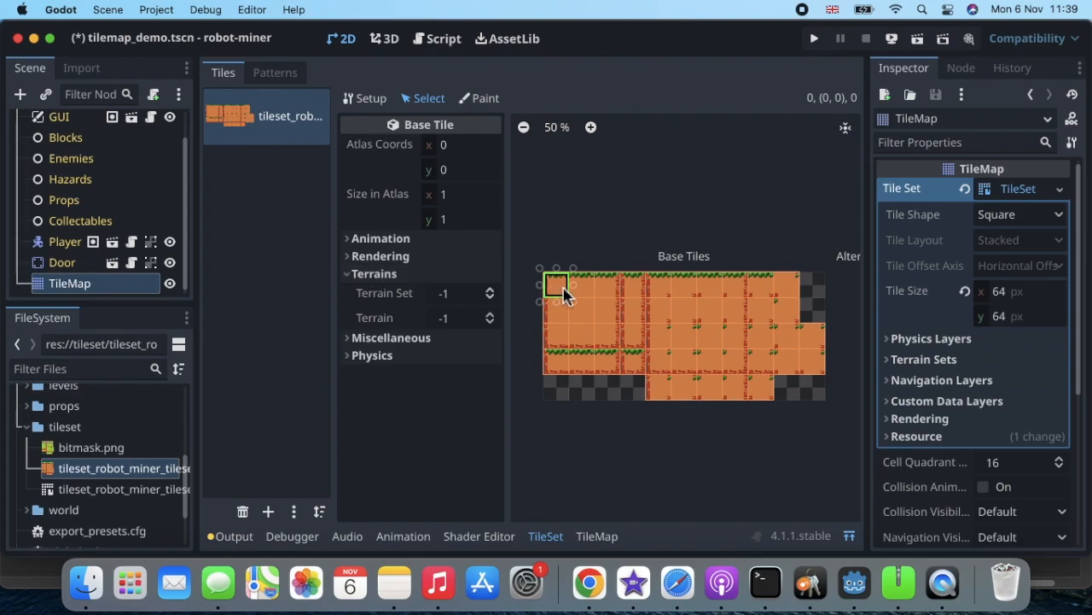
# Put the top-left tile in terrain set 0, terrain 0, and show its peering bits.
pyautogui.click(490, 290)
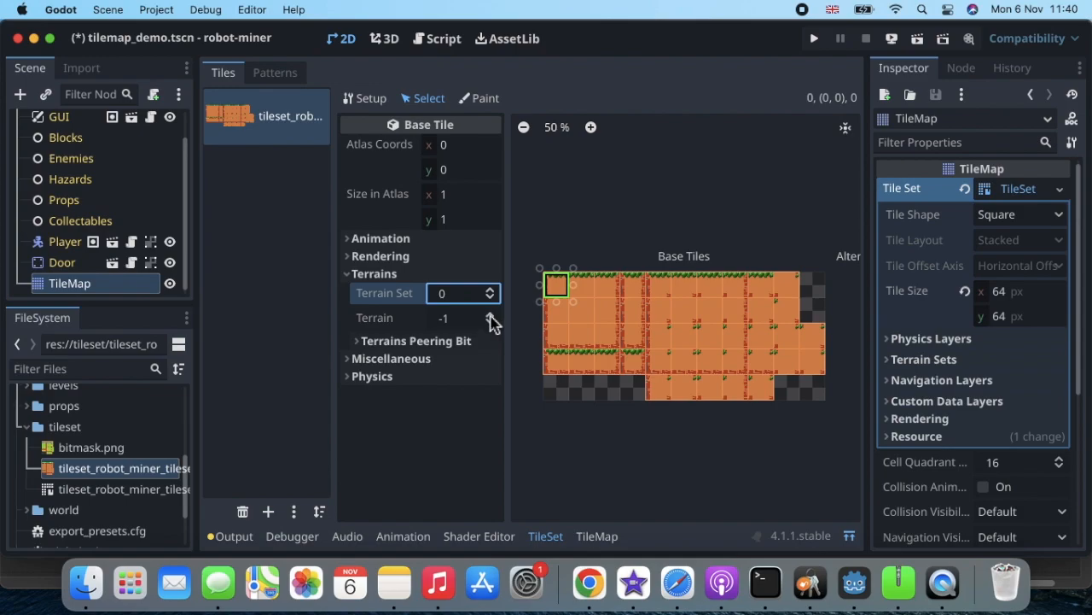
pyautogui.click(490, 314)
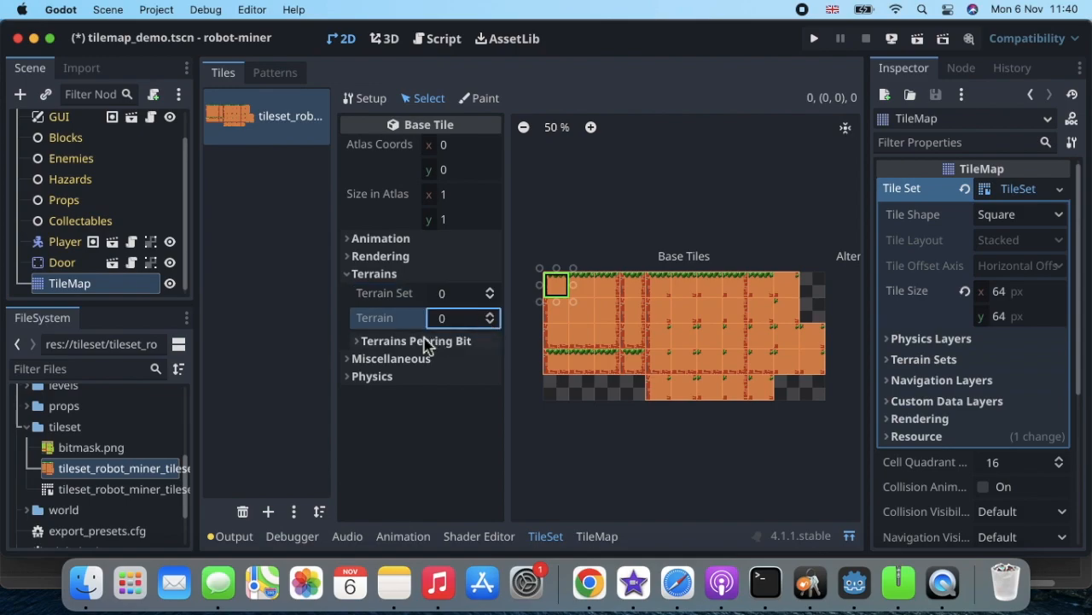
pyautogui.click(361, 341)
pyautogui.scroll(-2, 347, 443)
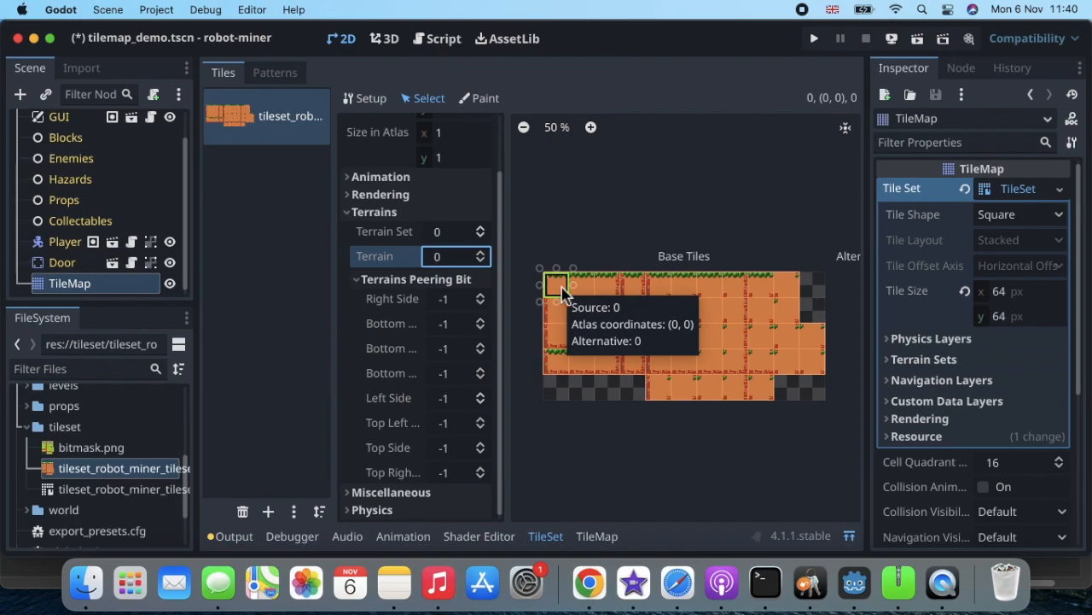
# Set the Right Side and Bottom Right peering bits to terrain 0, undoing the Bottom Side change.
pyautogui.click(480, 296)
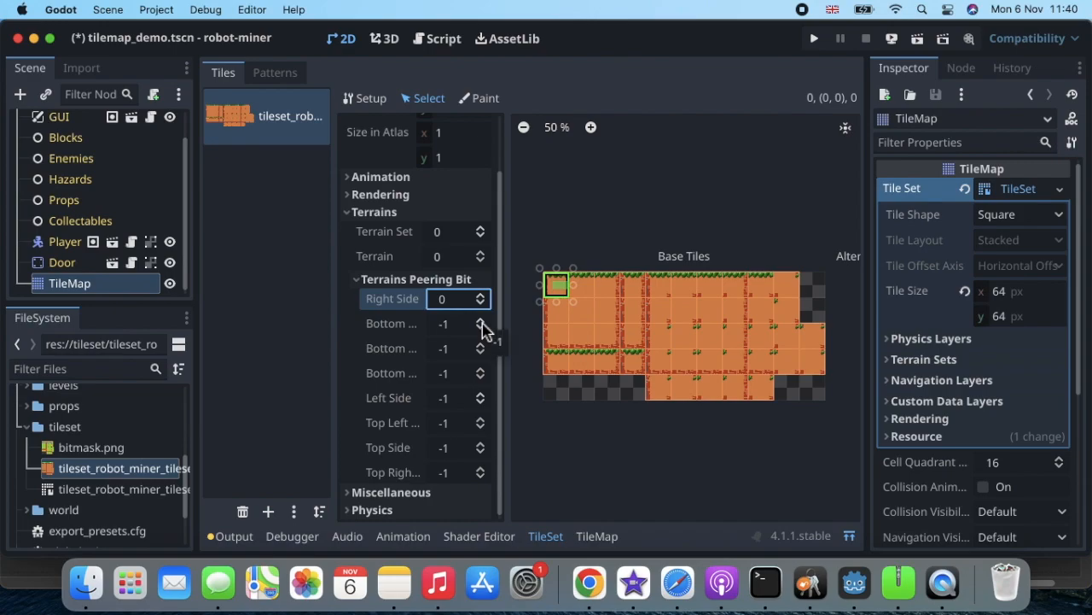
pyautogui.click(480, 327)
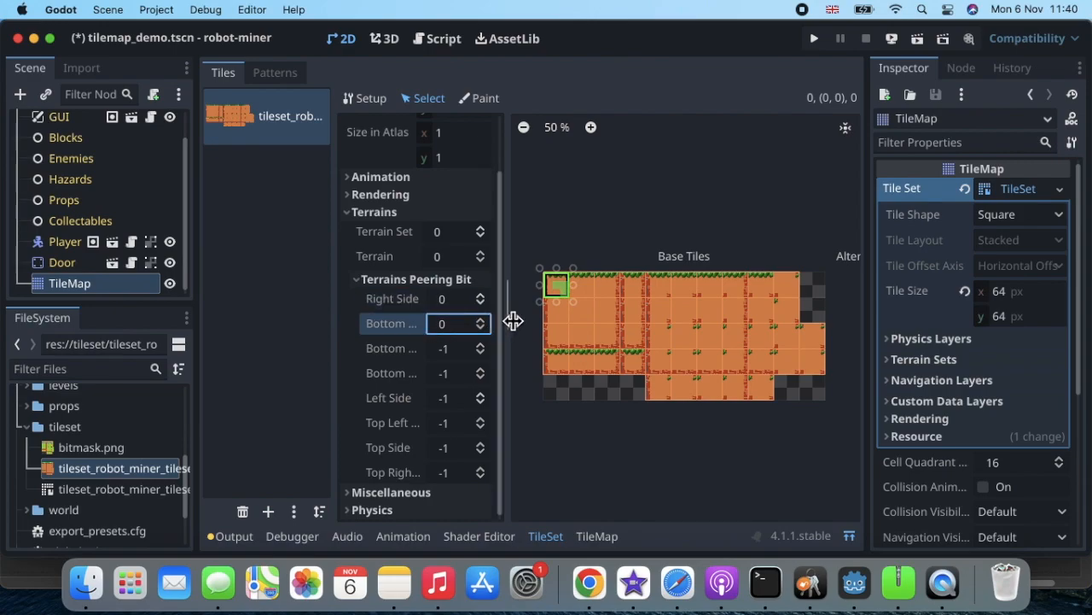
pyautogui.moveTo(513, 320); pyautogui.dragTo(542, 318)
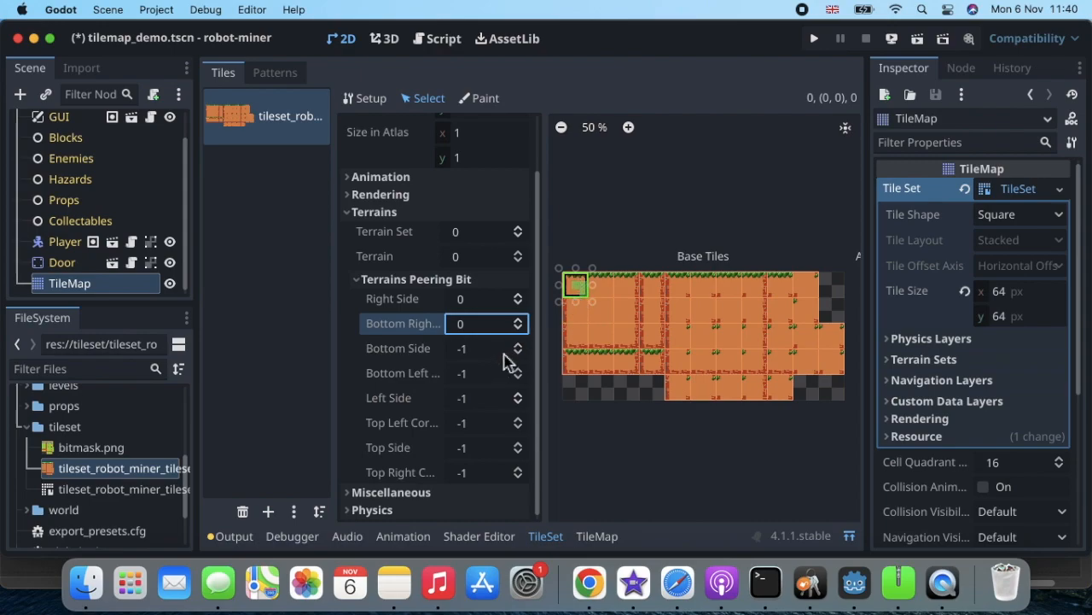
pyautogui.click(519, 346)
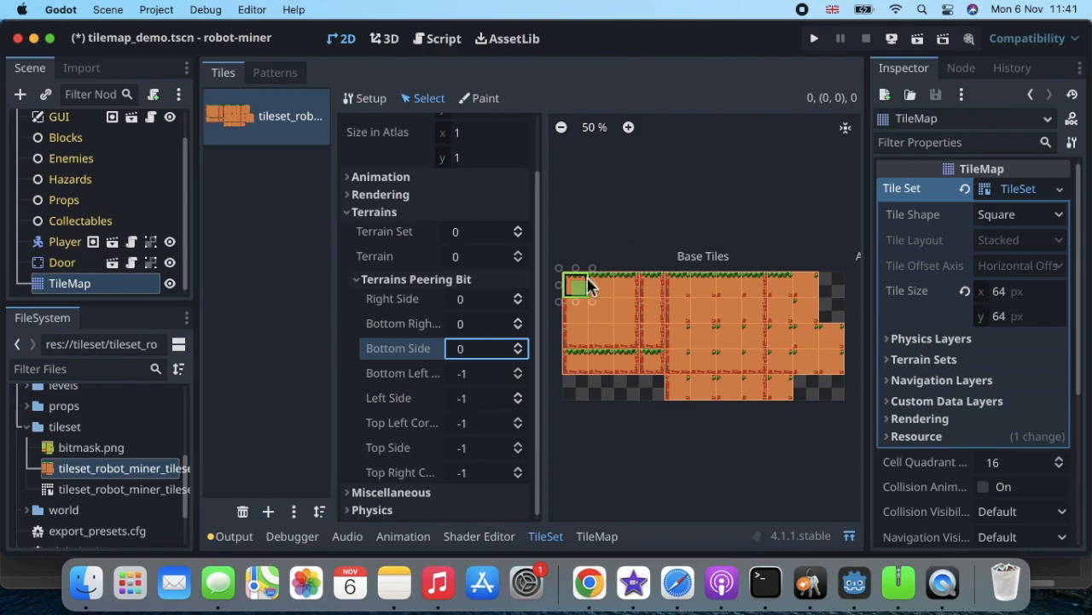
pyautogui.scroll(1, 447, 196)
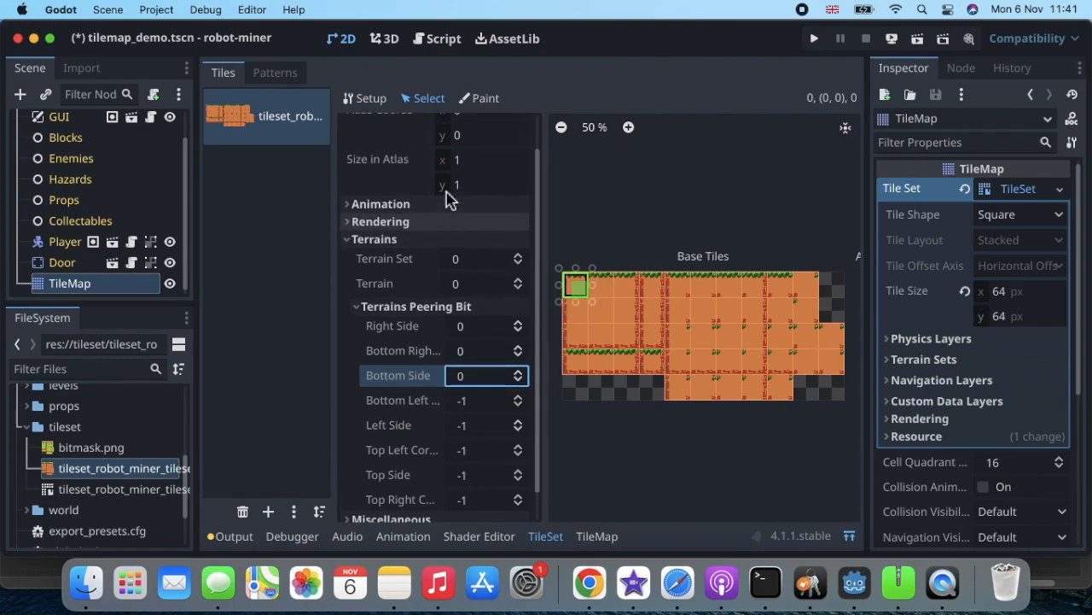
pyautogui.scroll(-1, 422, 307)
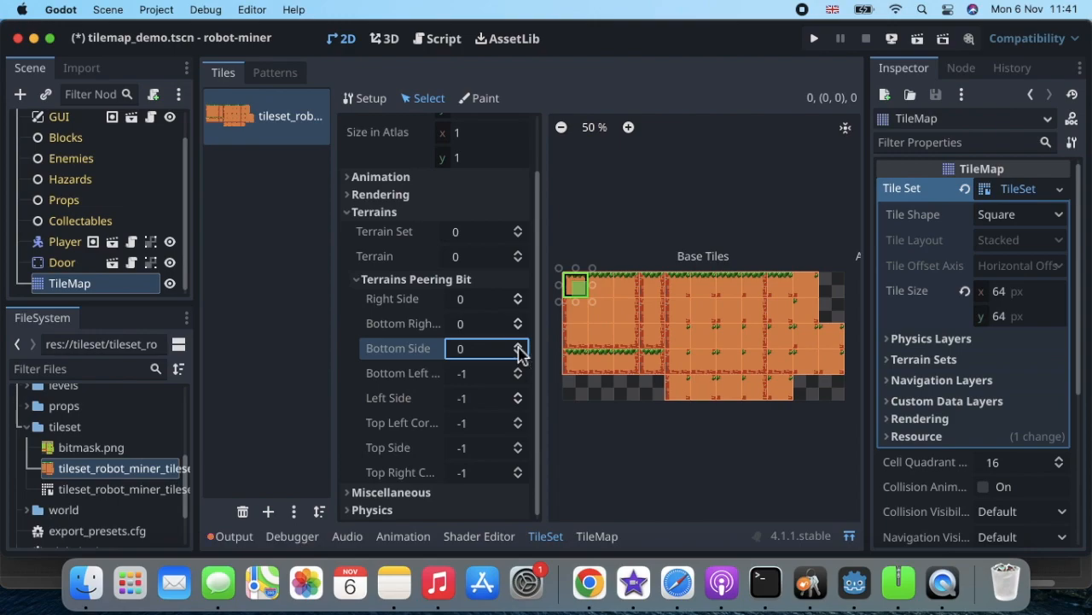
pyautogui.press('super+z')
pyautogui.press('super+z')
pyautogui.press('super+z')
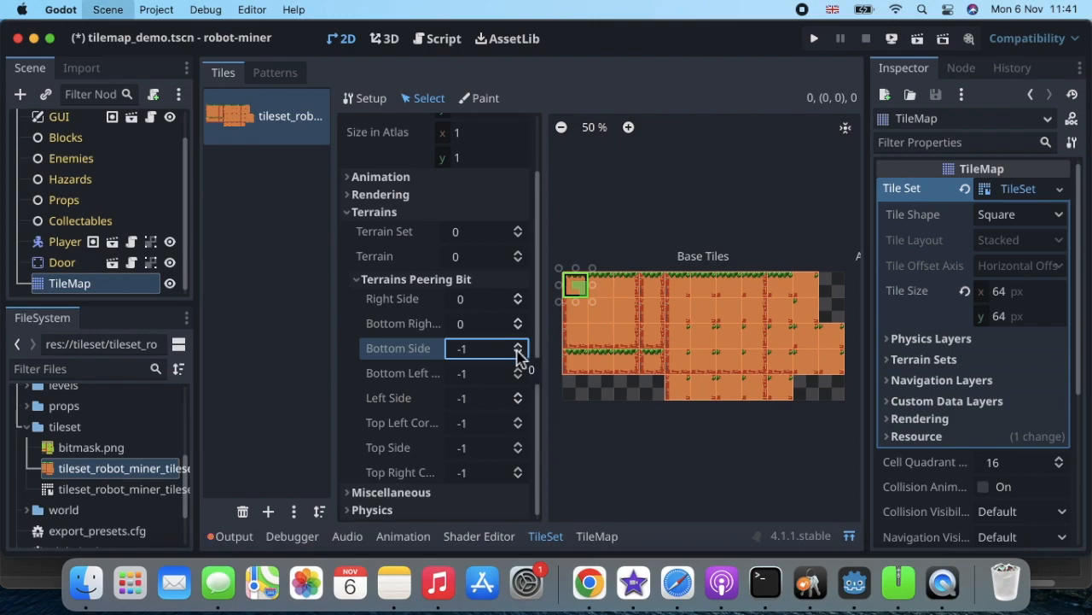
# Undo the terrain assignment and show the tile's Physics Layer 0 polygon editor.
pyautogui.press('super+z')
pyautogui.press('super+z')
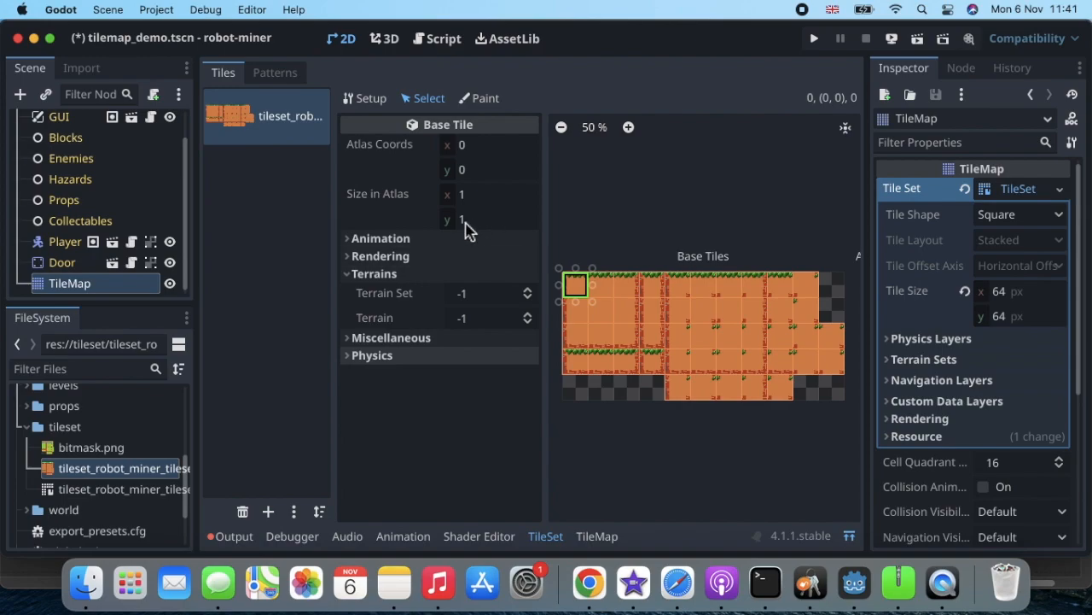
pyautogui.click(350, 274)
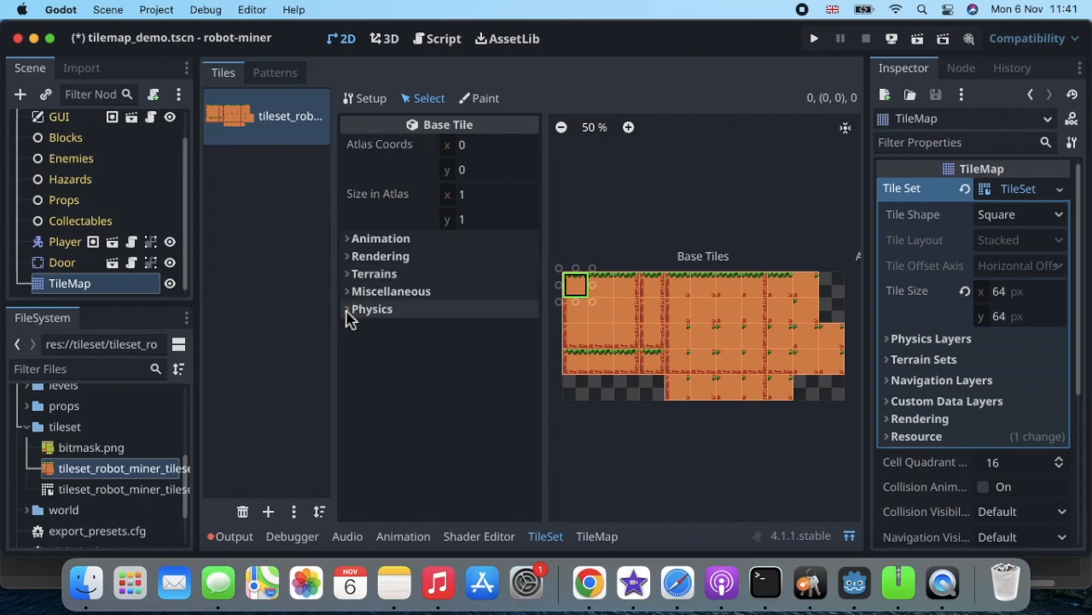
pyautogui.click(348, 314)
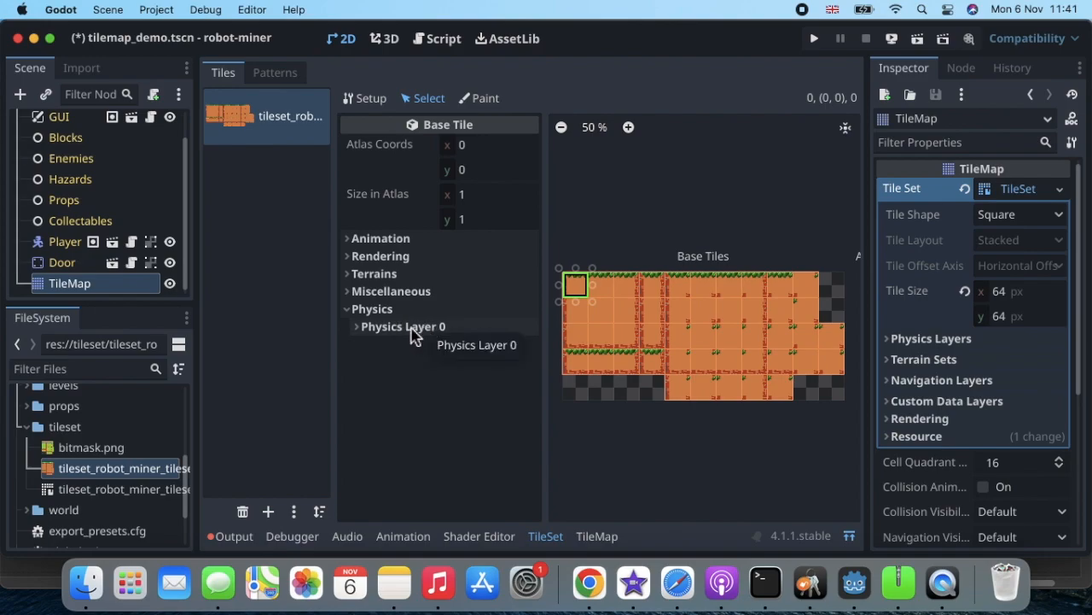
pyautogui.click(359, 335)
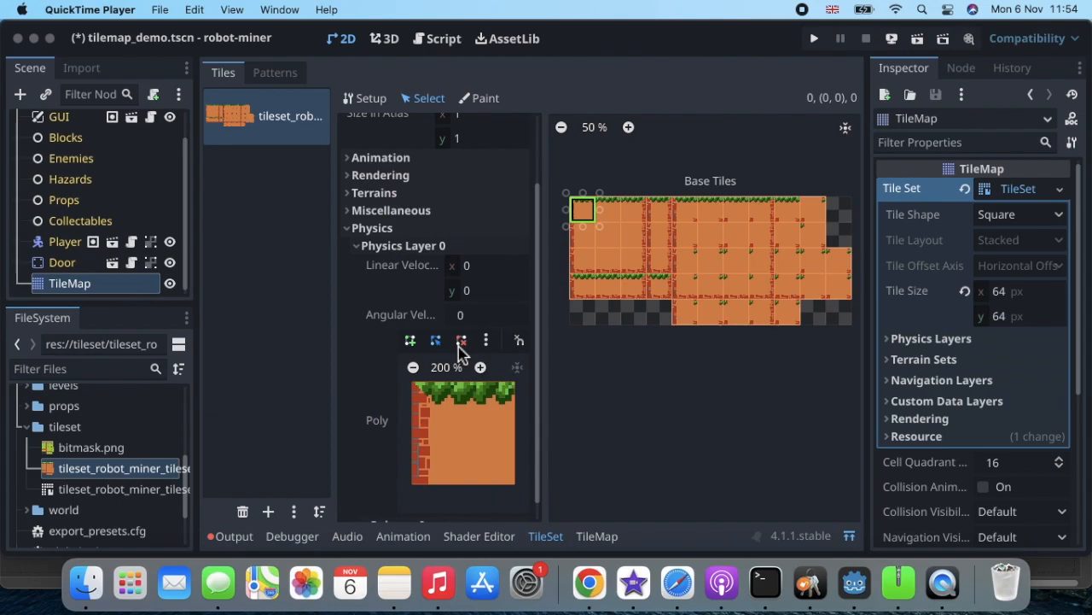
pyautogui.click(412, 350)
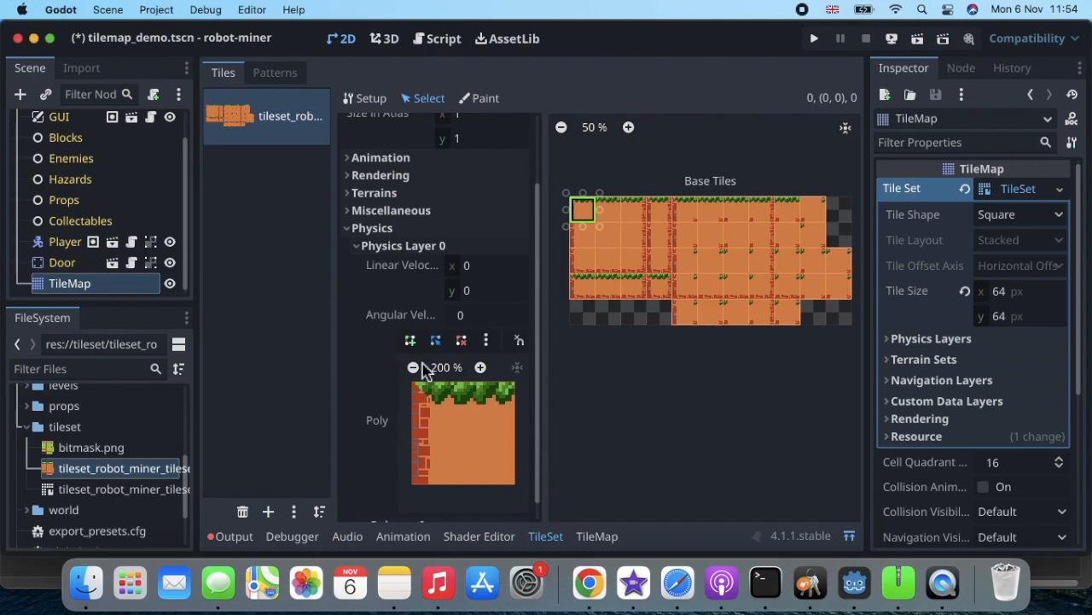
pyautogui.click(410, 341)
pyautogui.click(413, 383)
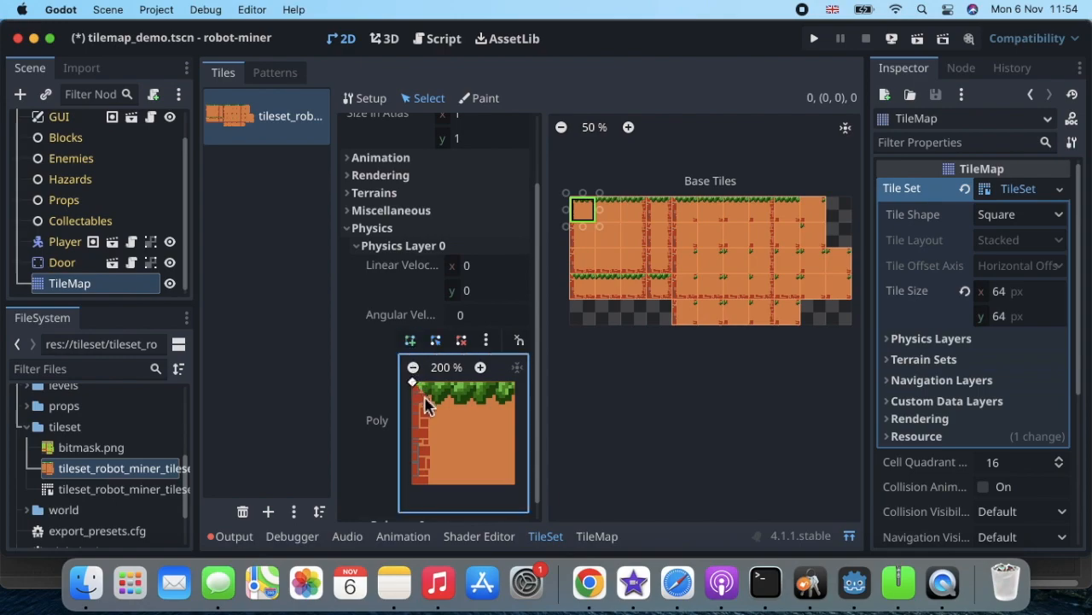
pyautogui.click(425, 396)
pyautogui.click(475, 403)
pyautogui.click(507, 403)
pyautogui.click(515, 381)
pyautogui.click(414, 384)
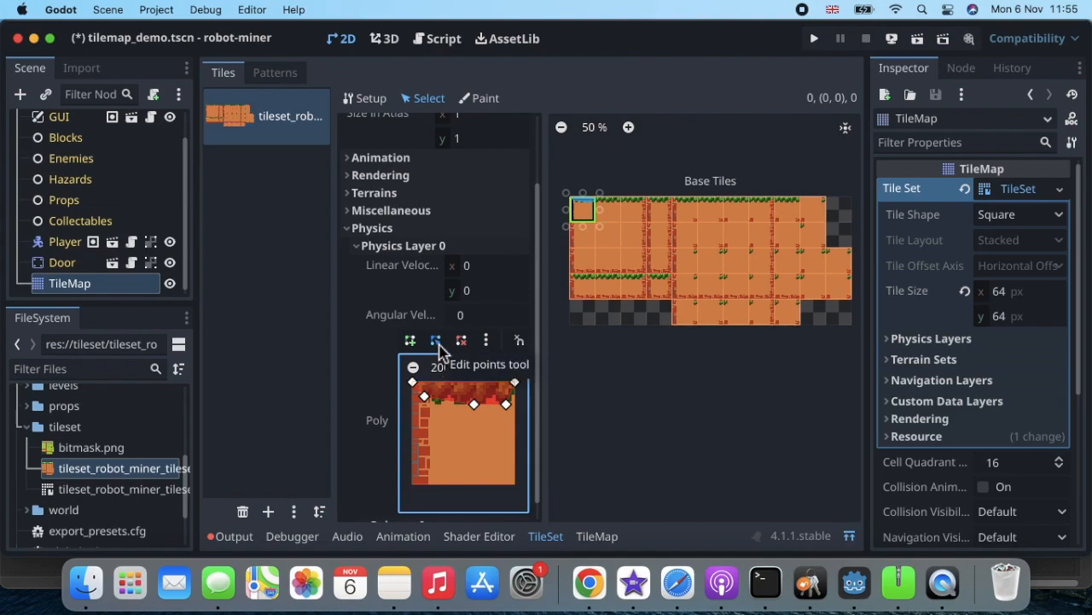
pyautogui.moveTo(425, 396); pyautogui.dragTo(507, 421)
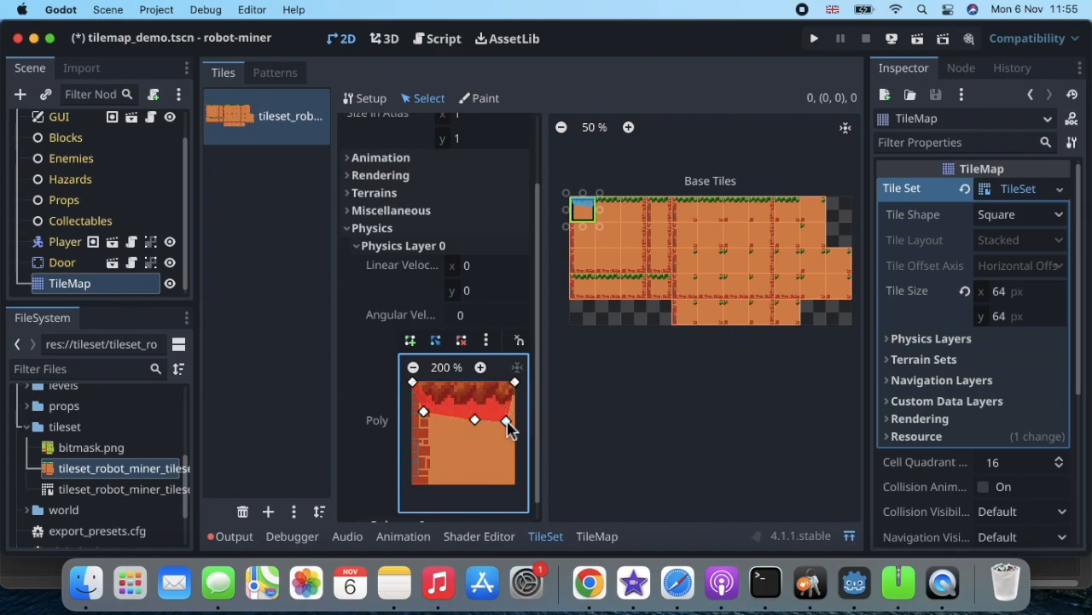
pyautogui.moveTo(515, 382); pyautogui.dragTo(492, 397)
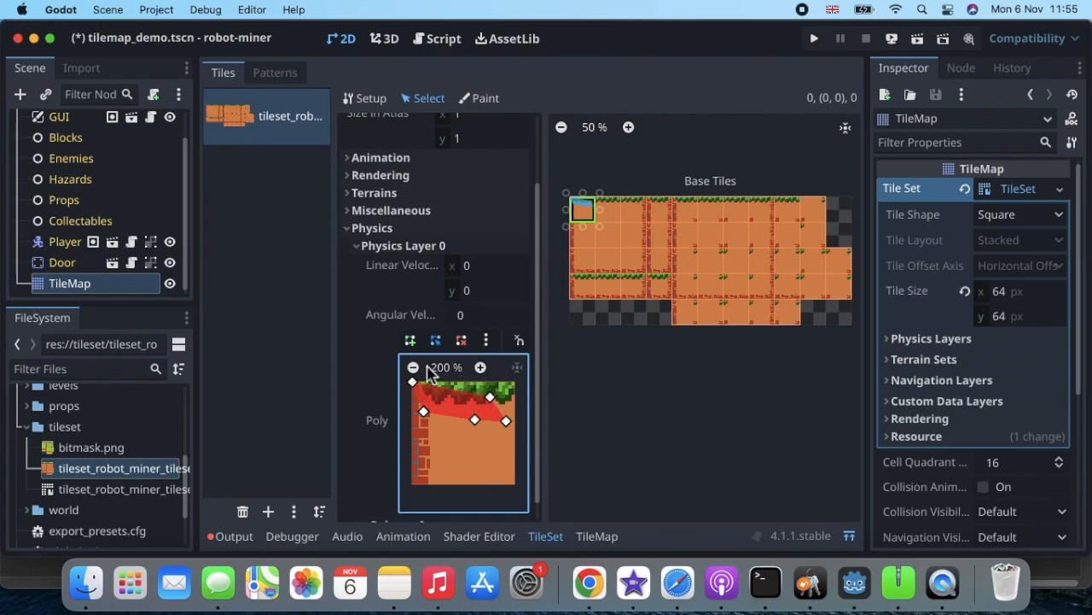
pyautogui.click(461, 341)
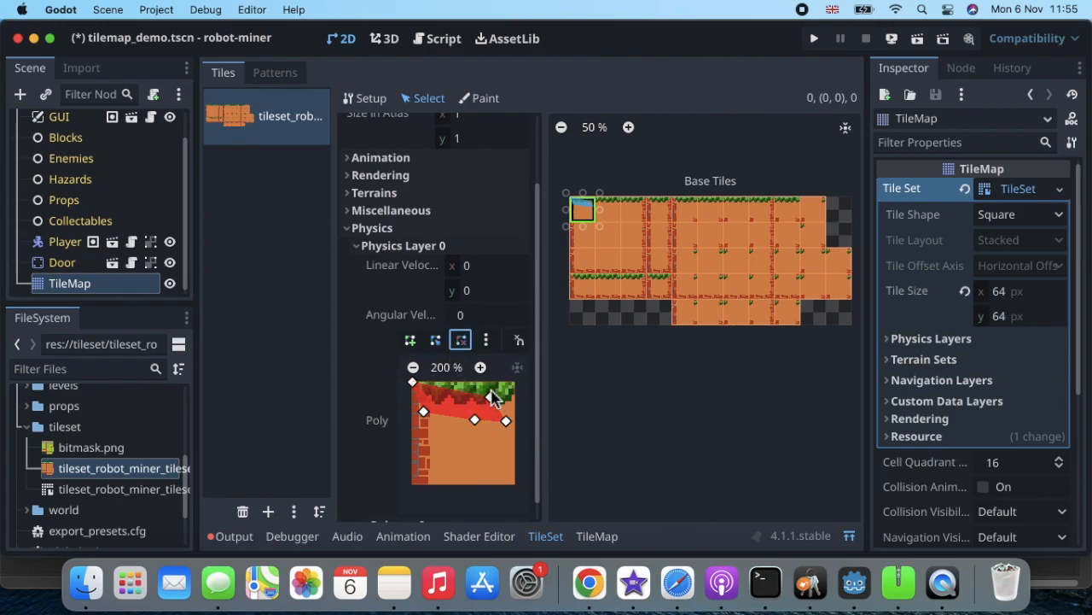
pyautogui.click(491, 397)
pyautogui.click(460, 341)
pyautogui.click(506, 420)
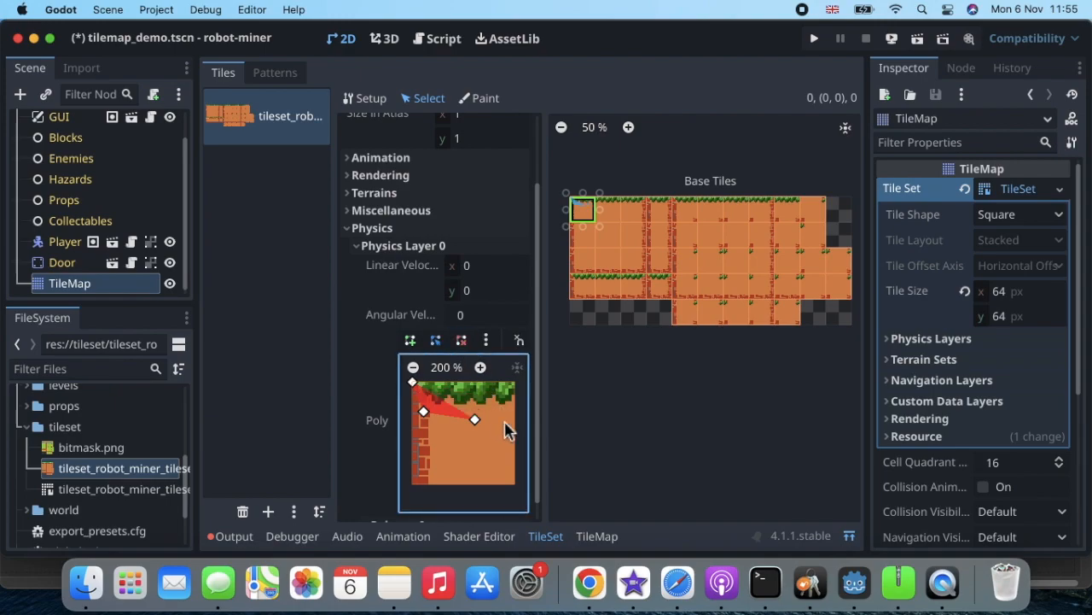
pyautogui.click(461, 344)
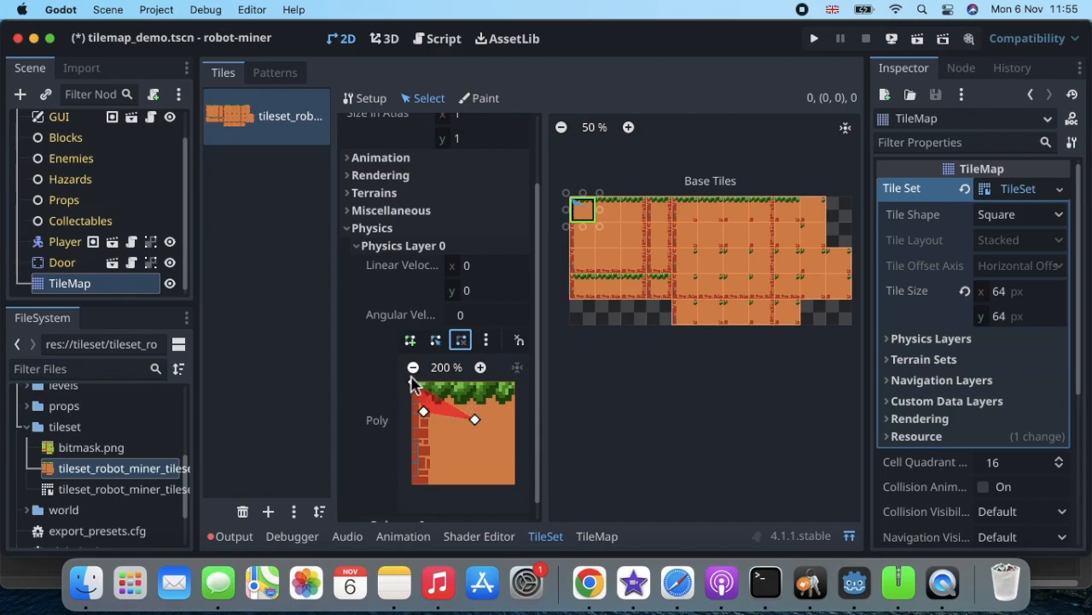
pyautogui.click(475, 422)
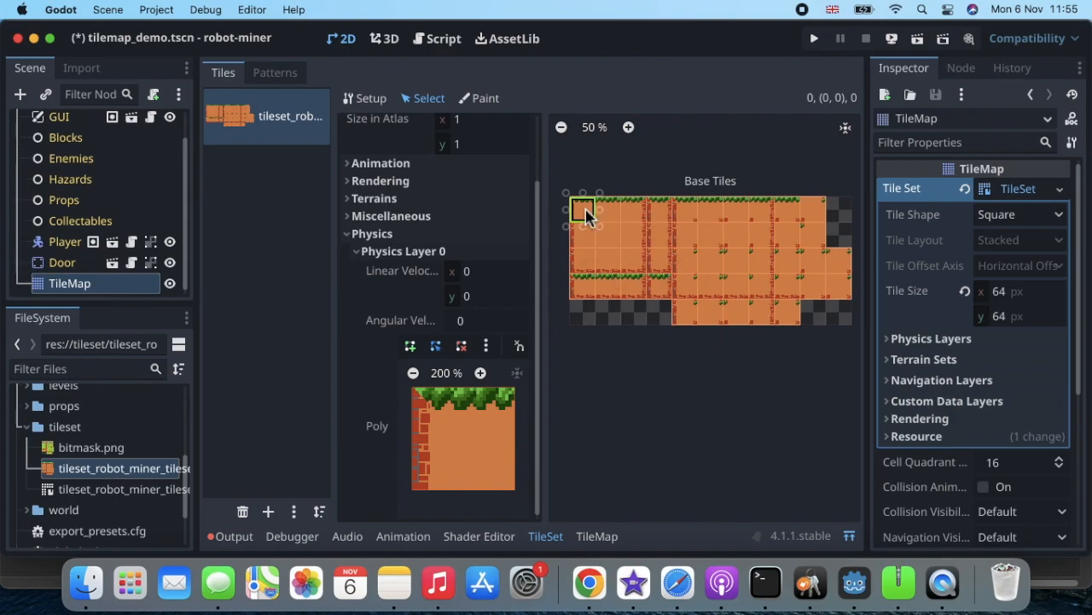
# Apply then clear the top-left tile's default collision square, and deselect all atlas tiles.
pyautogui.press('f')
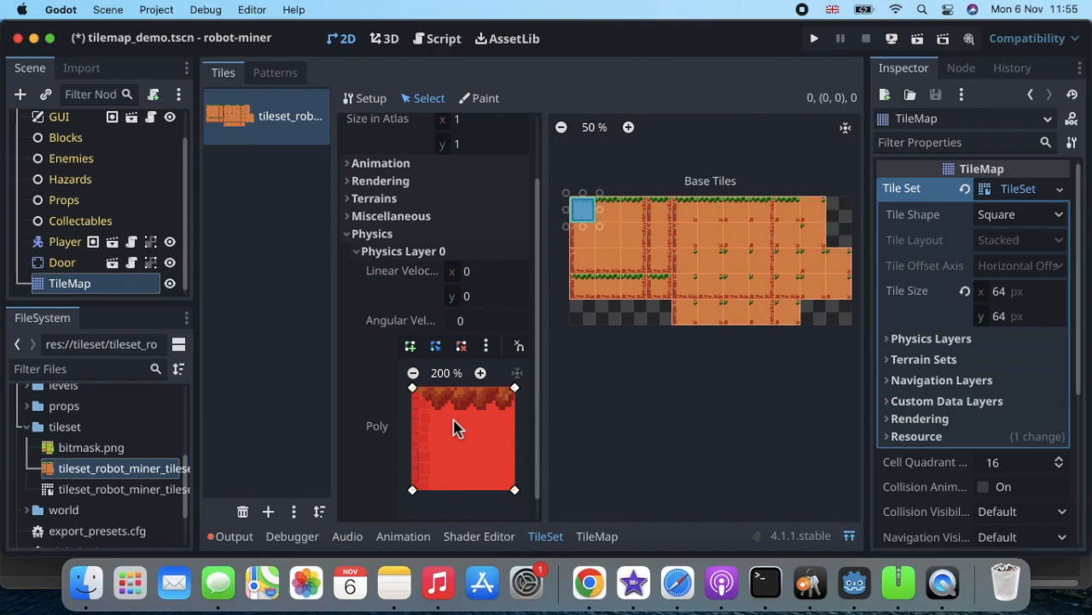
pyautogui.press('c')
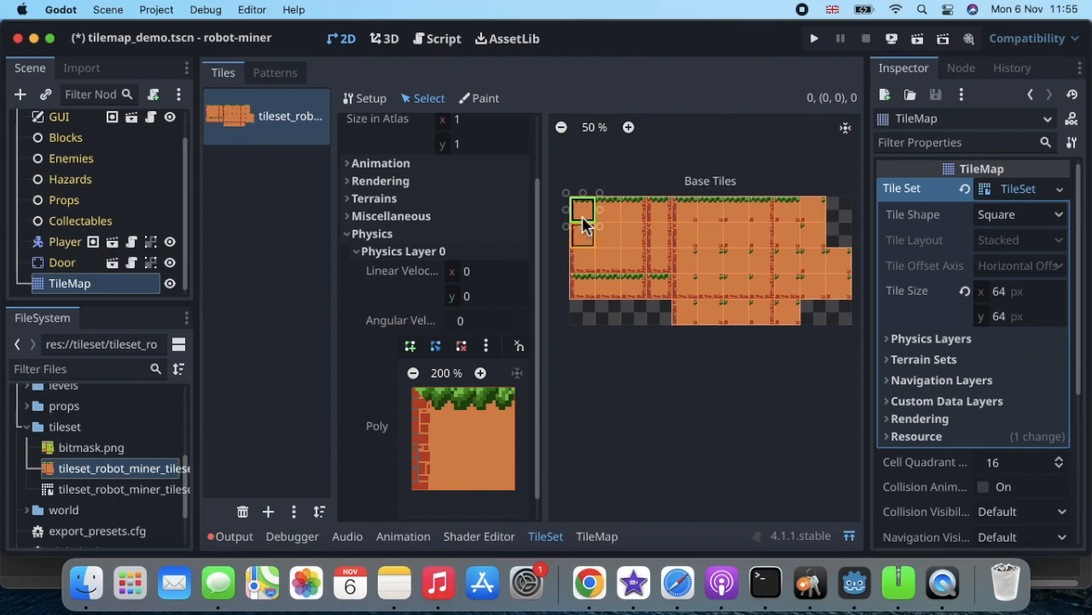
pyautogui.moveTo(583, 214); pyautogui.dragTo(831, 315)
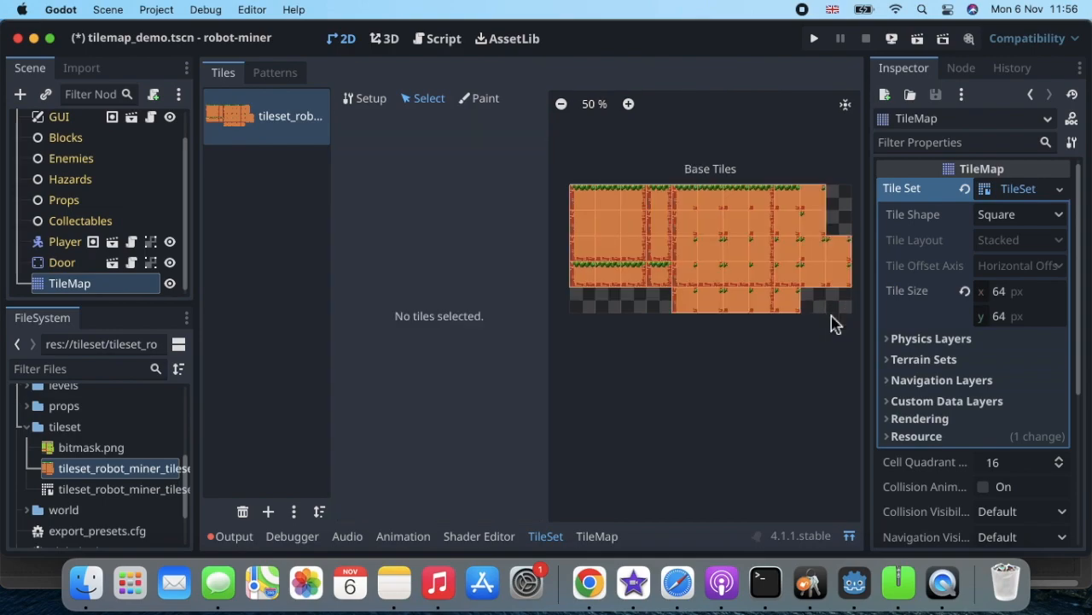
pyautogui.click(424, 98)
# Select all atlas tiles, give them a full-square Physics Layer 0 polygon, and spot-check tiles.
pyautogui.moveTo(577, 196); pyautogui.dragTo(832, 318)
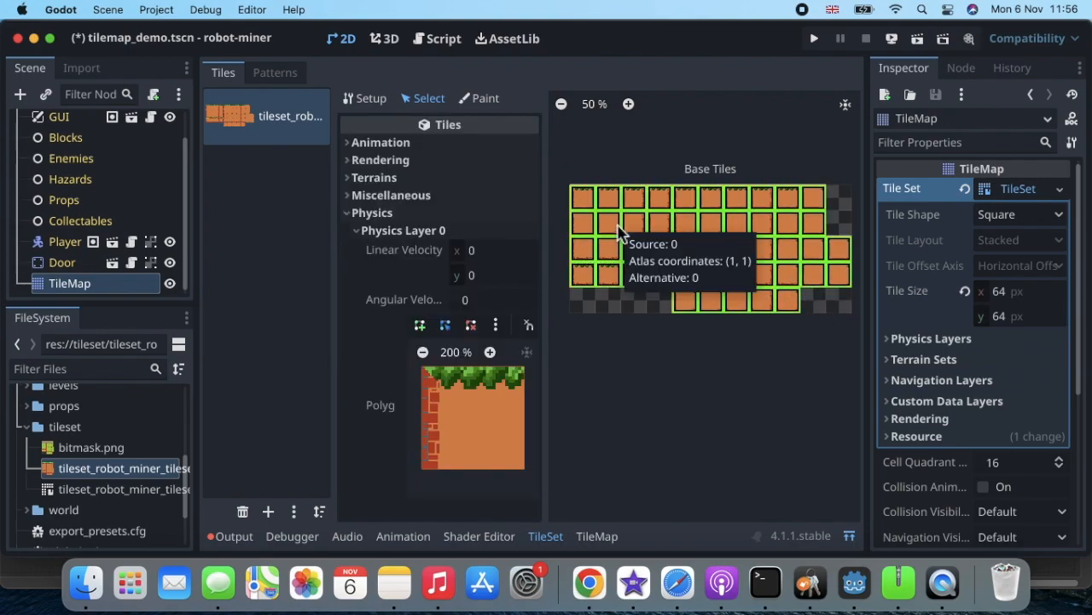
pyautogui.press('f')
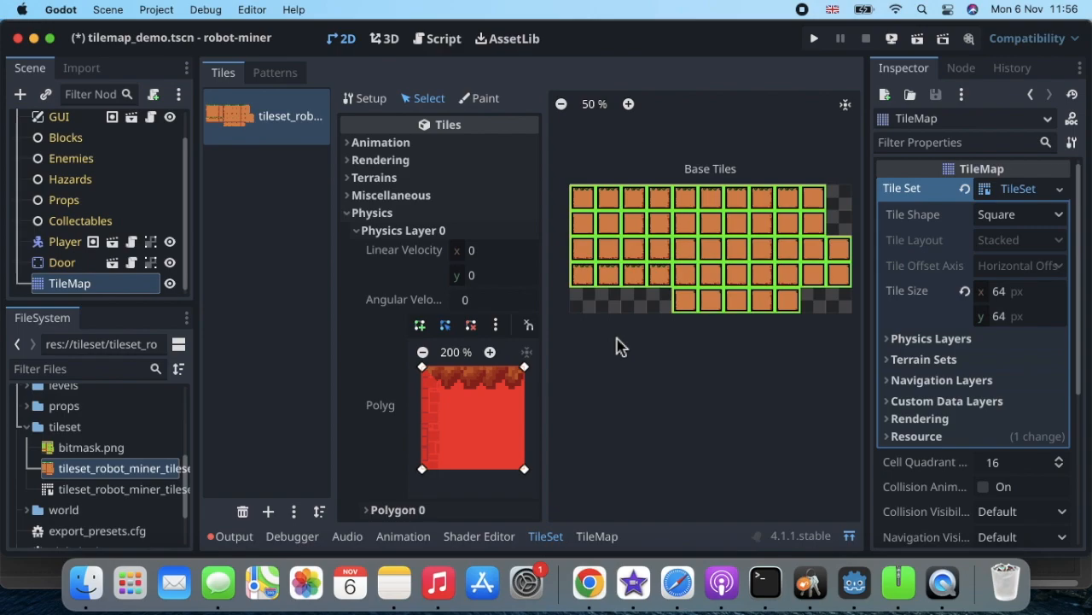
pyautogui.click(583, 209)
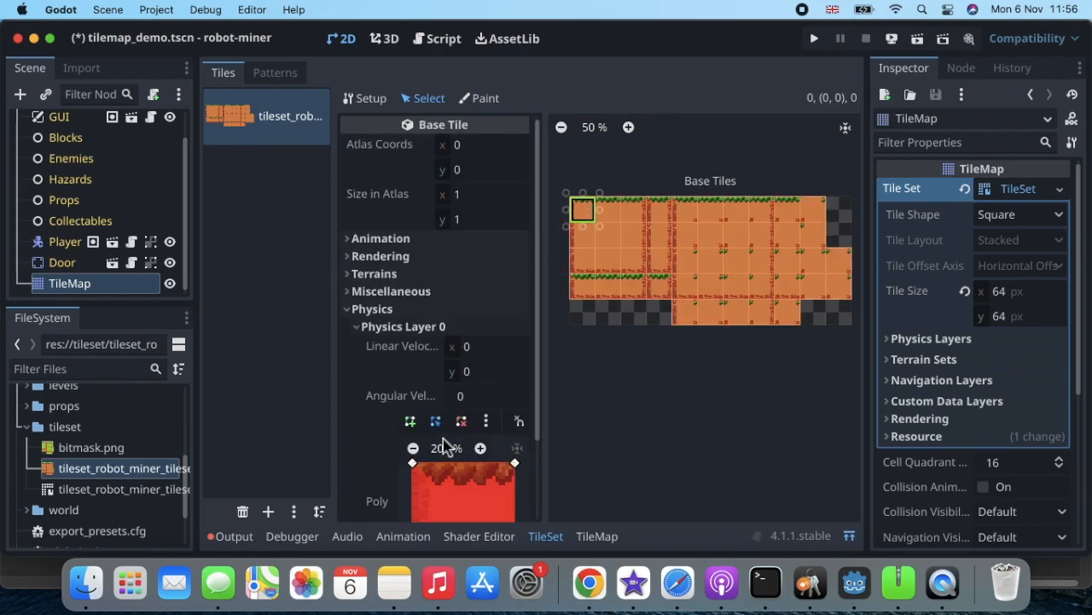
pyautogui.scroll(-3, 448, 435)
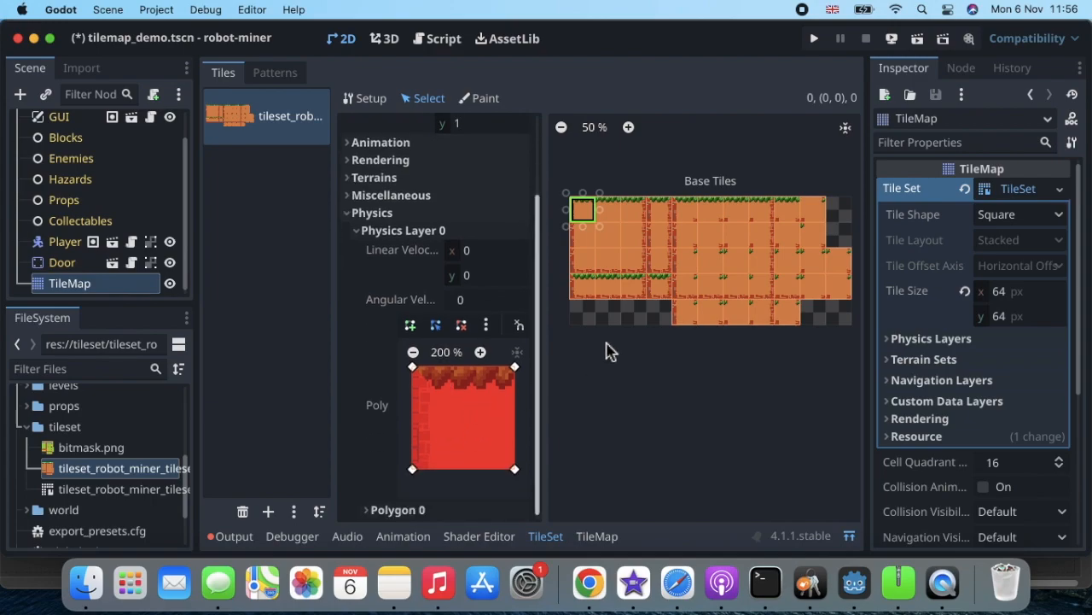
pyautogui.click(707, 262)
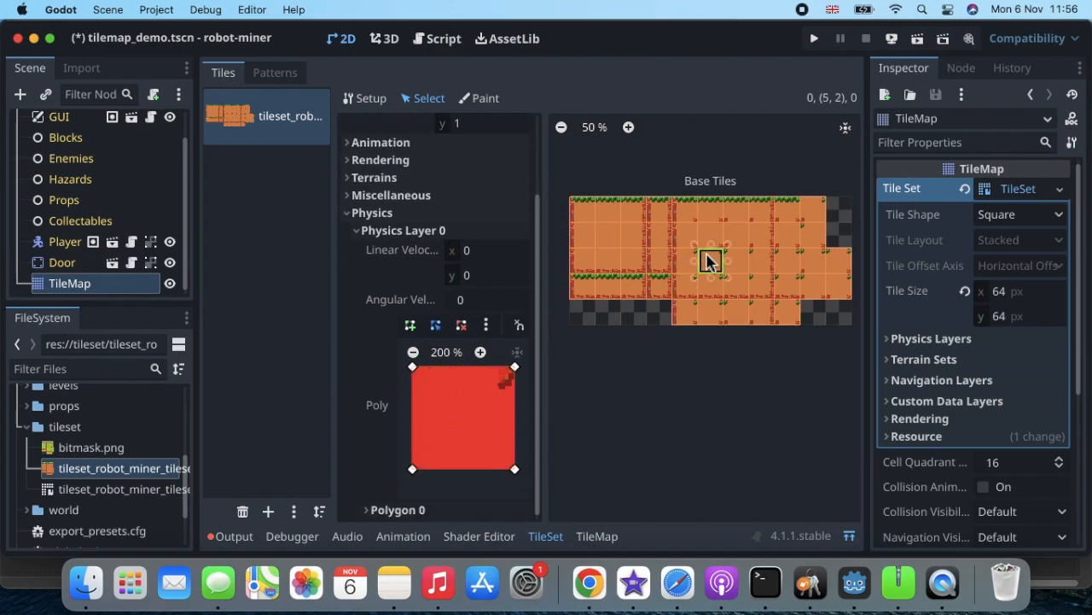
pyautogui.click(685, 314)
# Check more tiles' collision shapes, return to tile (0, 0), and show its Terrains properties.
pyautogui.click(711, 288)
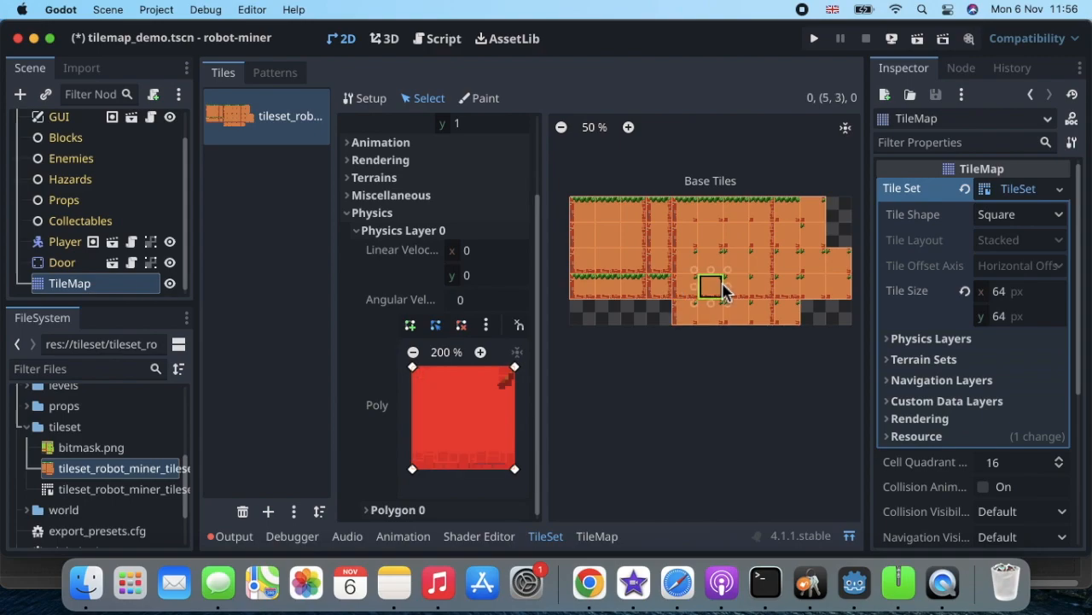
pyautogui.click(736, 264)
pyautogui.click(711, 262)
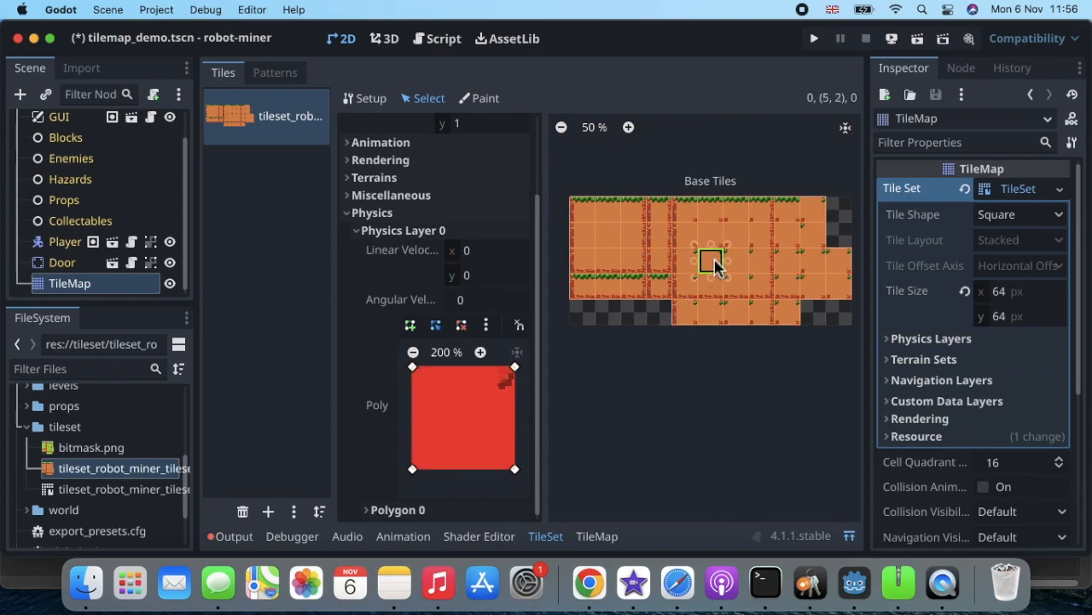
pyautogui.click(594, 221)
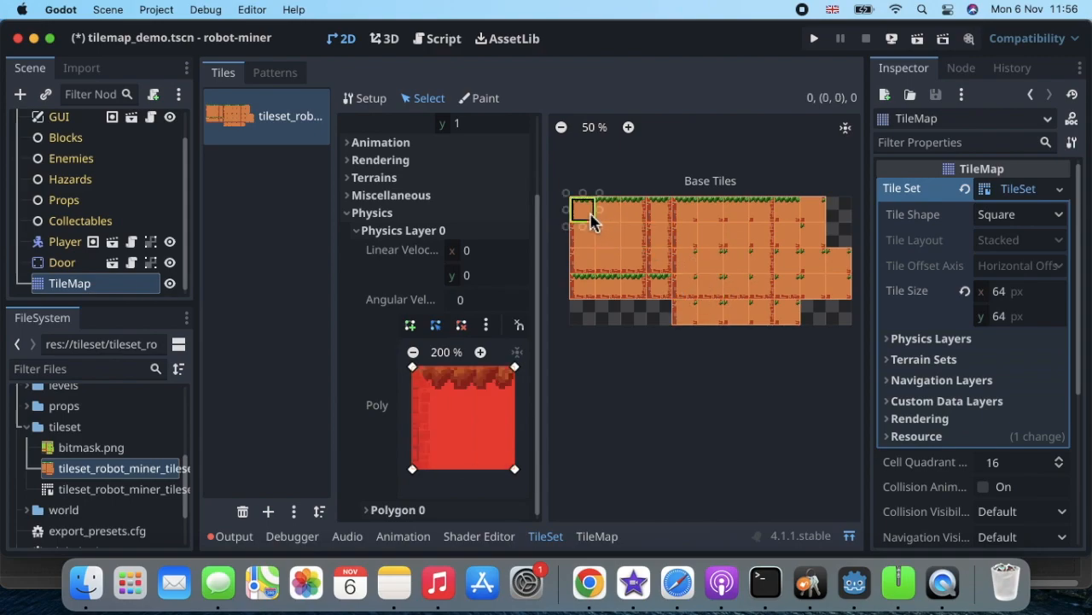
pyautogui.scroll(1, 591, 218)
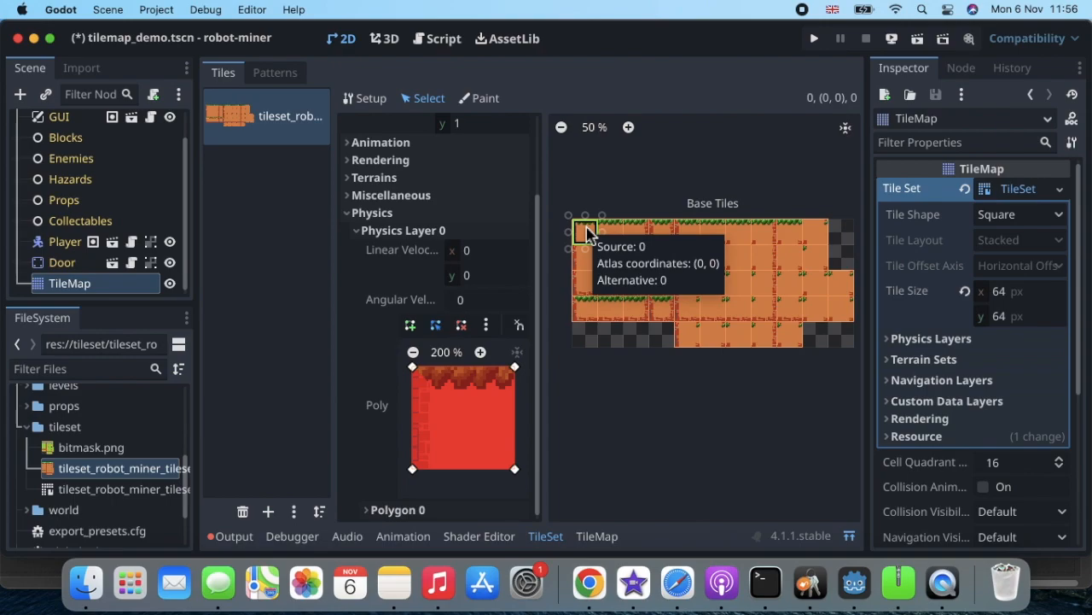
pyautogui.click(353, 213)
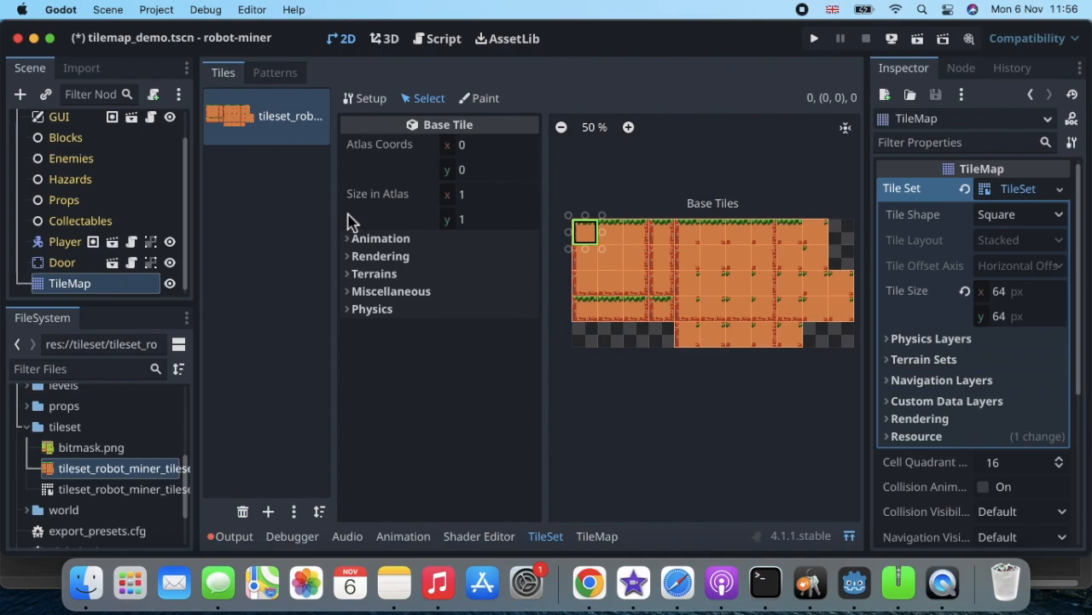
pyautogui.click(352, 275)
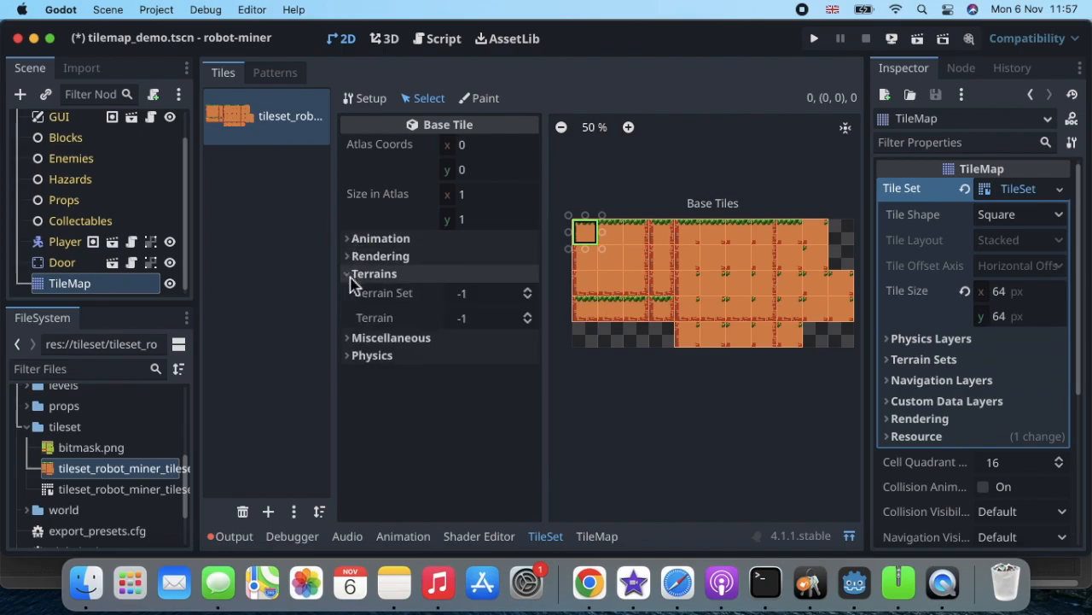